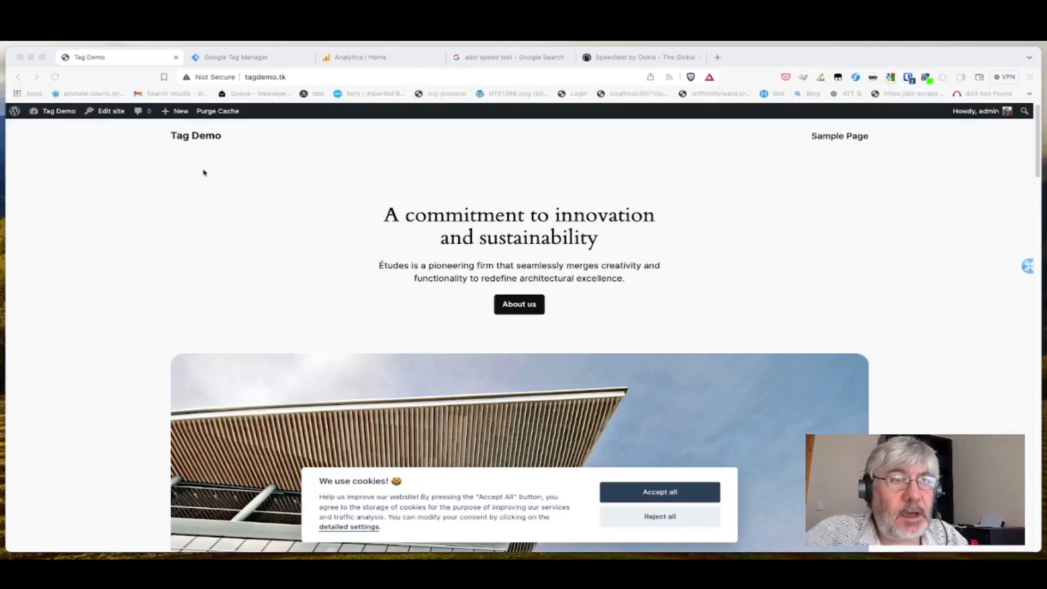
Step: Open the Easy cookie consent plugin's settings in the WordPress admin and view its Google Tag Manager ID configuration
click(65, 113)
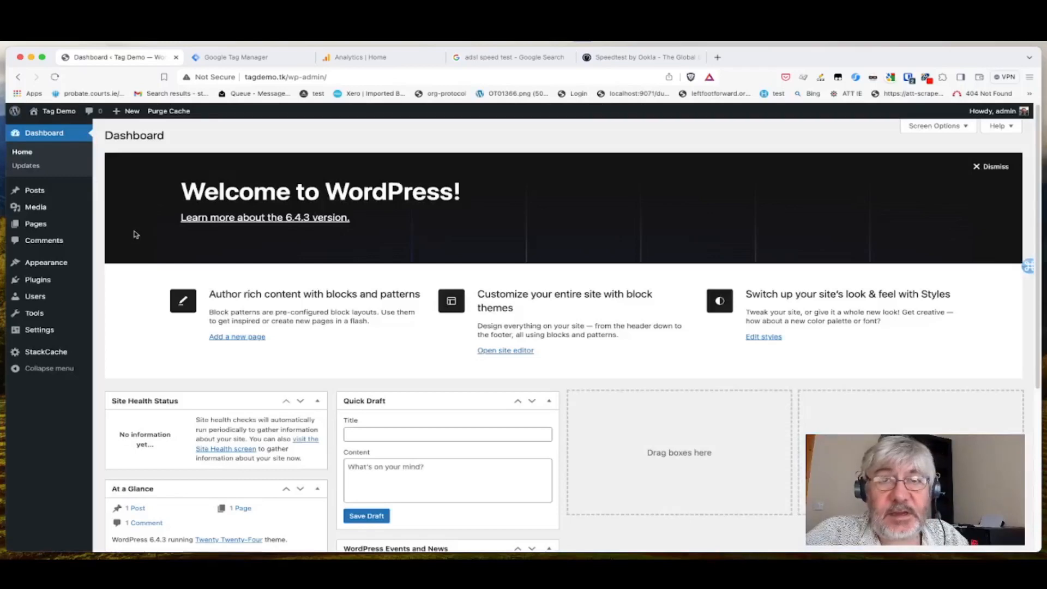
mouse_move(49, 280)
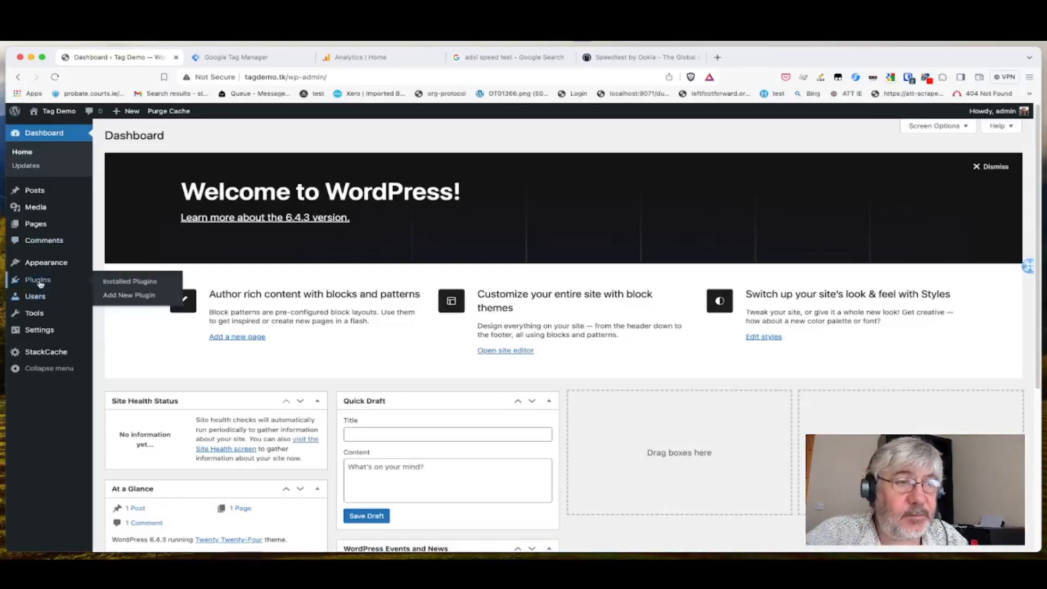
click(118, 284)
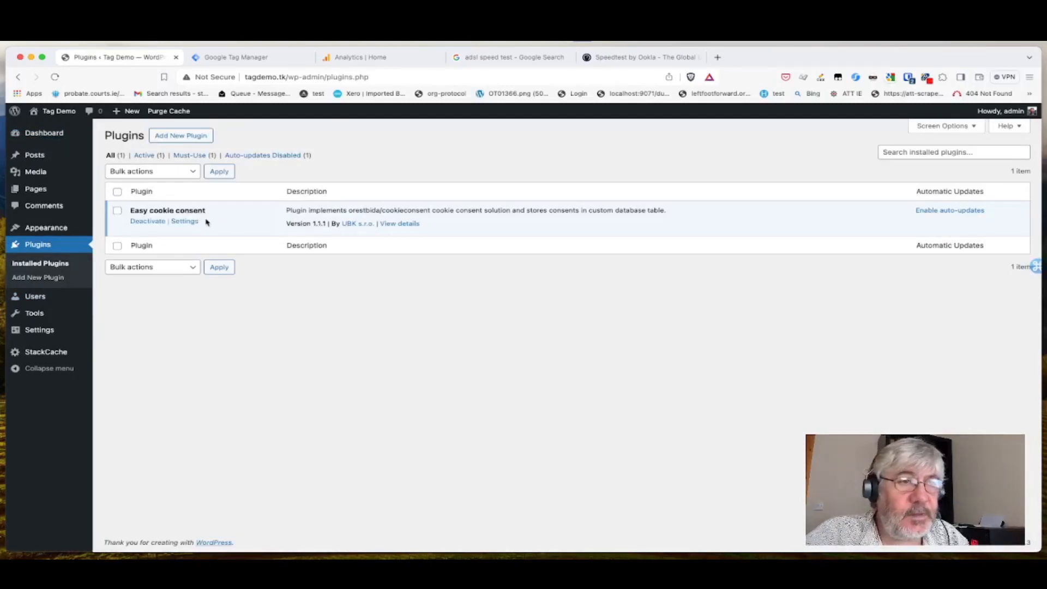
click(185, 221)
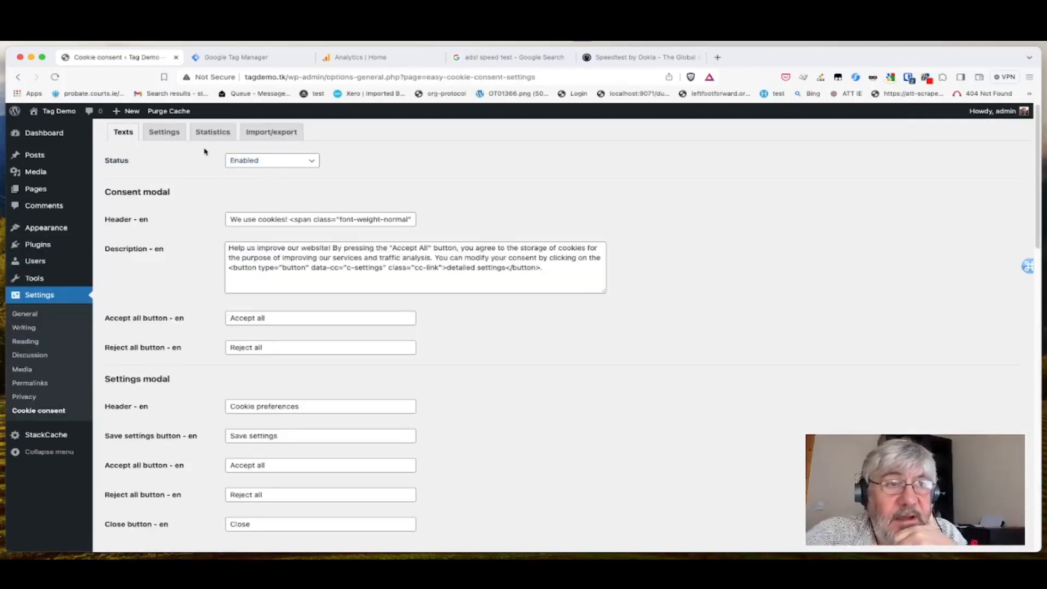
click(171, 139)
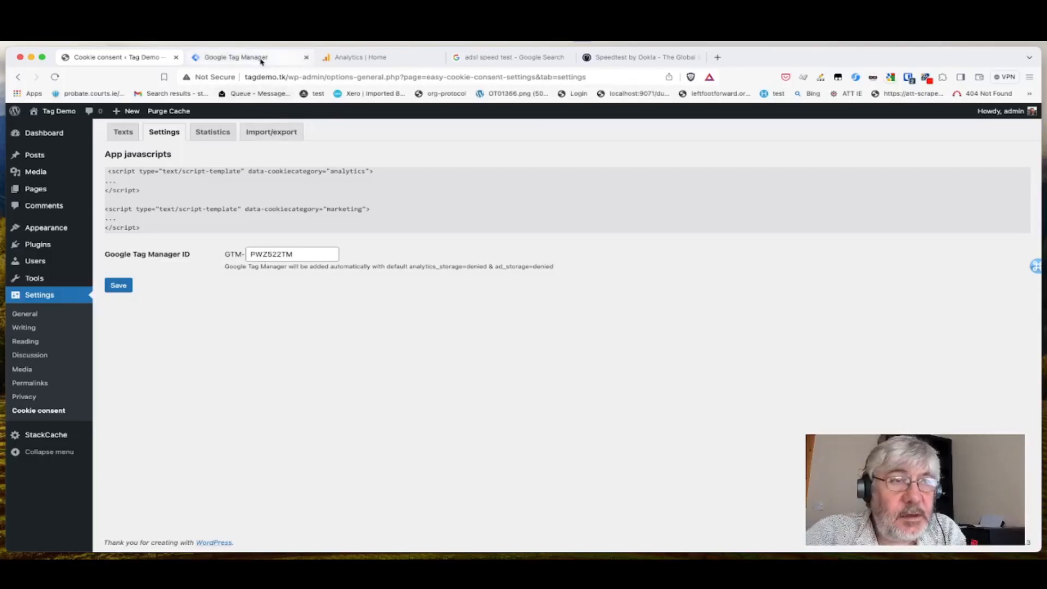
Step: Switch to Google Tag Manager and examine the GA4 Init and page view tag's trigger, configuration and advanced consent settings
click(261, 58)
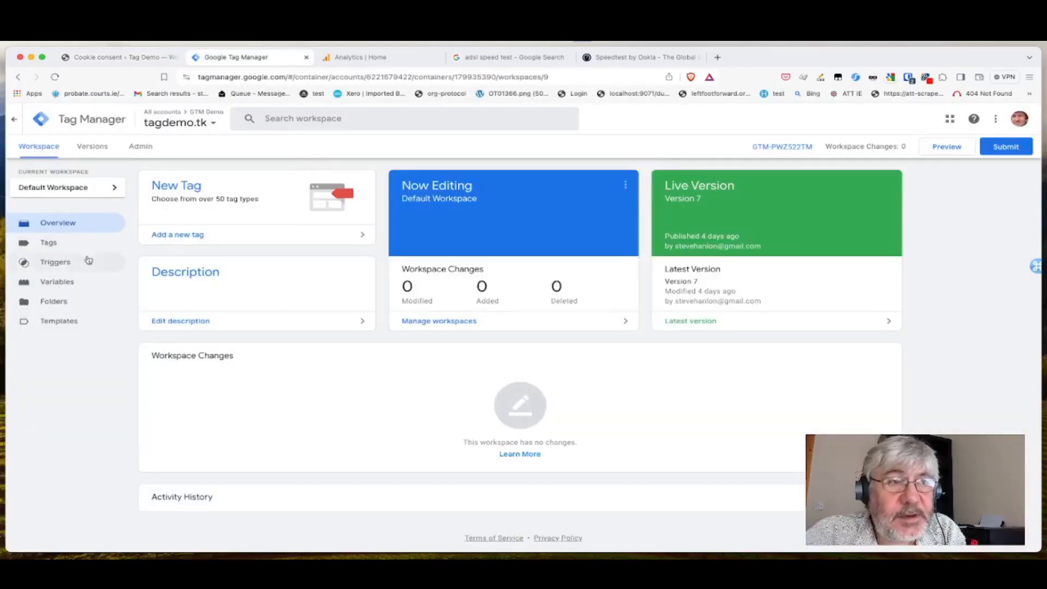
click(63, 246)
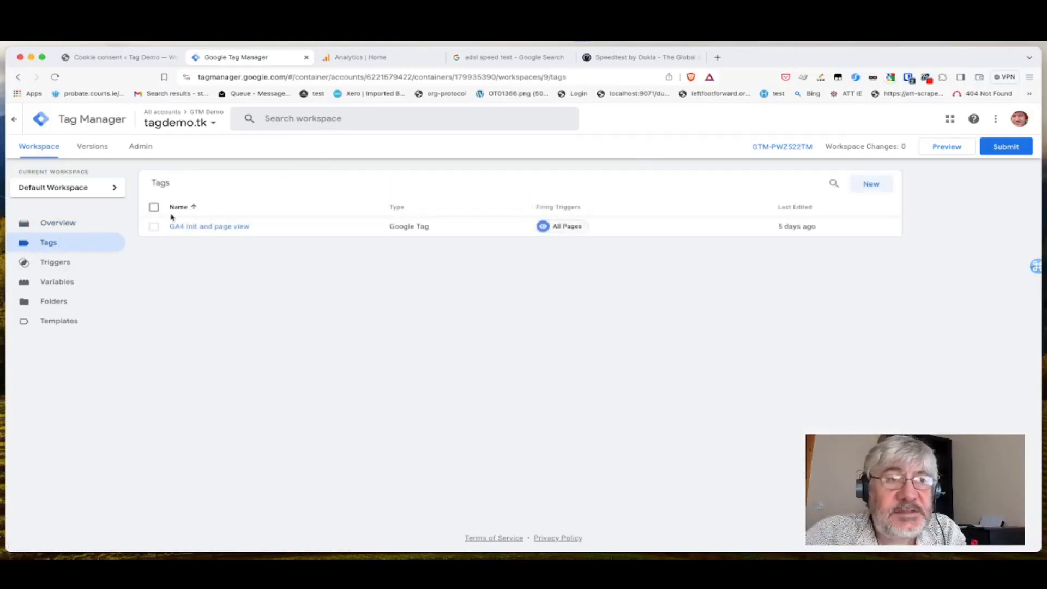
click(211, 227)
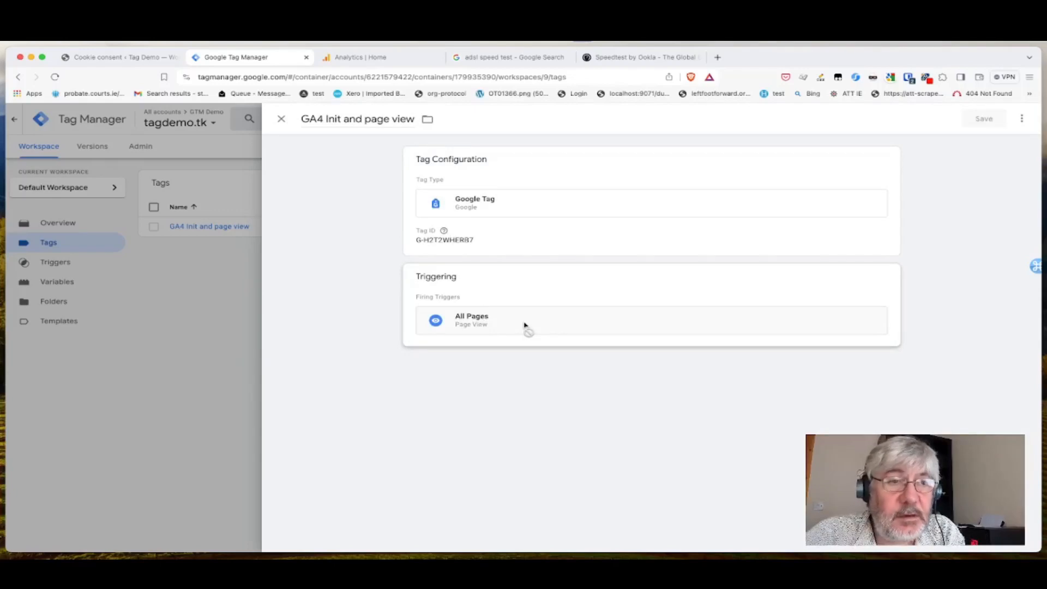
click(531, 299)
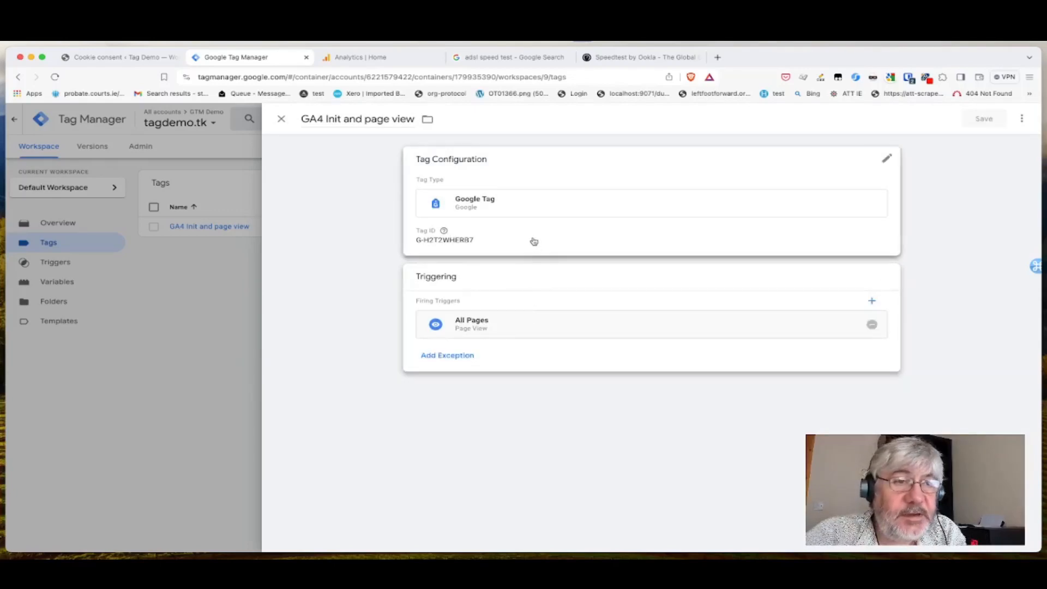
click(524, 245)
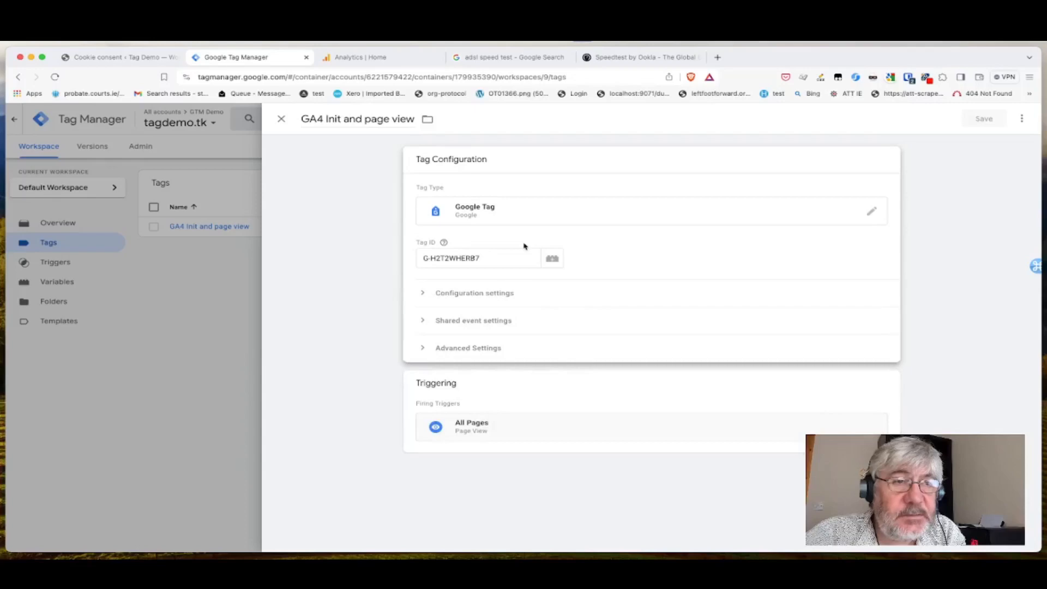
click(518, 295)
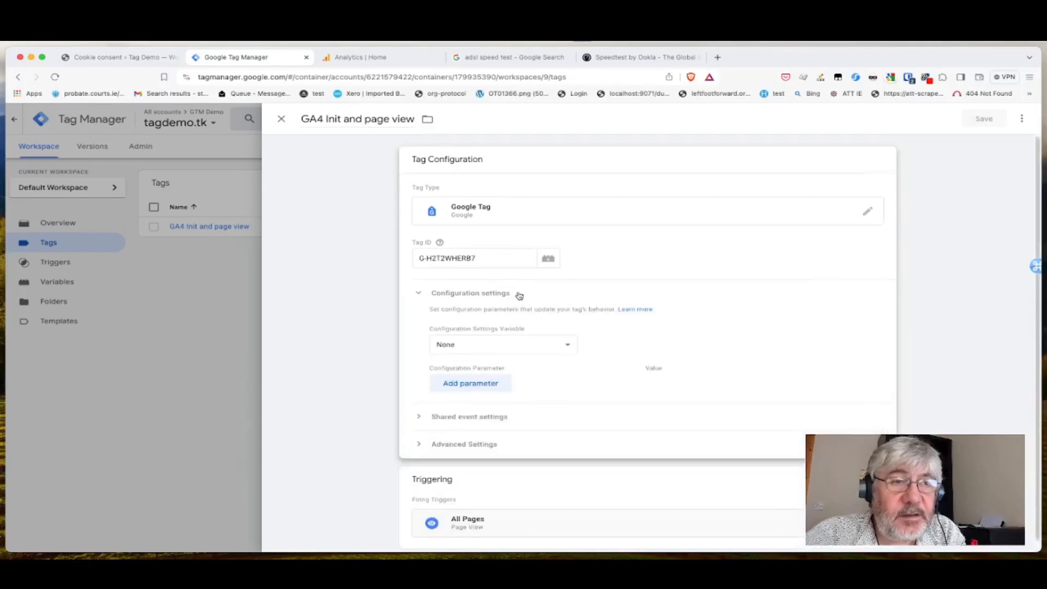
click(564, 432)
scroll(554, 388, down, 4)
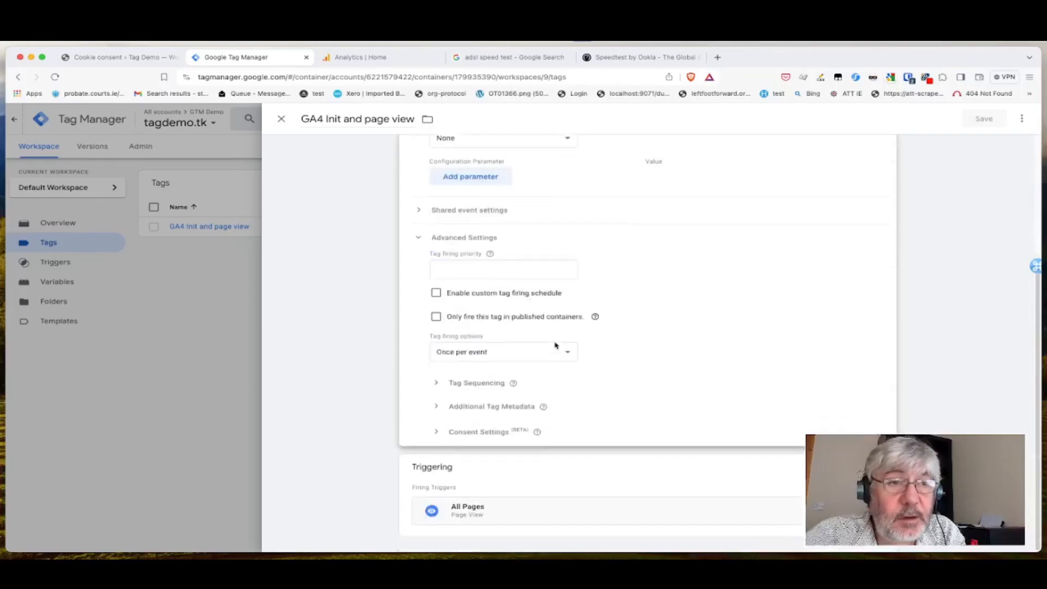
click(483, 431)
scroll(549, 365, down, 2)
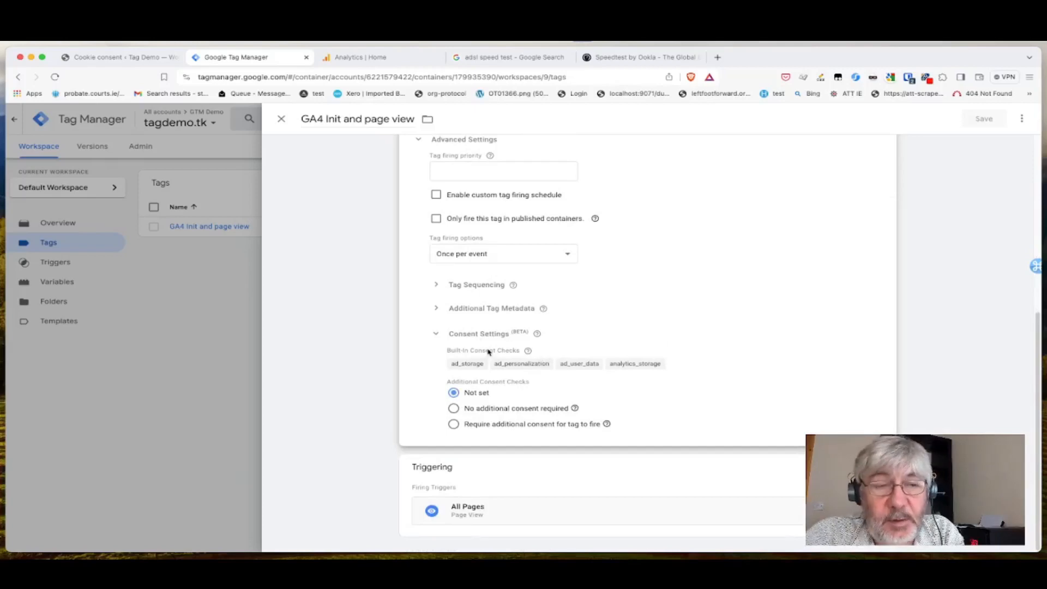
Step: Return to the WordPress settings, review the Consent Mode Inspector extension's details, and inspect the admin page's consent signals with it
click(130, 59)
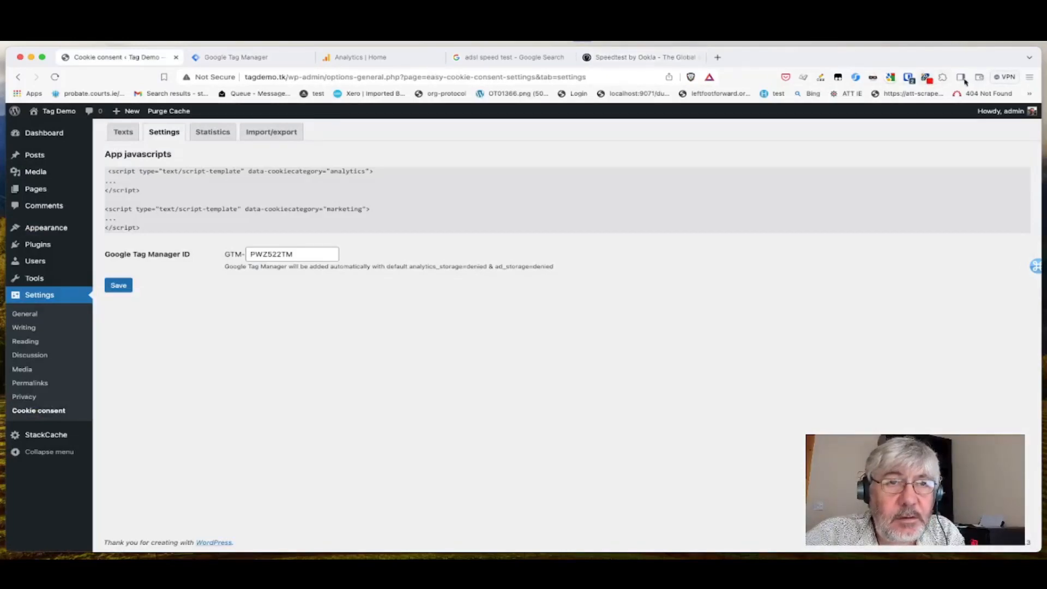
right_click(927, 80)
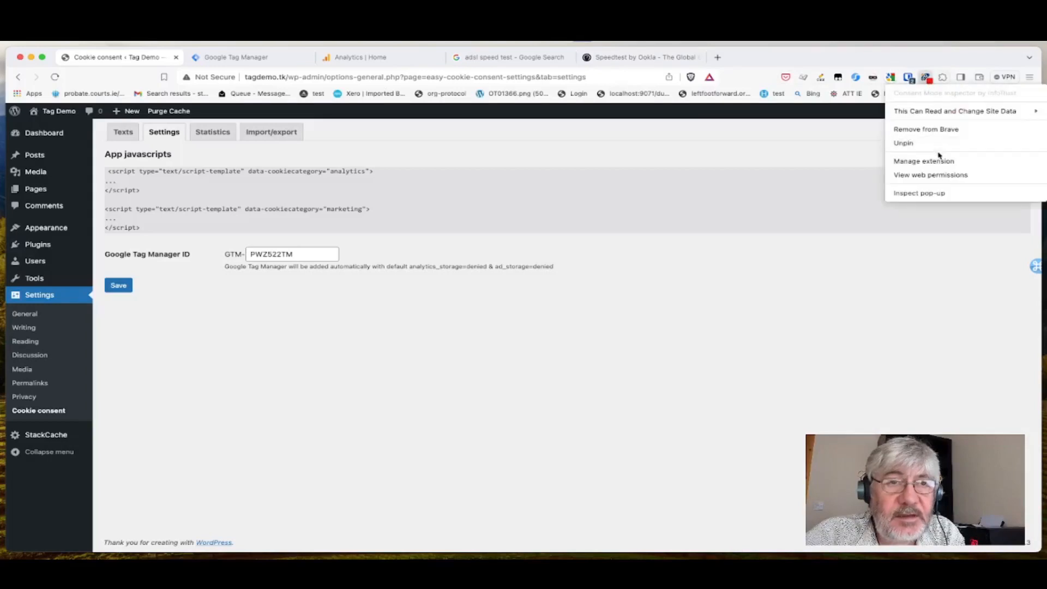
click(940, 162)
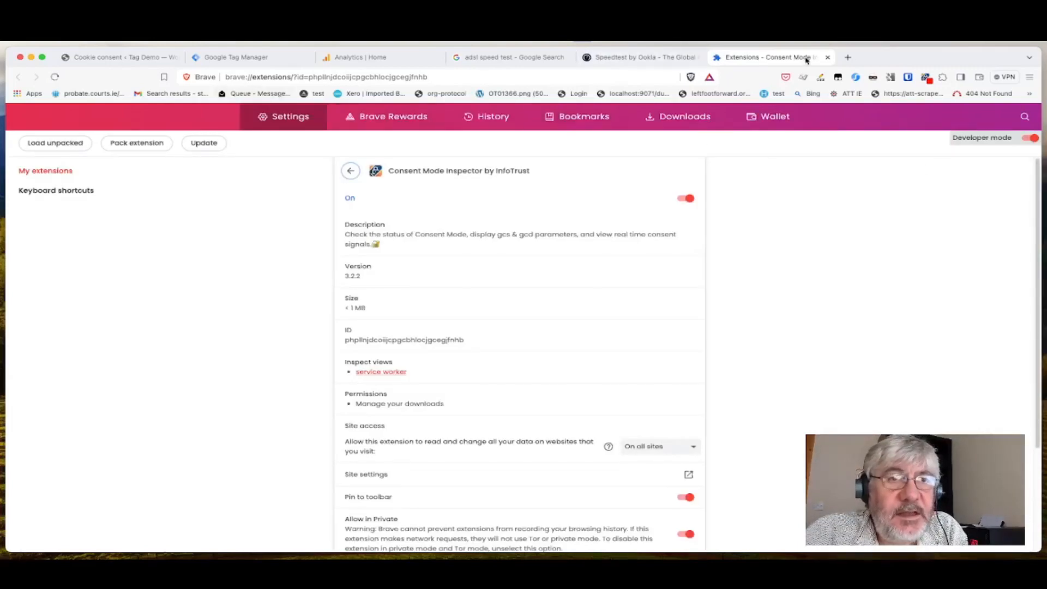
click(827, 56)
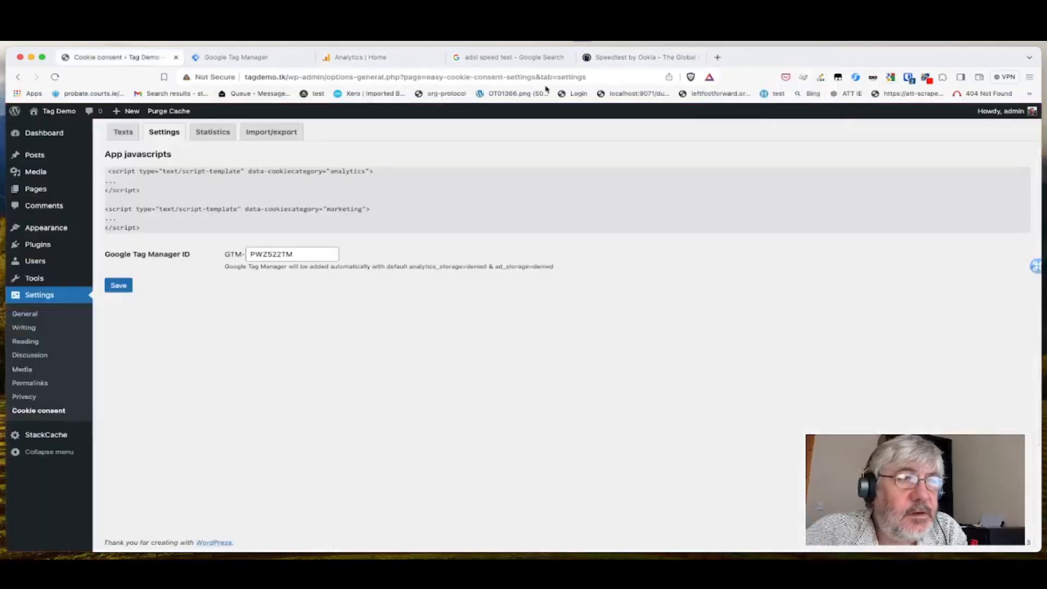
click(926, 78)
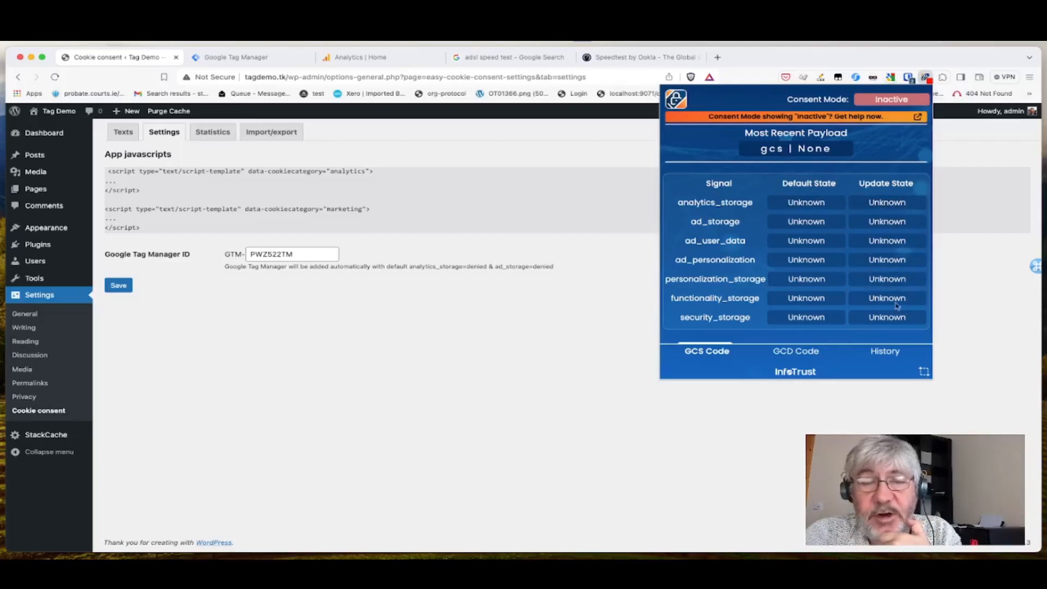
click(504, 324)
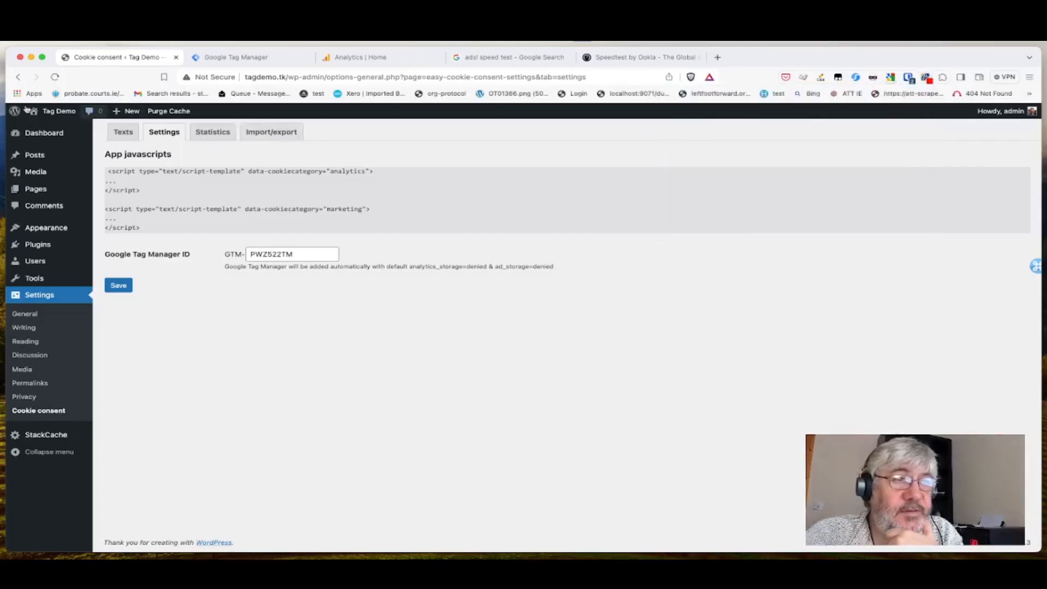
Step: Visit the Tag Demo front page and inspect its default consent states with Consent Mode Inspector
click(66, 115)
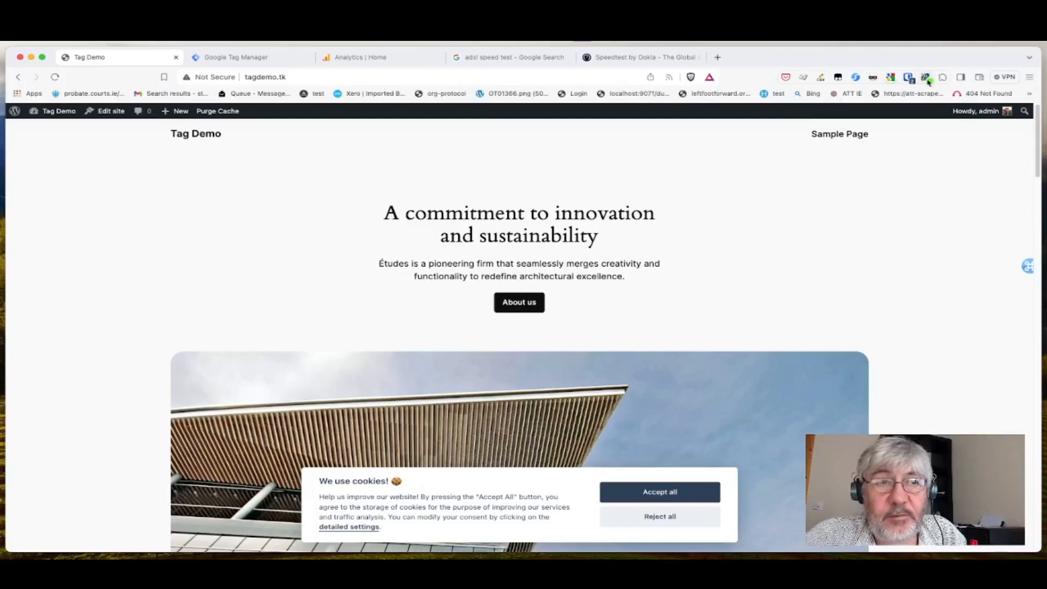
click(64, 115)
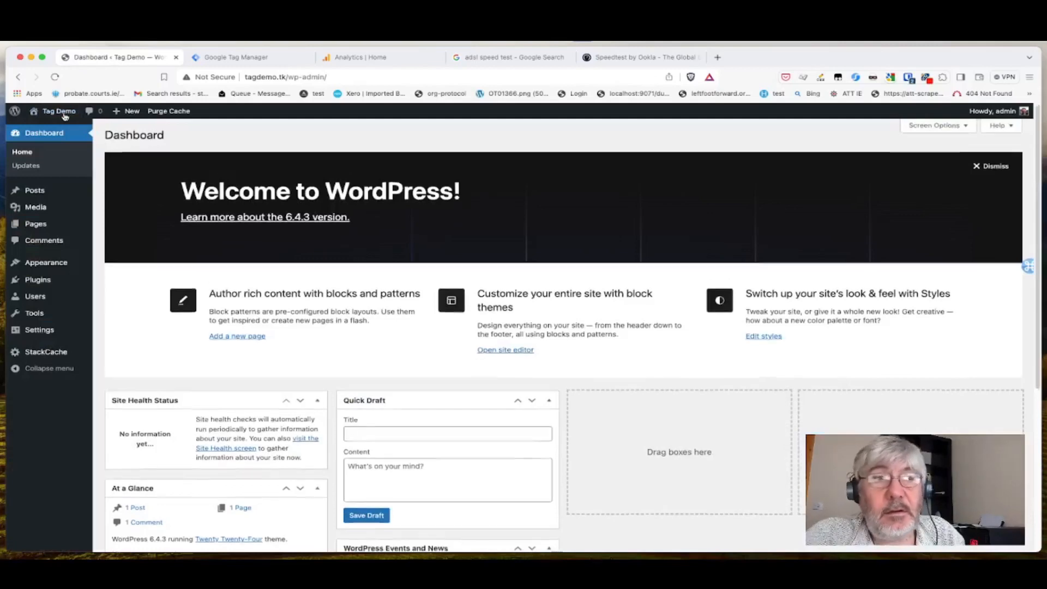
click(65, 116)
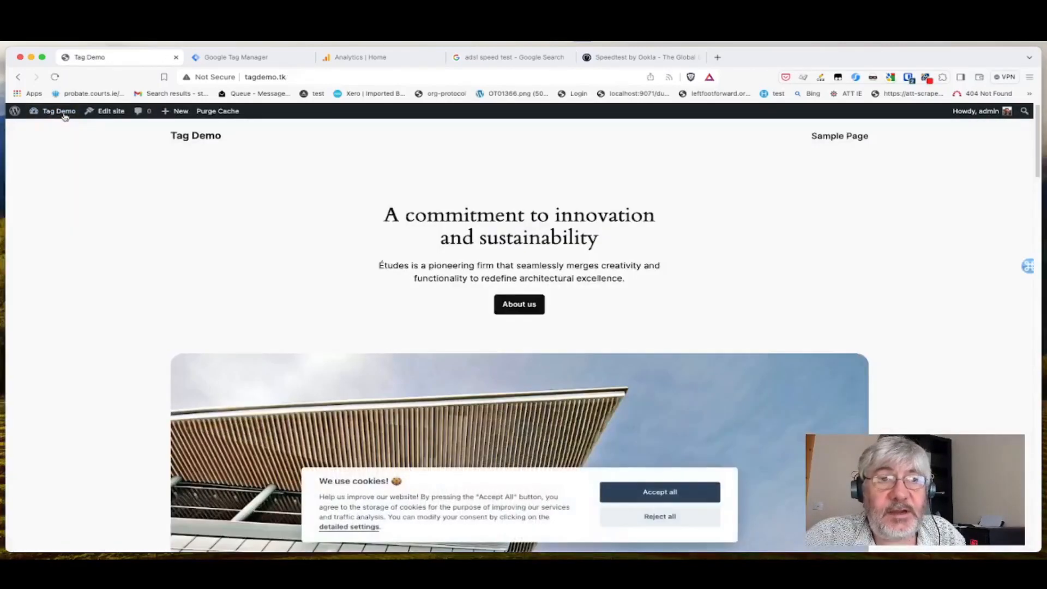
click(927, 79)
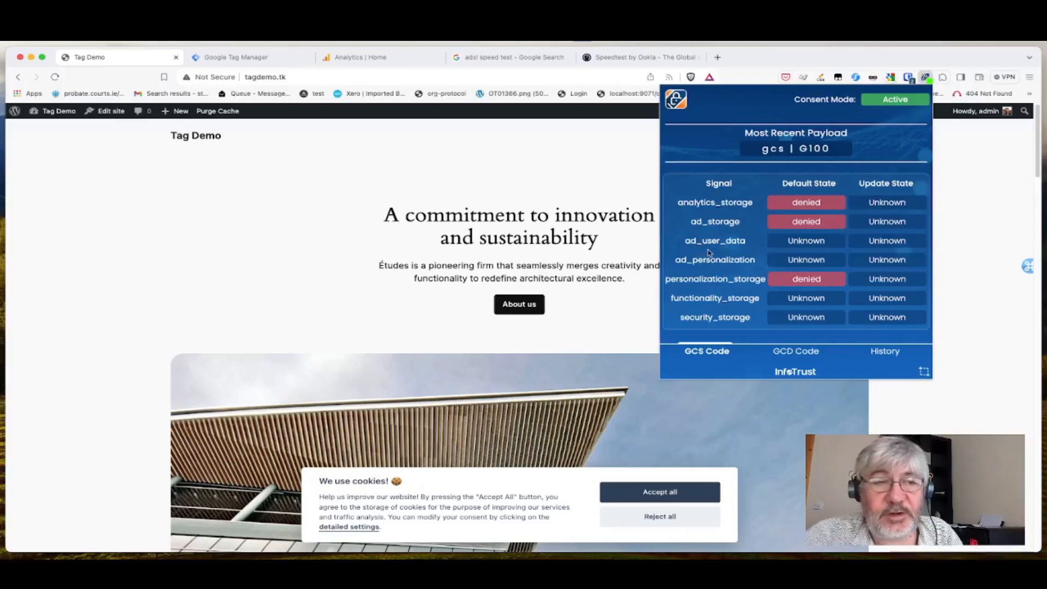
Step: Accept all cookies on the Tag Demo site and inspect the updated consent states with Consent Mode Inspector
click(669, 495)
click(671, 497)
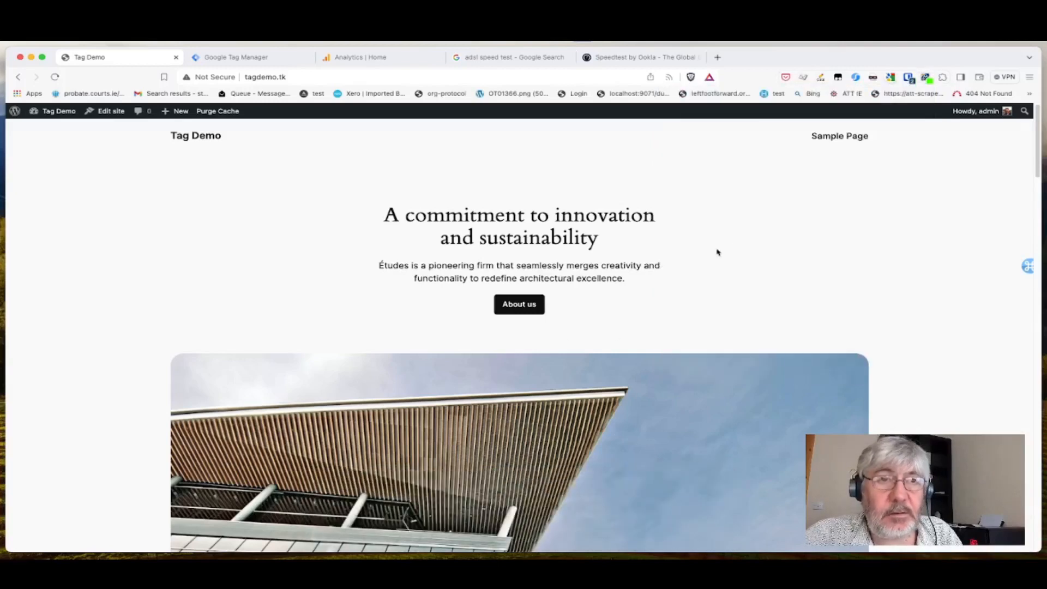
click(925, 78)
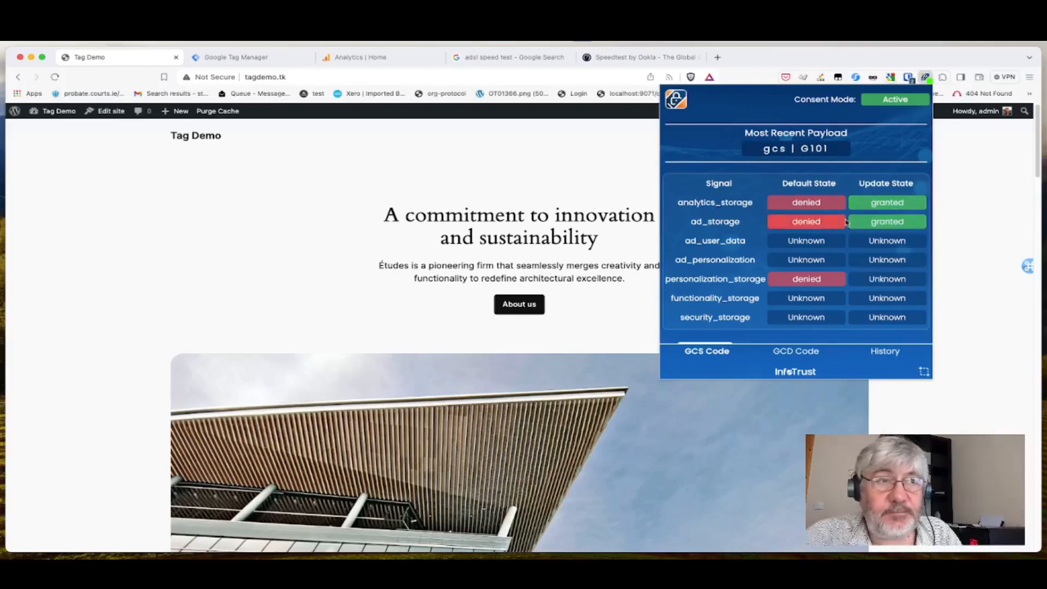
click(546, 185)
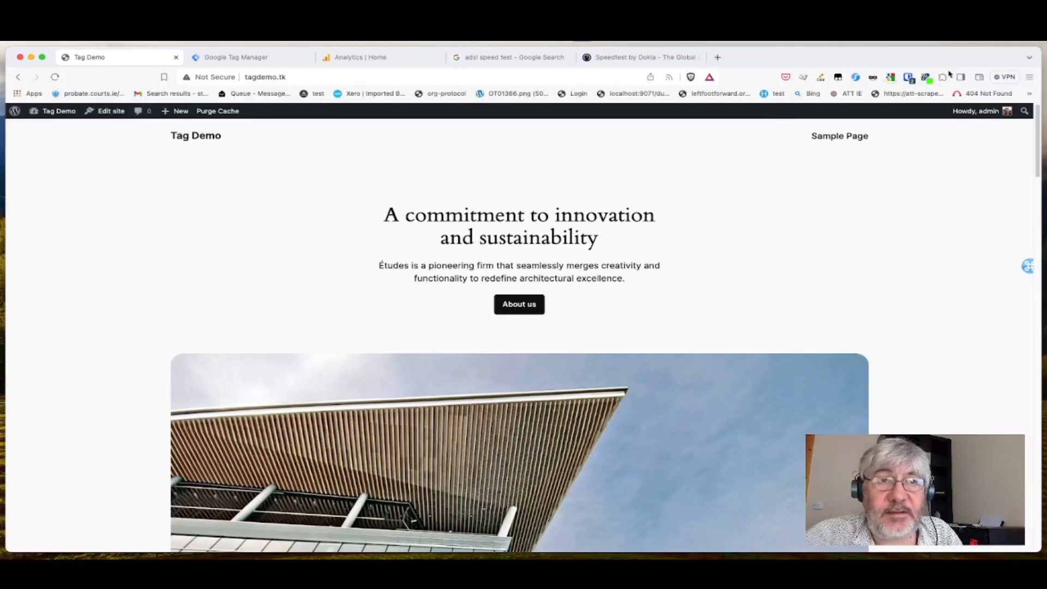
click(927, 78)
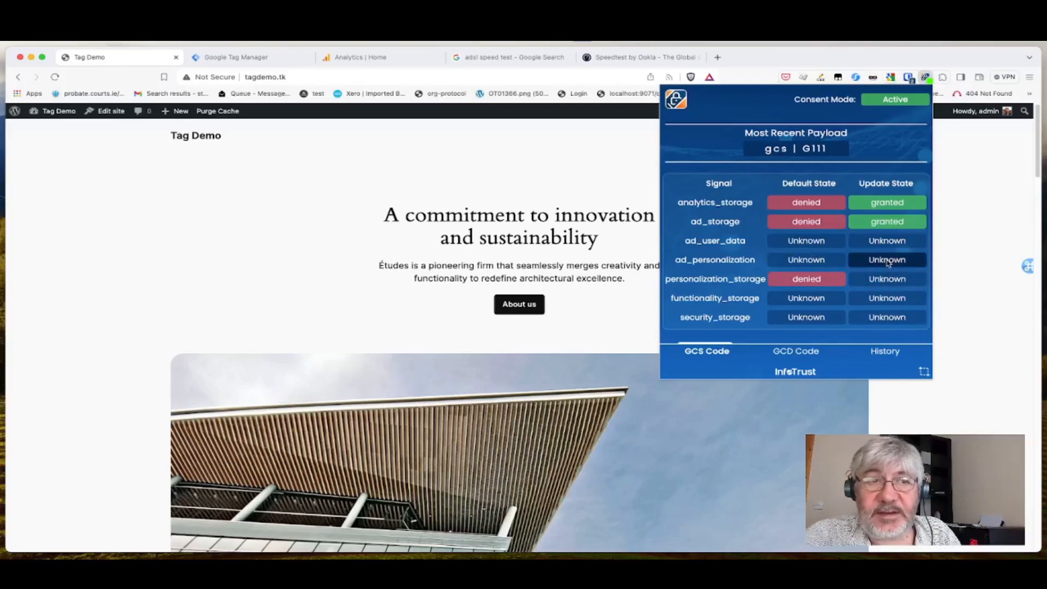
click(366, 206)
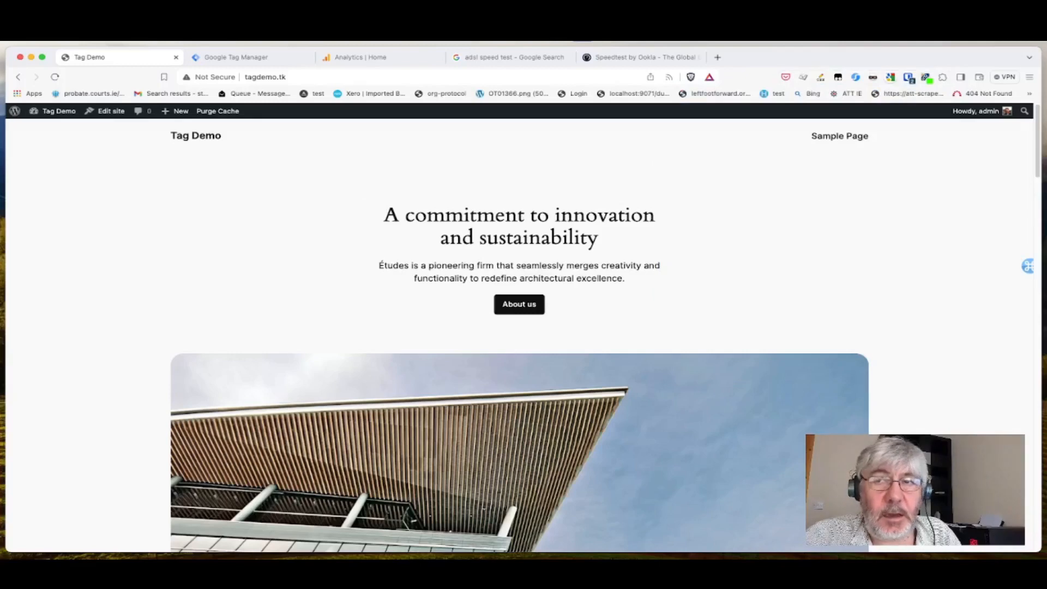
Step: In Google Tag Manager, search the tag template gallery for "consent mode" and add Consent Mode (Google tags) to the workspace
key(super+Tab)
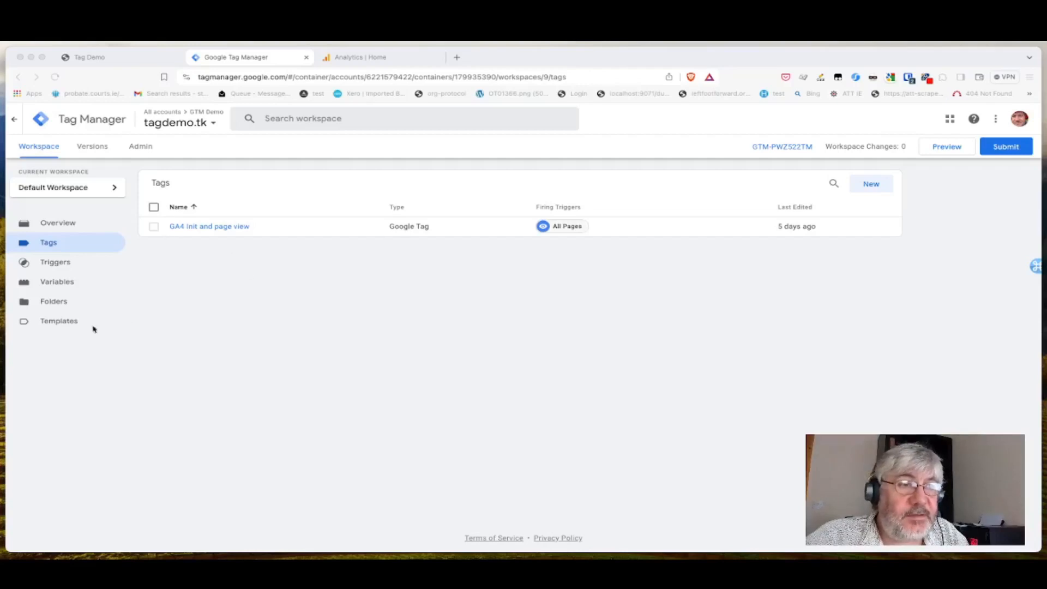
click(69, 320)
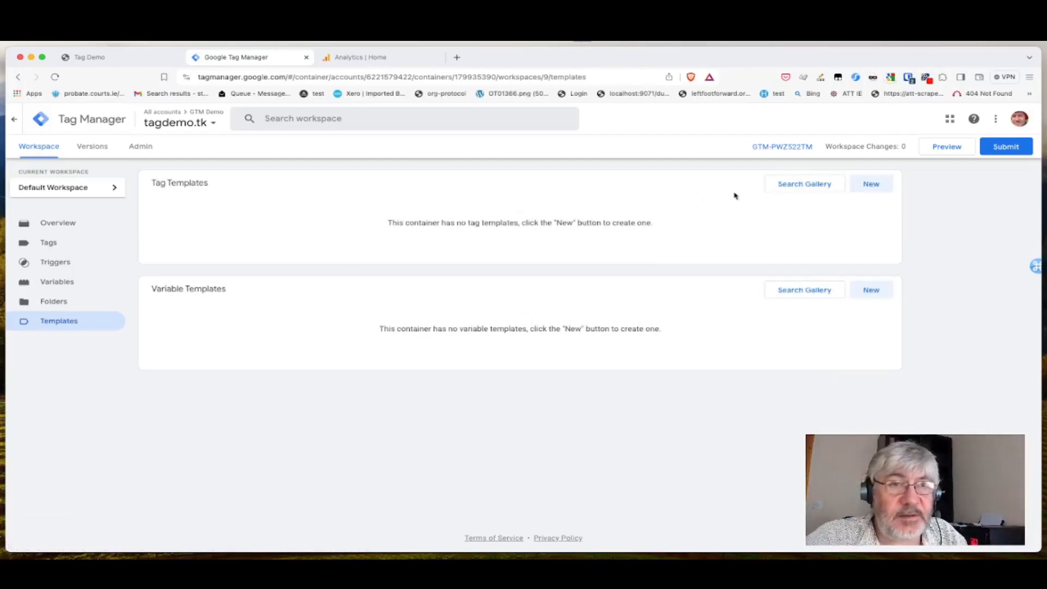
click(816, 186)
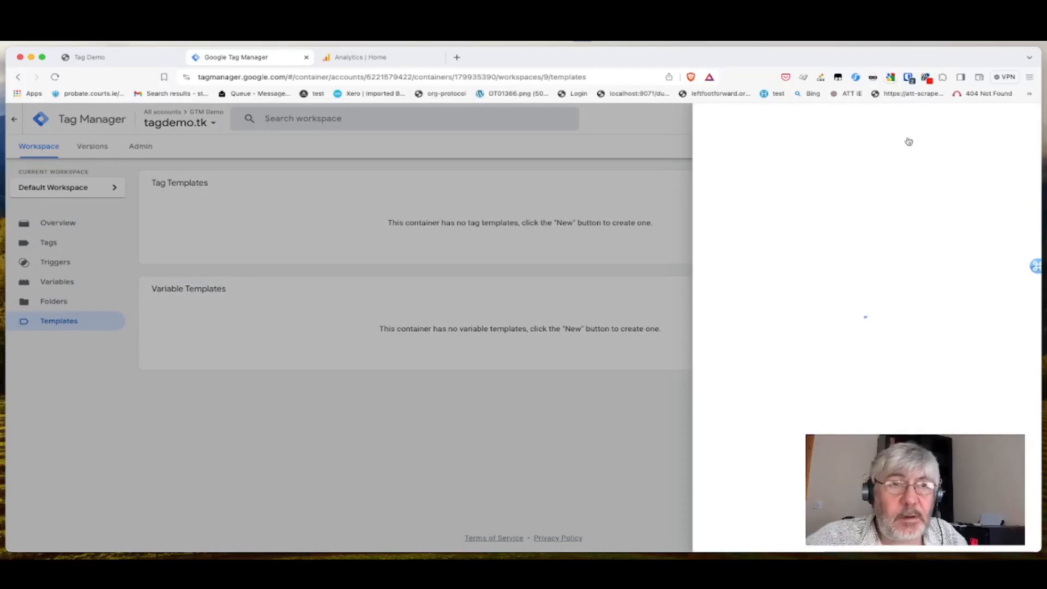
click(1018, 120)
text(consent mode)
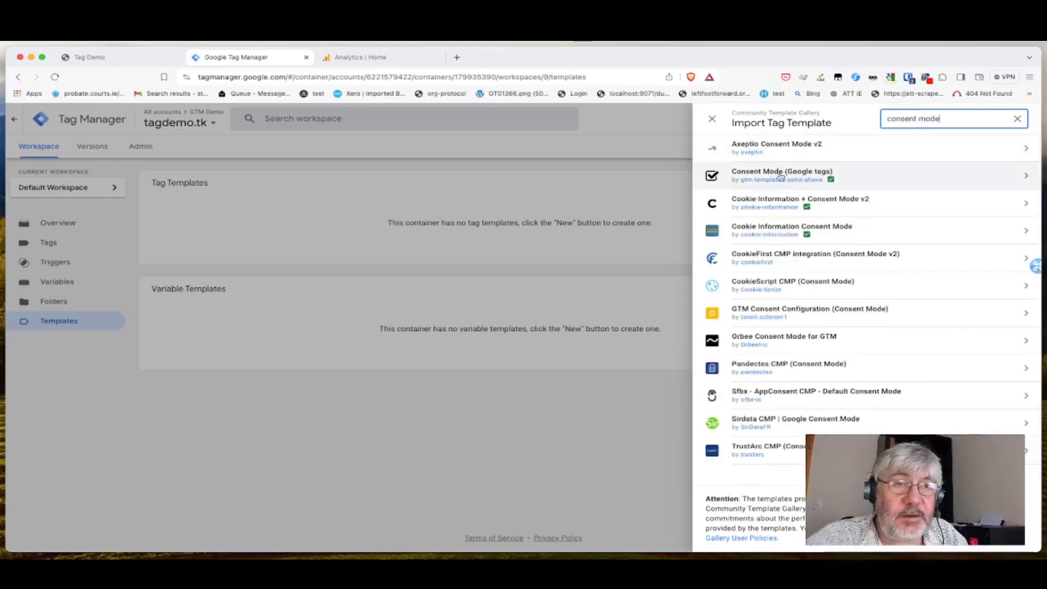
click(839, 175)
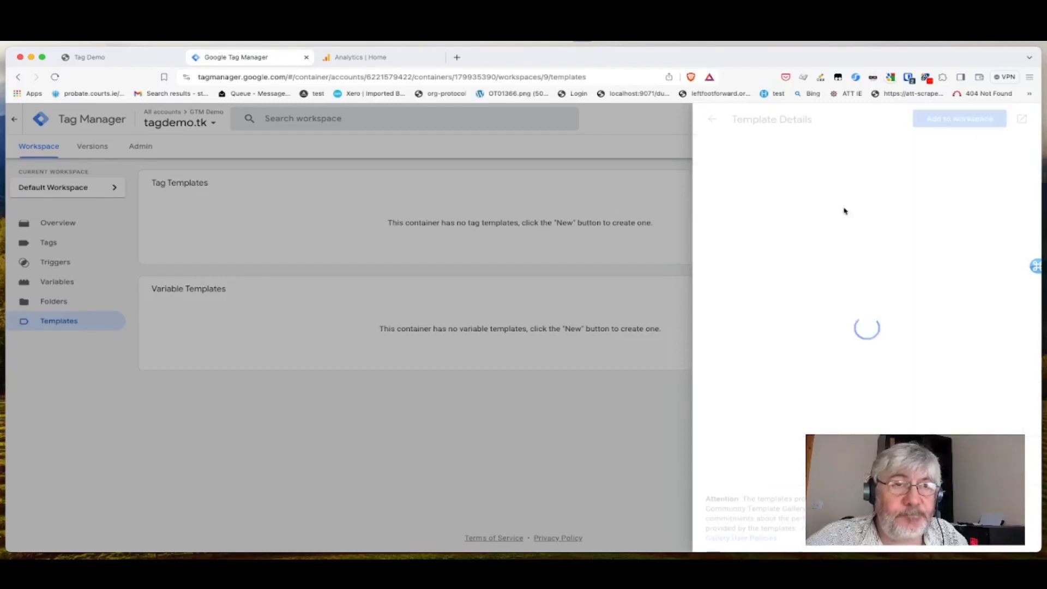
click(967, 121)
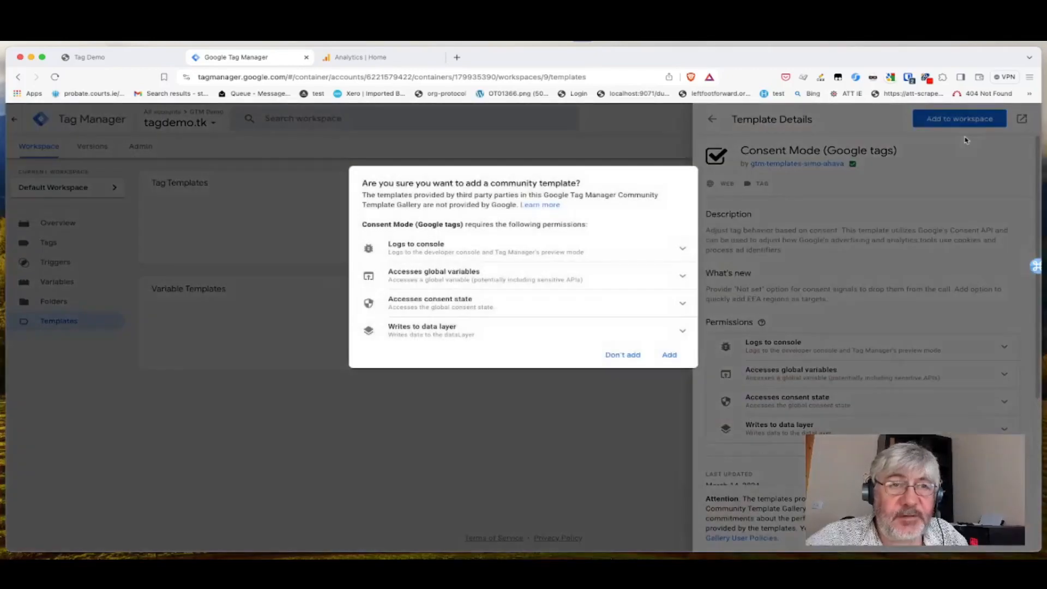
click(672, 356)
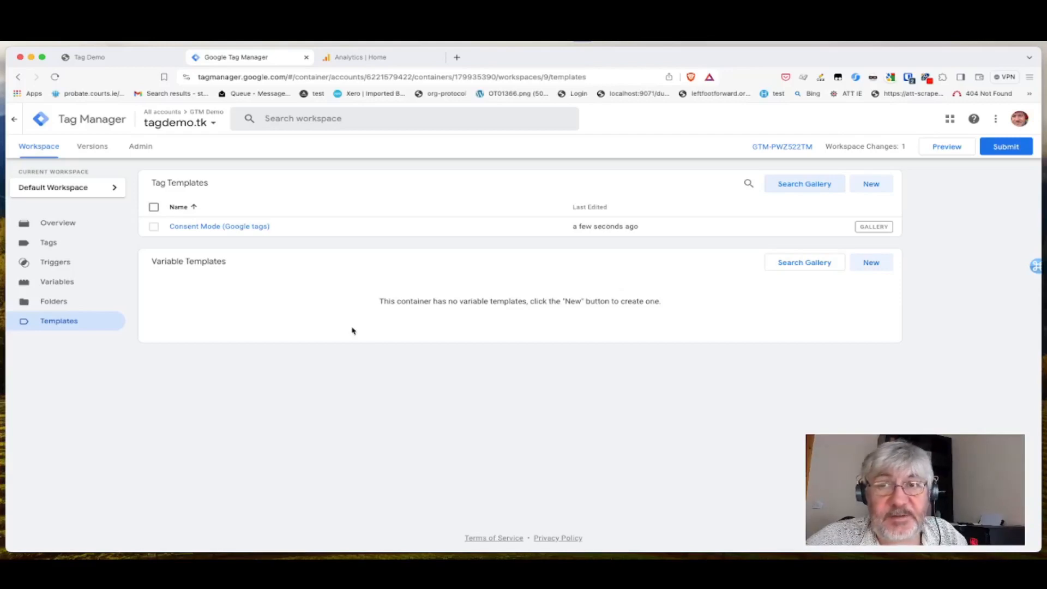
Step: Create a new tag in the workspace with the tag type Consent Mode (Google tags)
click(64, 249)
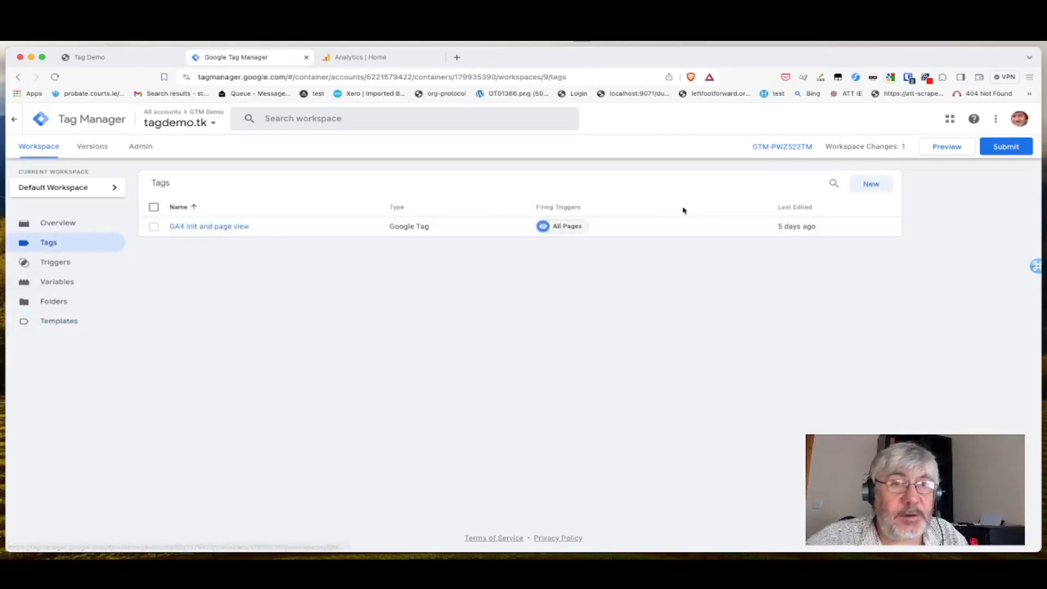
click(867, 185)
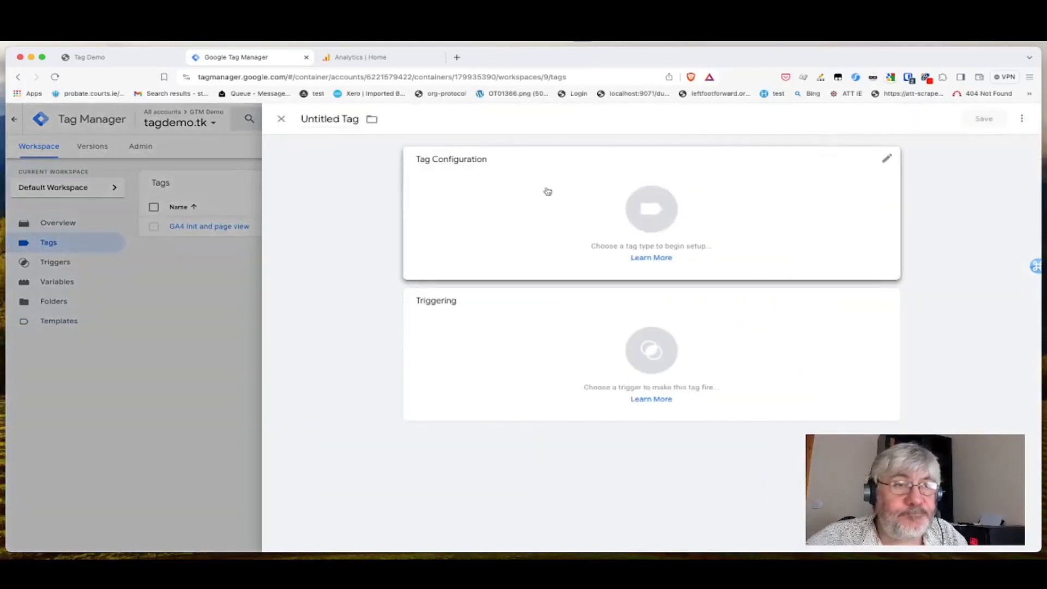
click(773, 236)
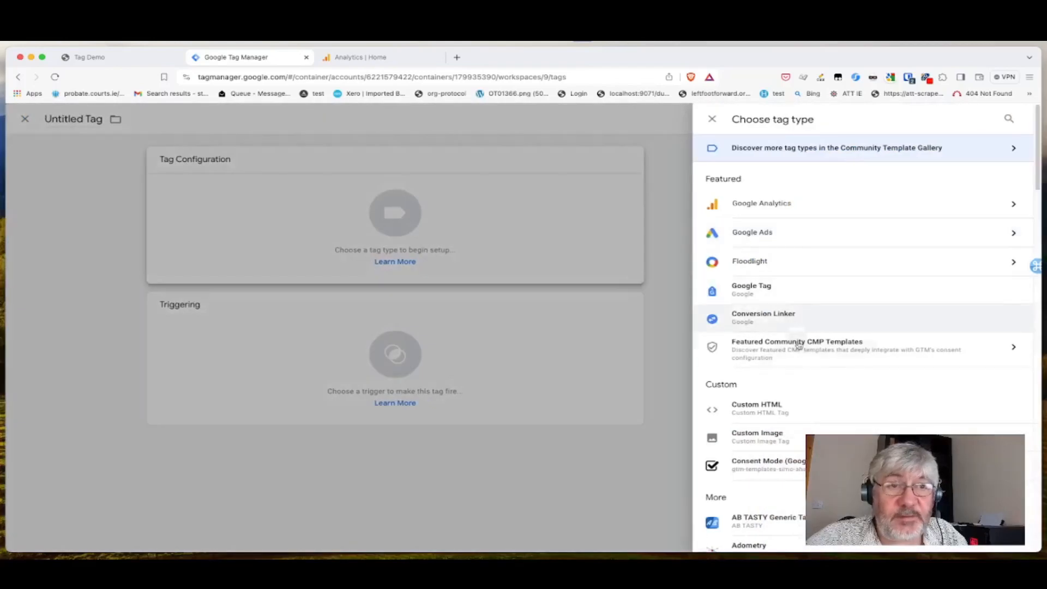
click(746, 467)
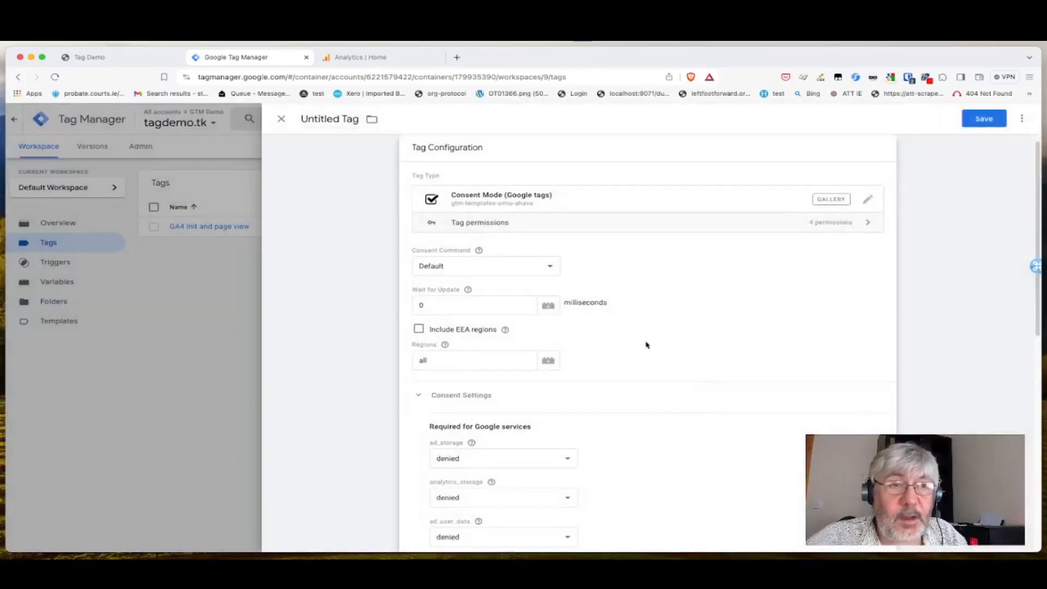
Step: Name the new consent mode tag "Consent initialisation"
click(336, 120)
text(Conent)
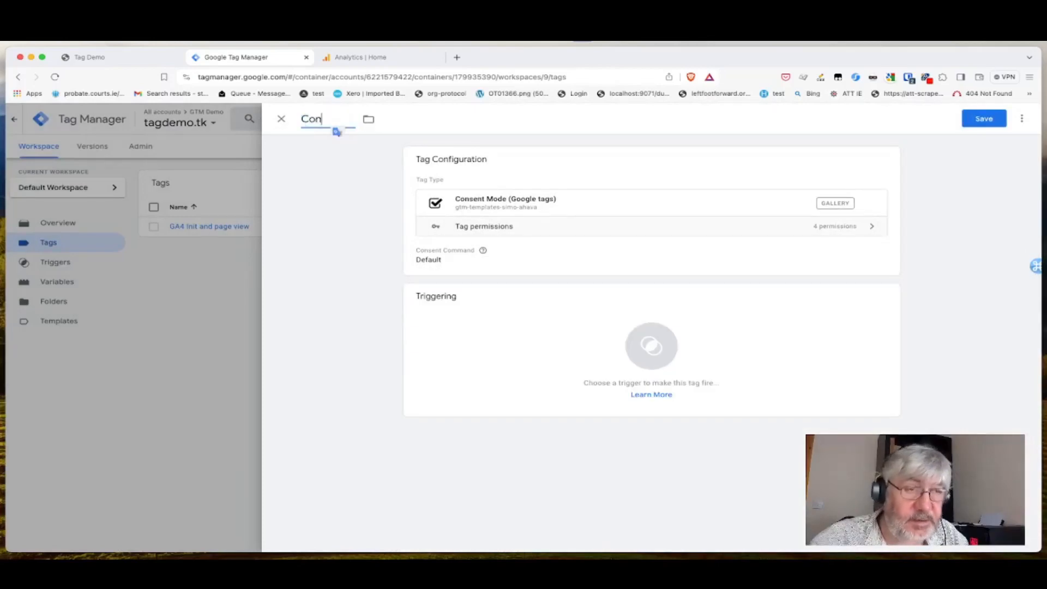
key(BackSpace)
key(BackSpace)
text(sen)
key(BackSpace)
key(BackSpace)
key(BackSpace)
key(BackSpace)
text(sent initialisation)
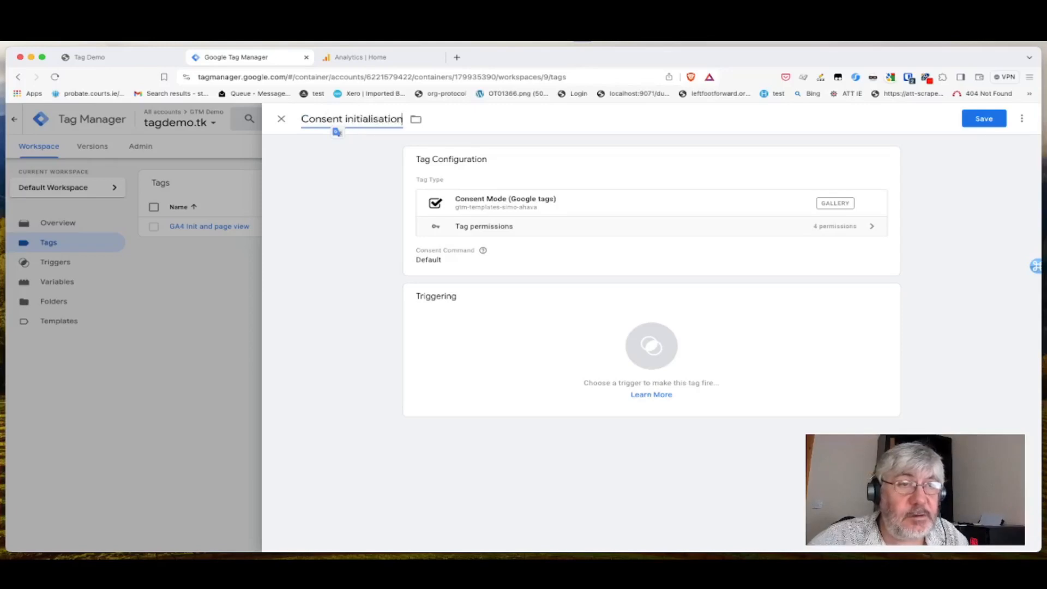
Step: Review the tag's consent settings, assign the Consent Initialization - All Pages trigger, and save the tag
click(622, 212)
scroll(627, 239, down, 2)
scroll(635, 260, down, 5)
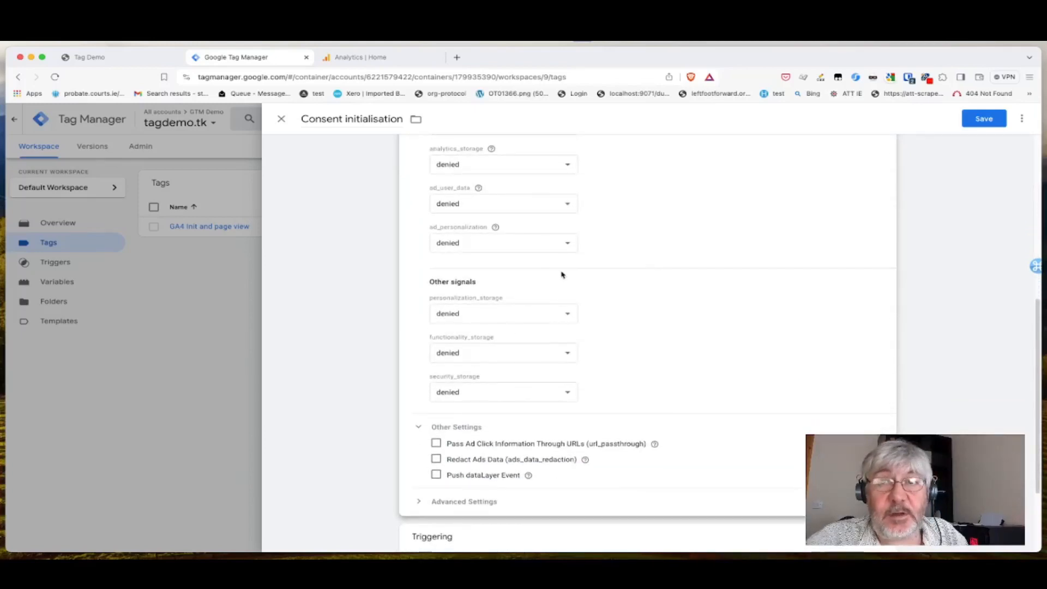
scroll(519, 213, up, 10)
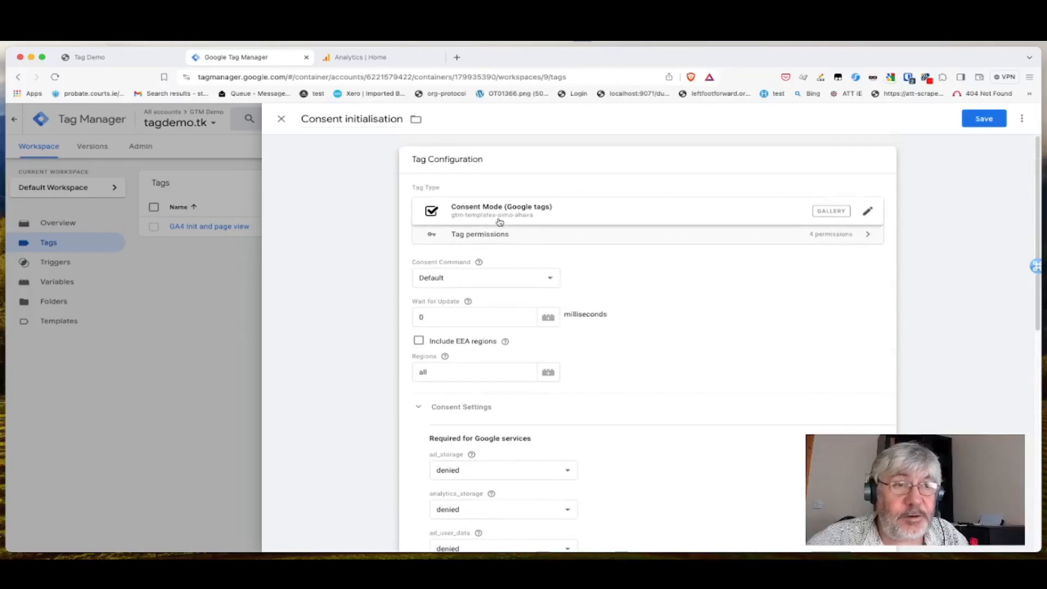
scroll(500, 222, down, 10)
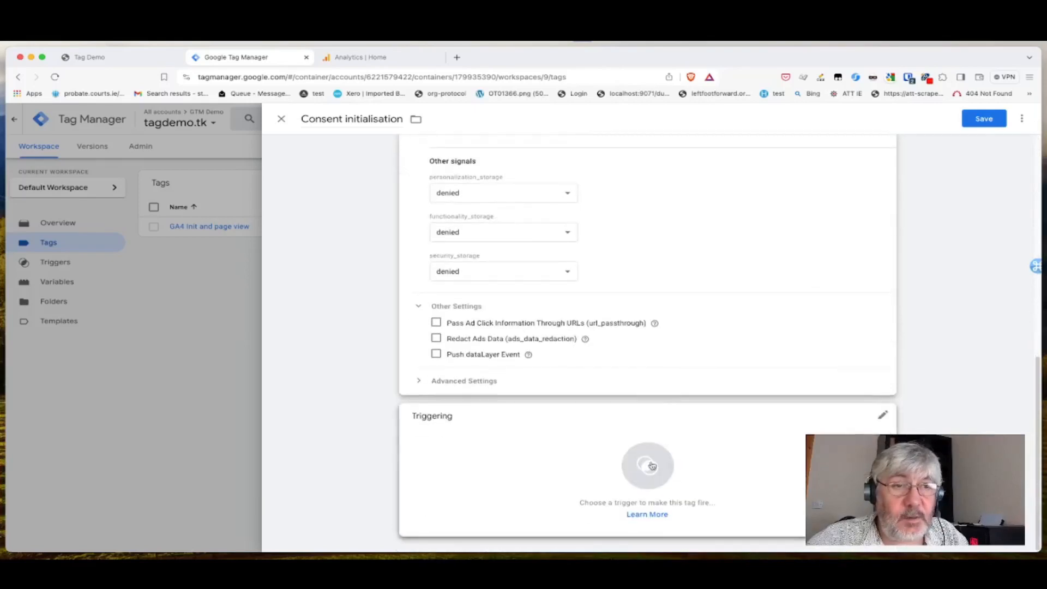
click(649, 464)
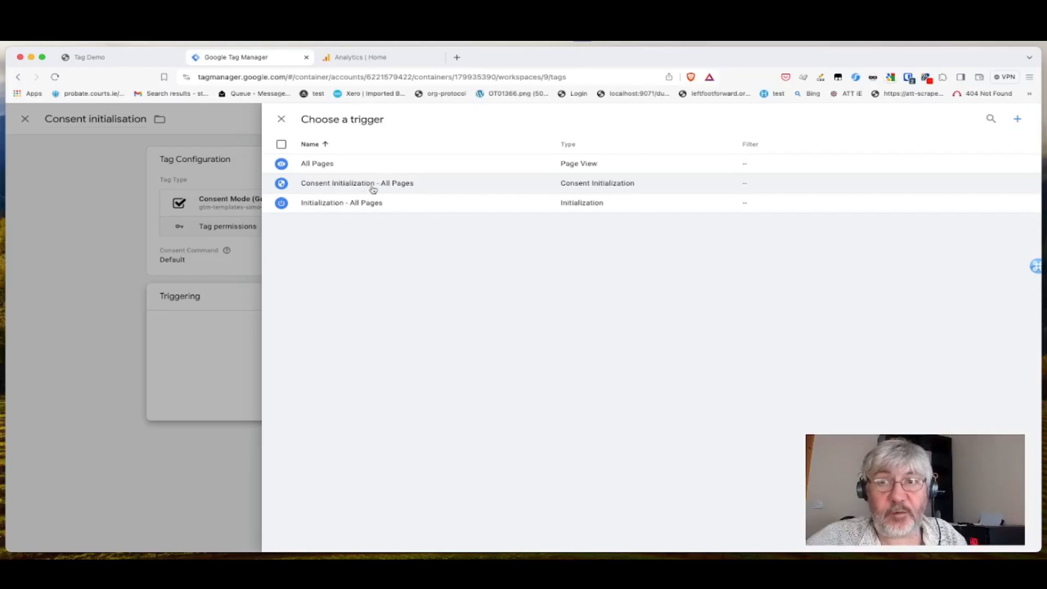
click(373, 189)
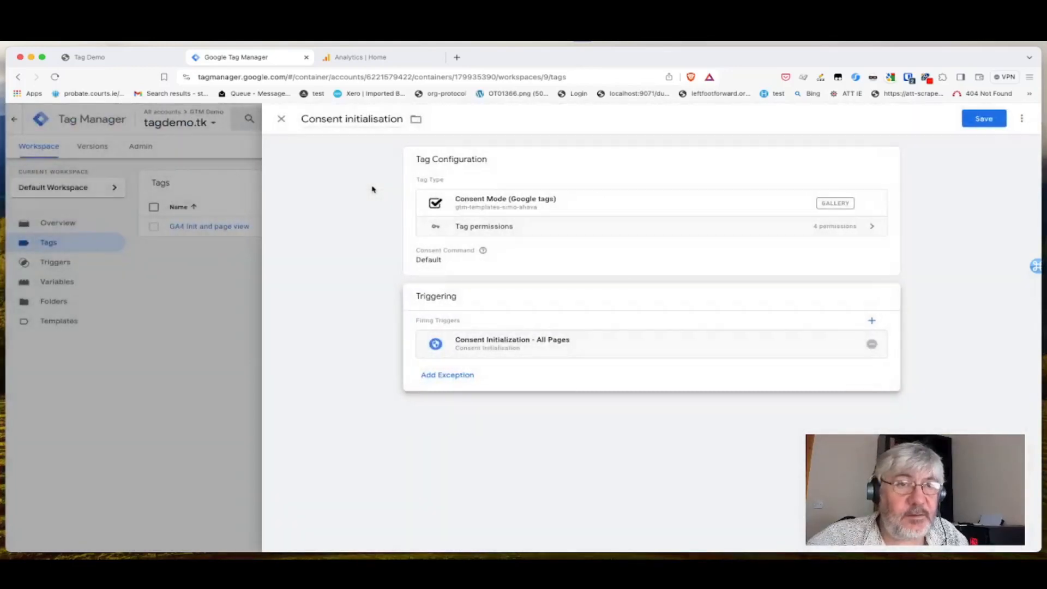
click(984, 119)
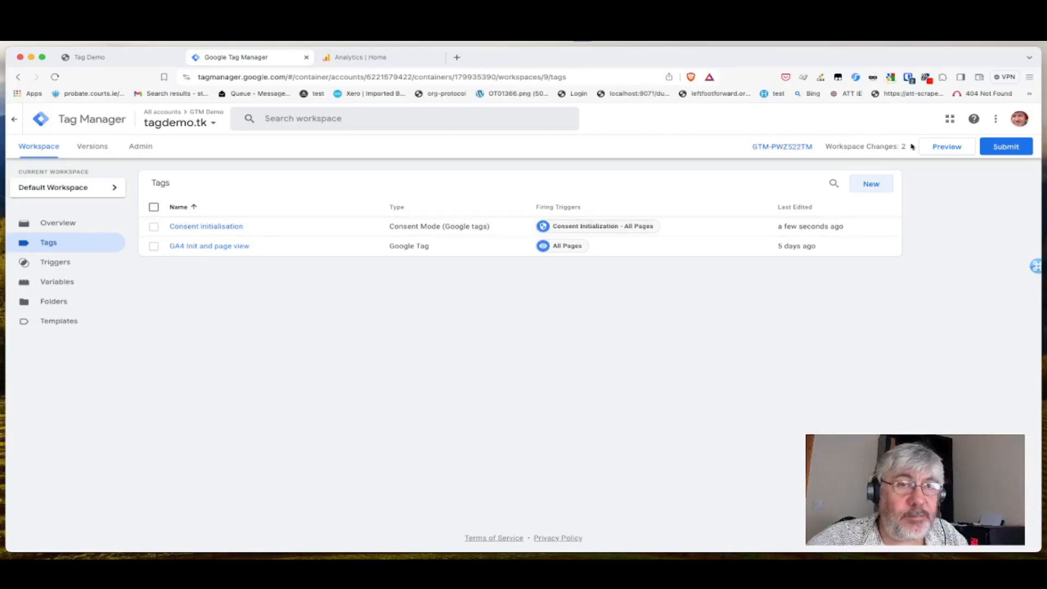
click(947, 147)
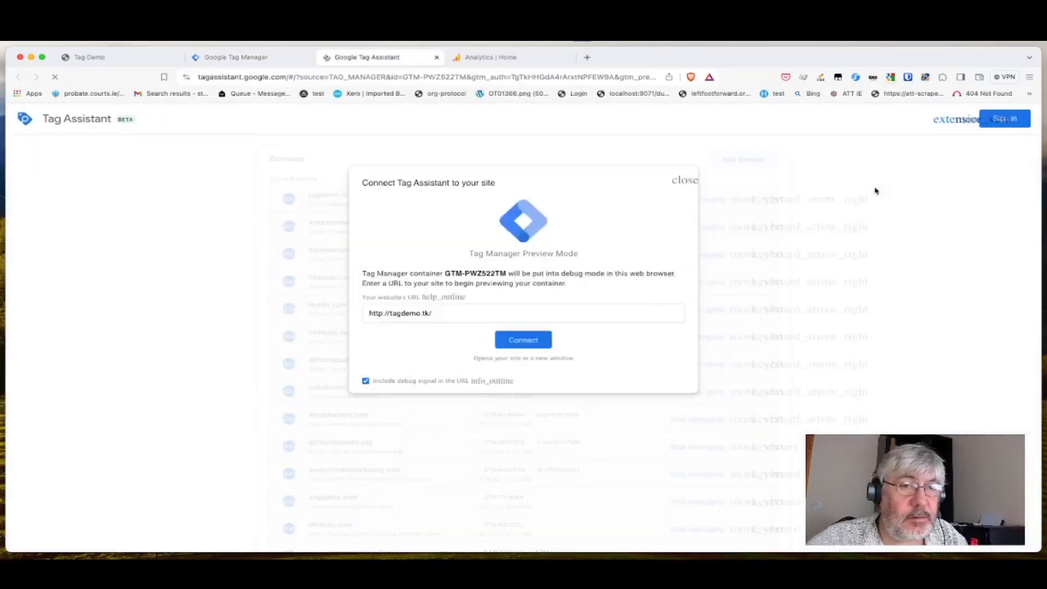
click(523, 343)
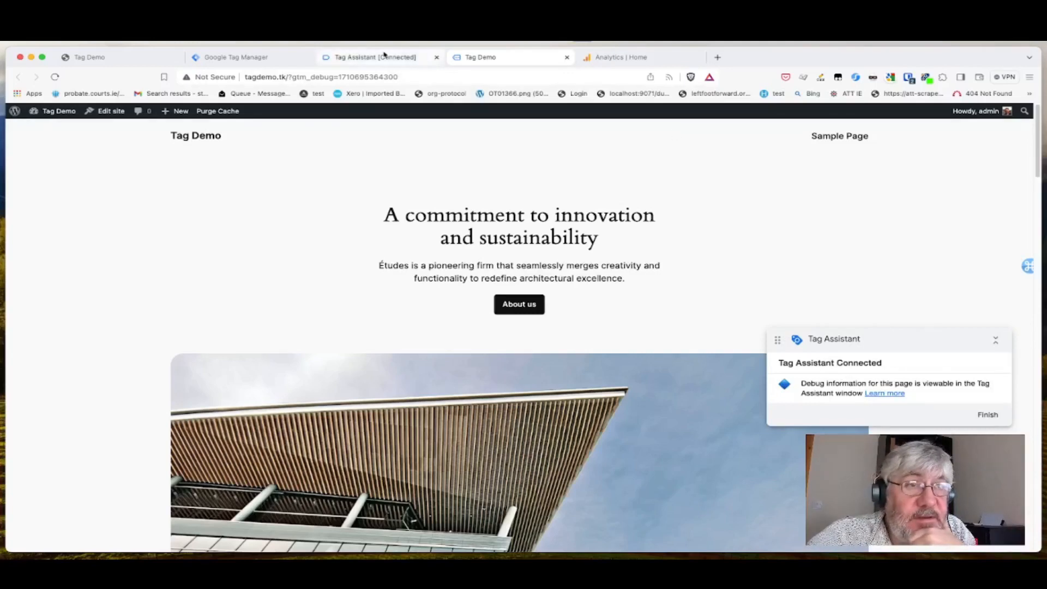
click(384, 54)
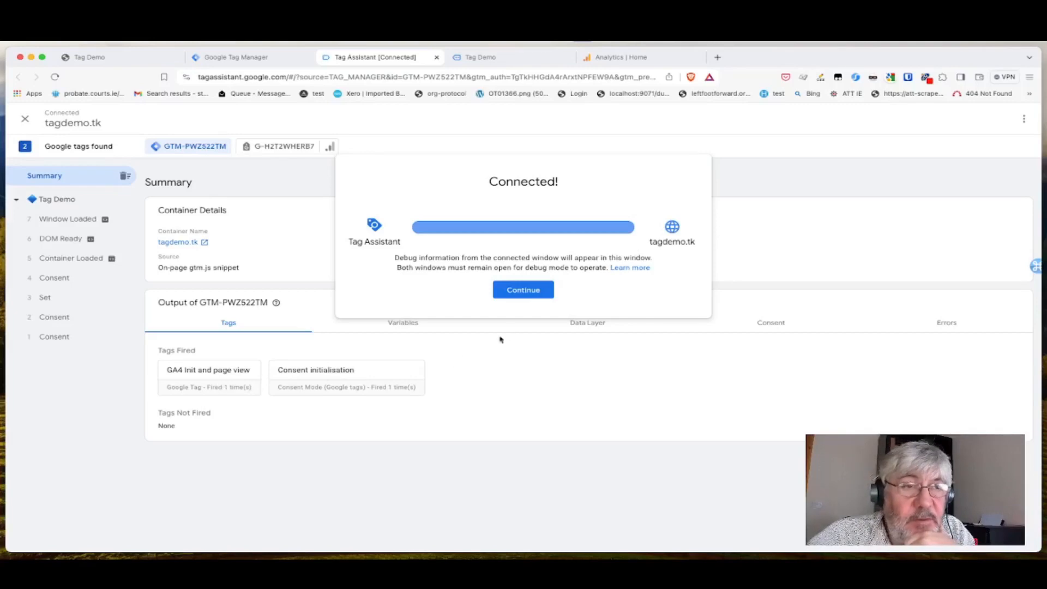
click(523, 292)
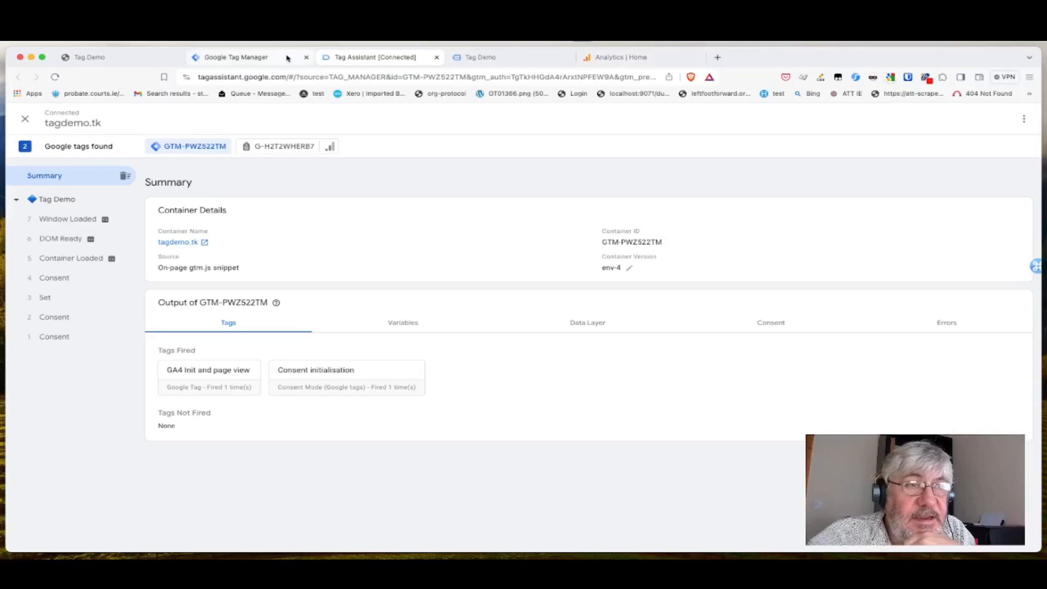
Step: Inspect the default and update consent states of the previewed Tag Demo page with Consent Mode Inspector
click(489, 59)
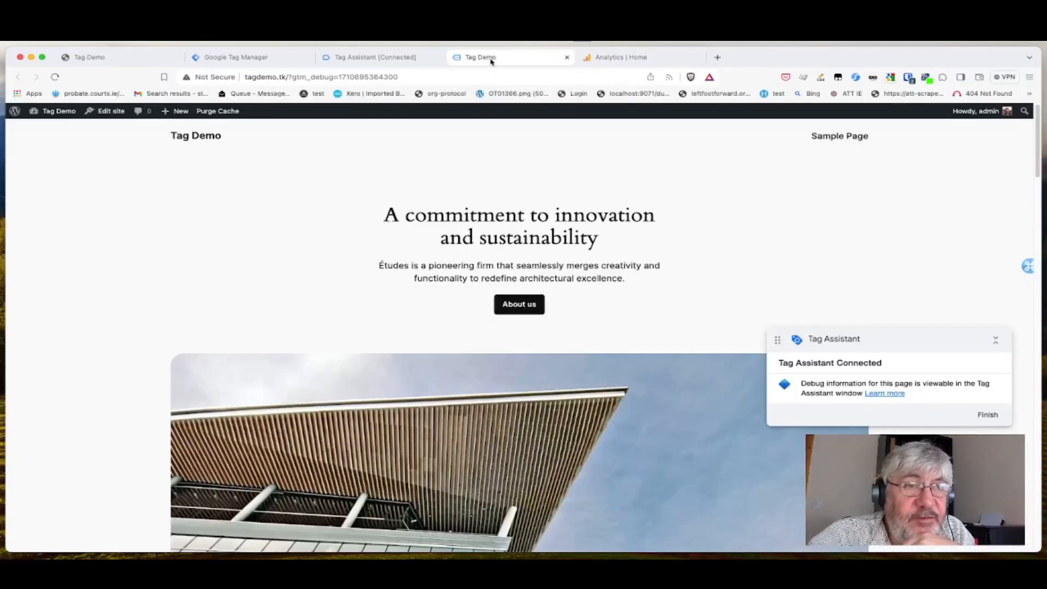
click(926, 77)
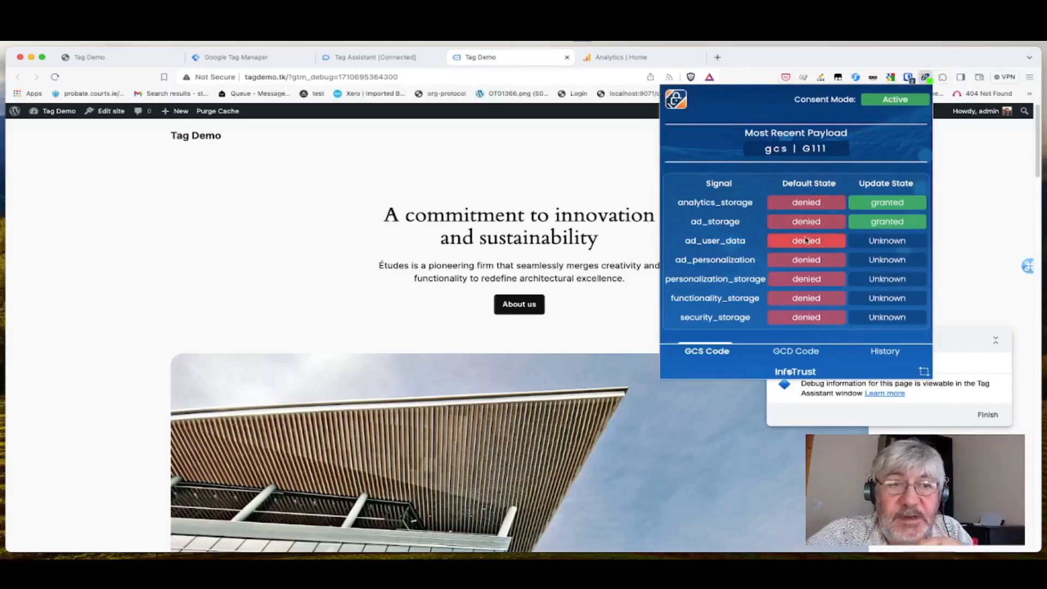
click(547, 172)
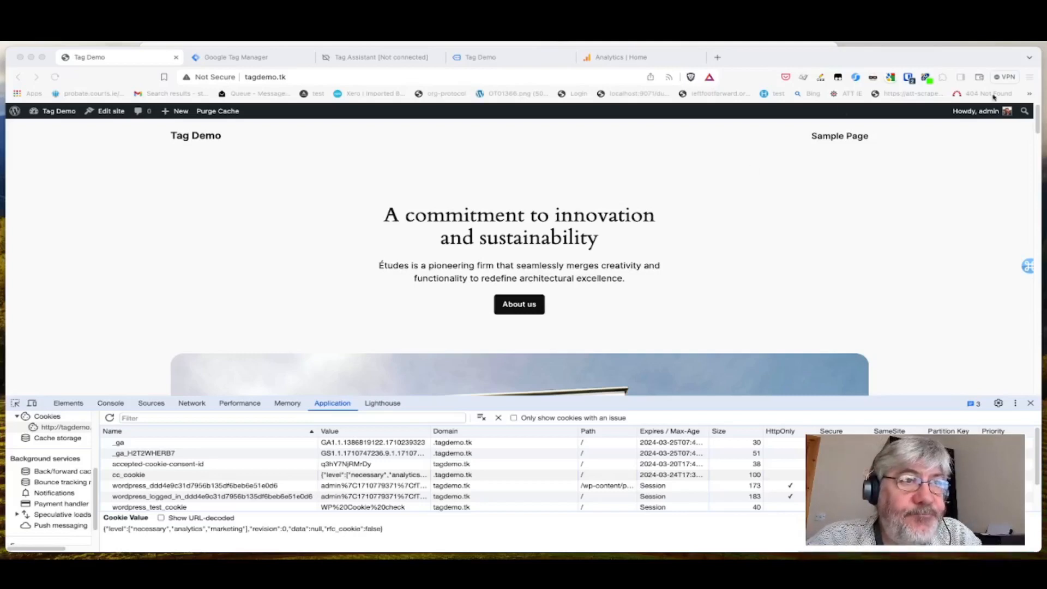
Step: Locate the browser's Developer Tools option and examine the value of the Tag Demo site's cc_cookie
click(1028, 76)
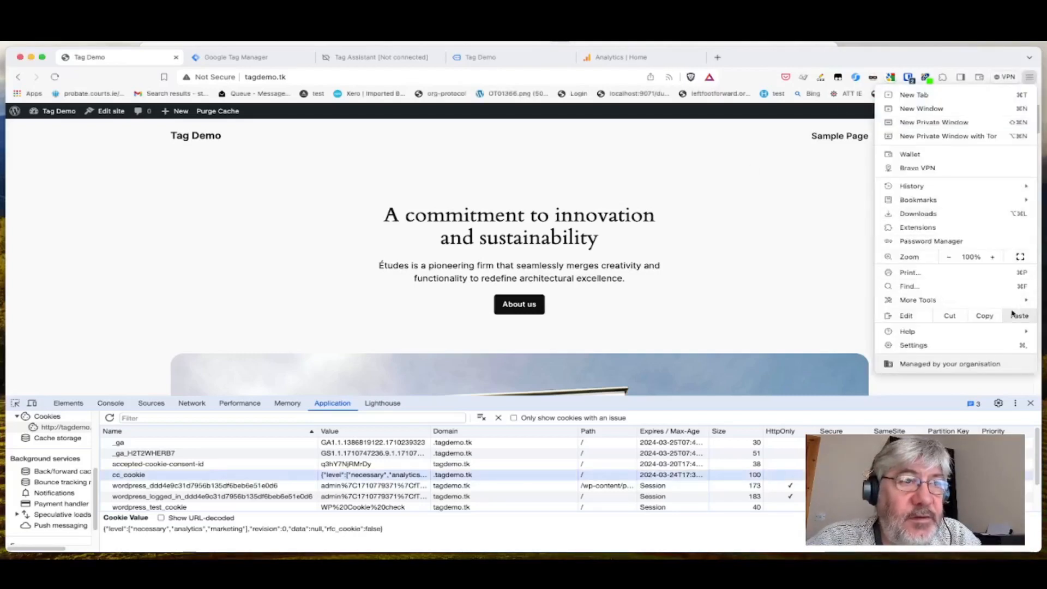
mouse_move(1002, 301)
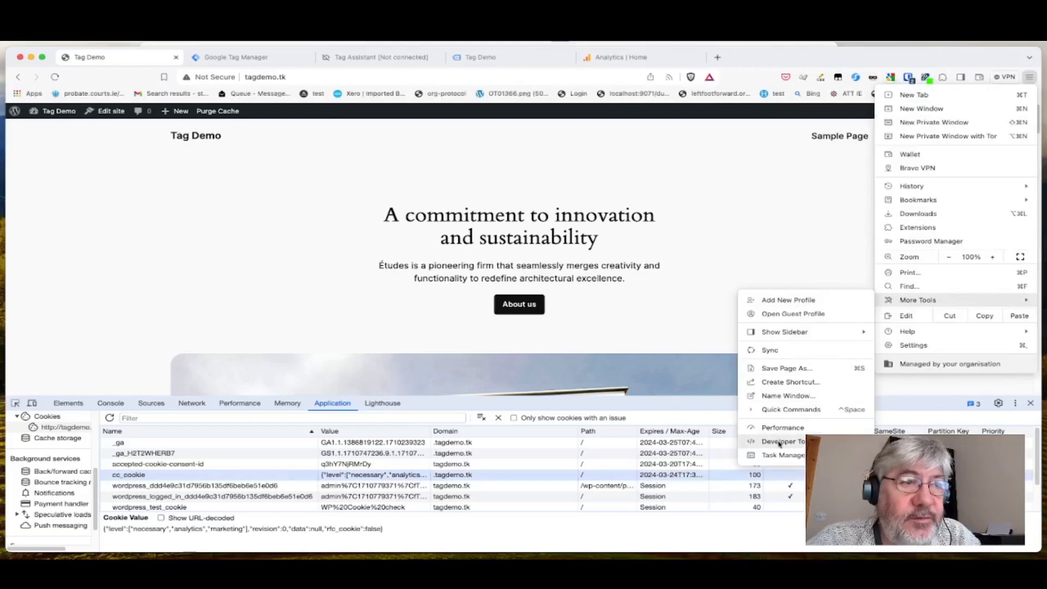
click(290, 283)
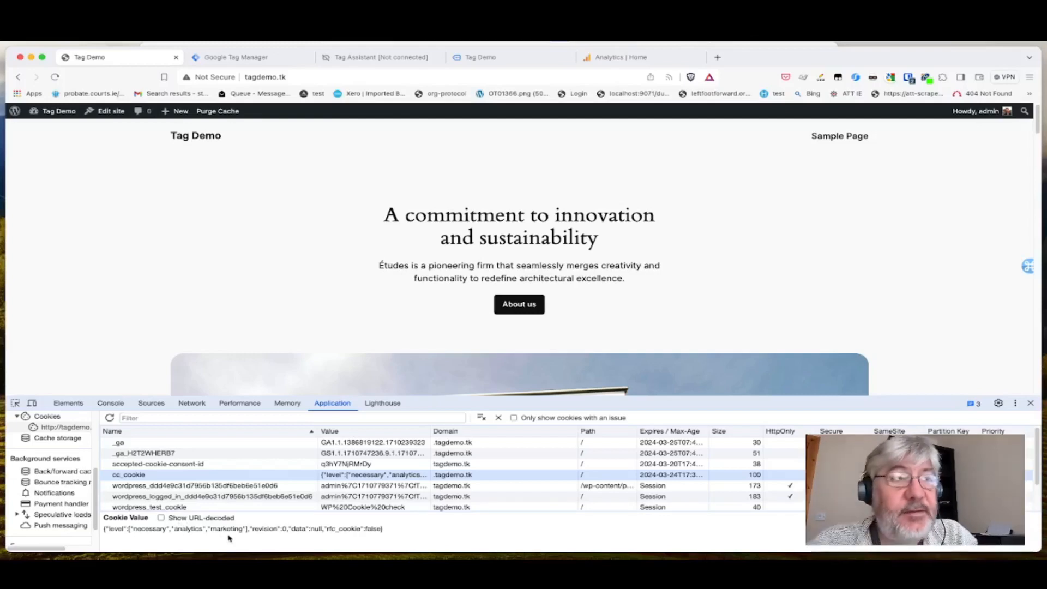
Step: In Google Tag Manager, create a user-defined Custom JavaScript variable named "Analytics consent"
click(263, 58)
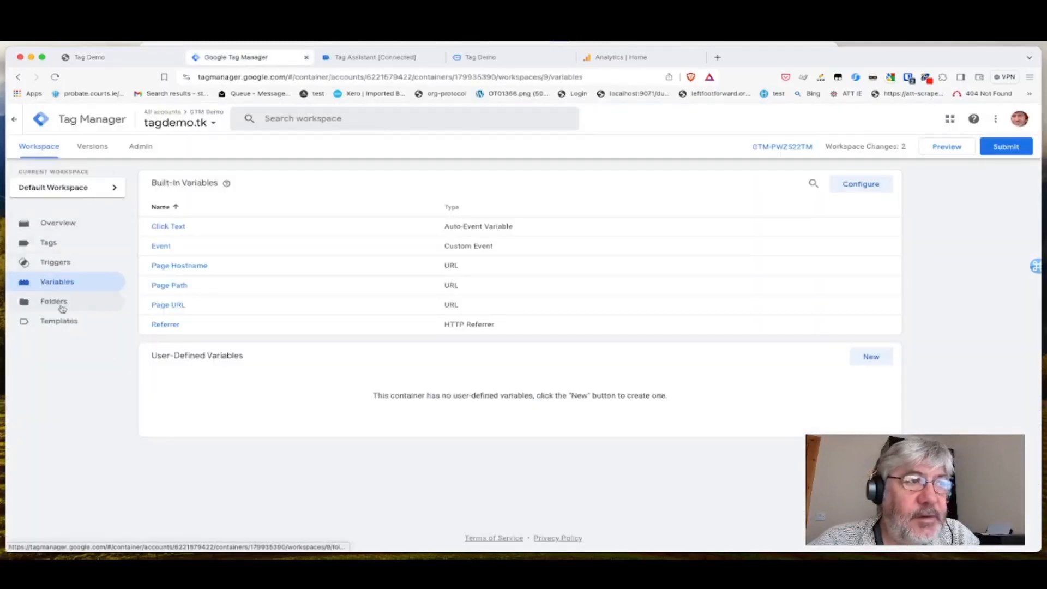
click(871, 357)
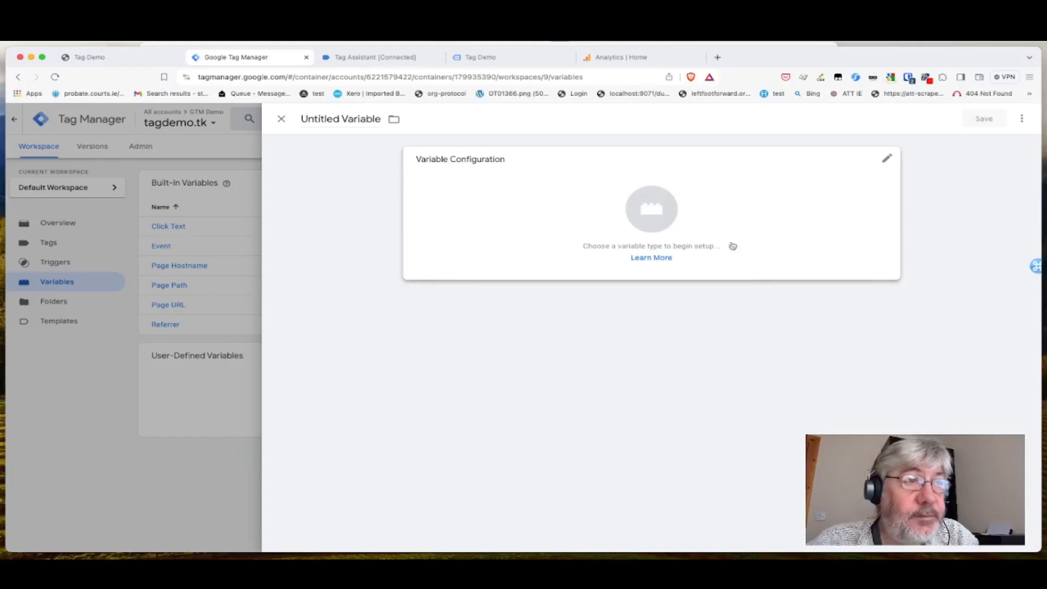
click(733, 245)
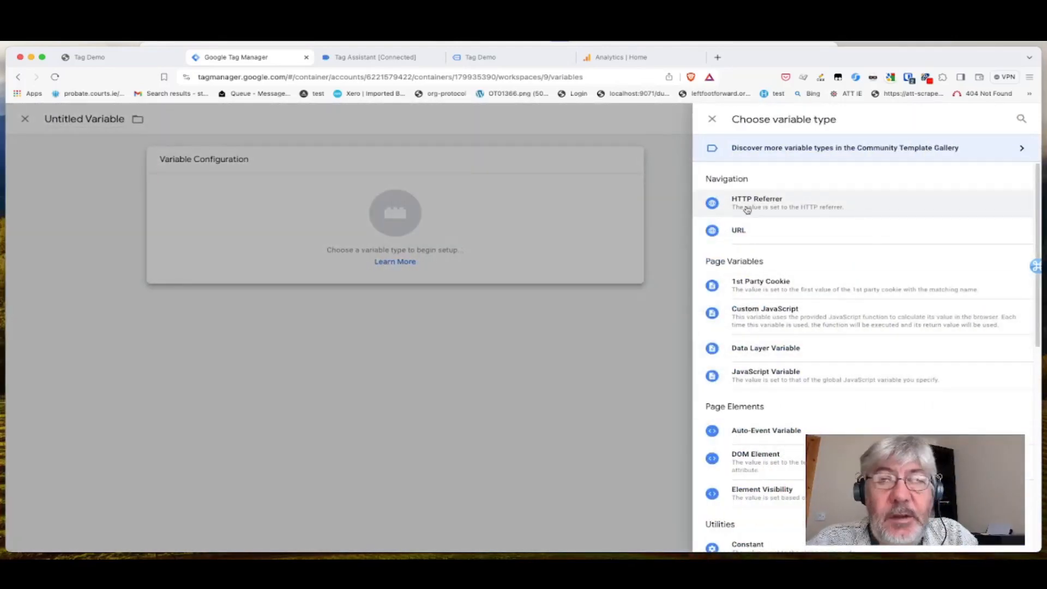
click(788, 322)
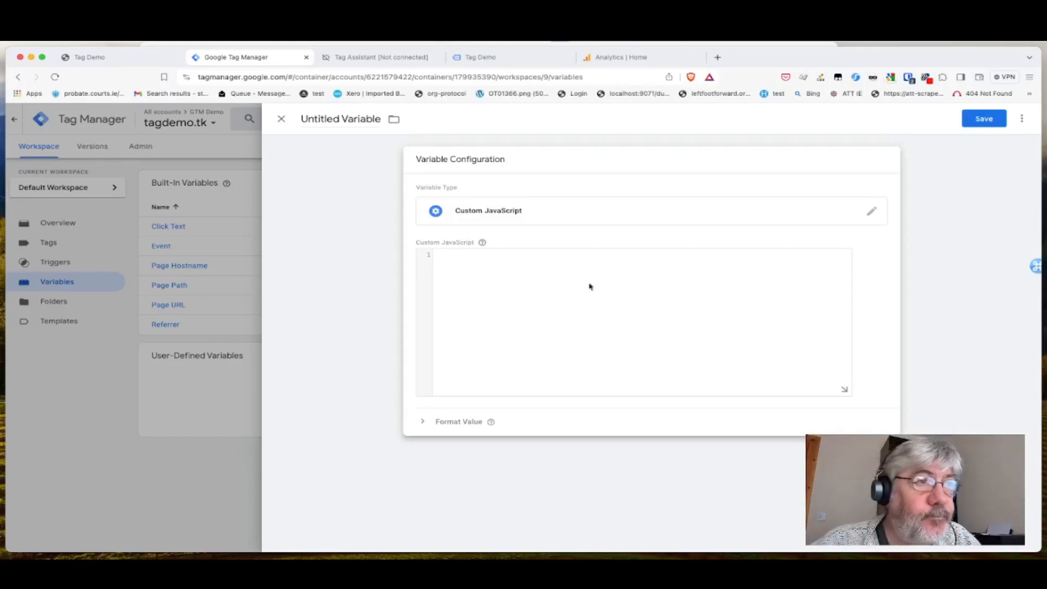
click(326, 118)
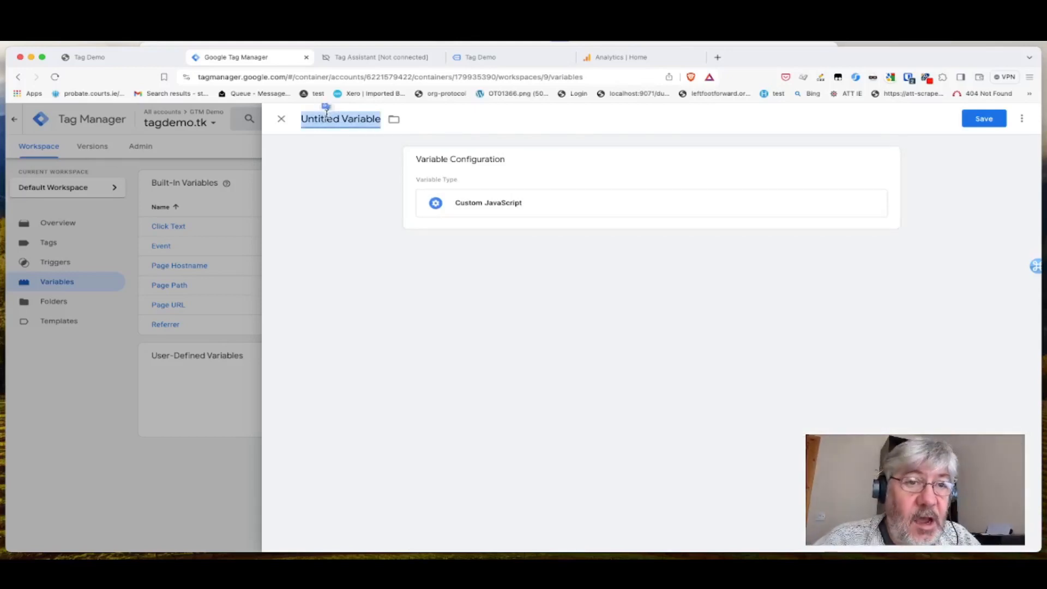
text(Ana)
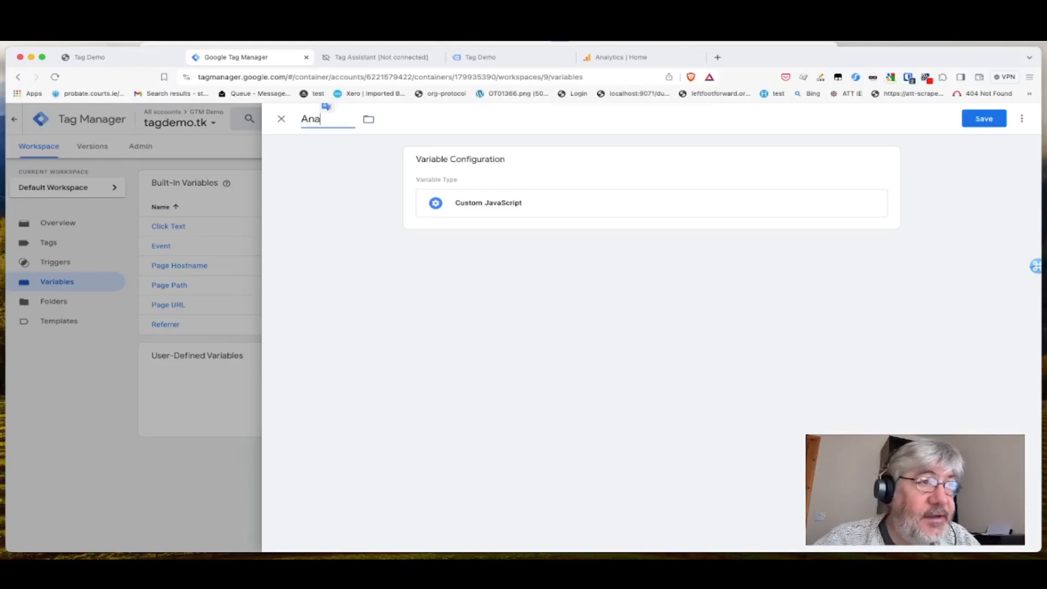
text(lytics consent)
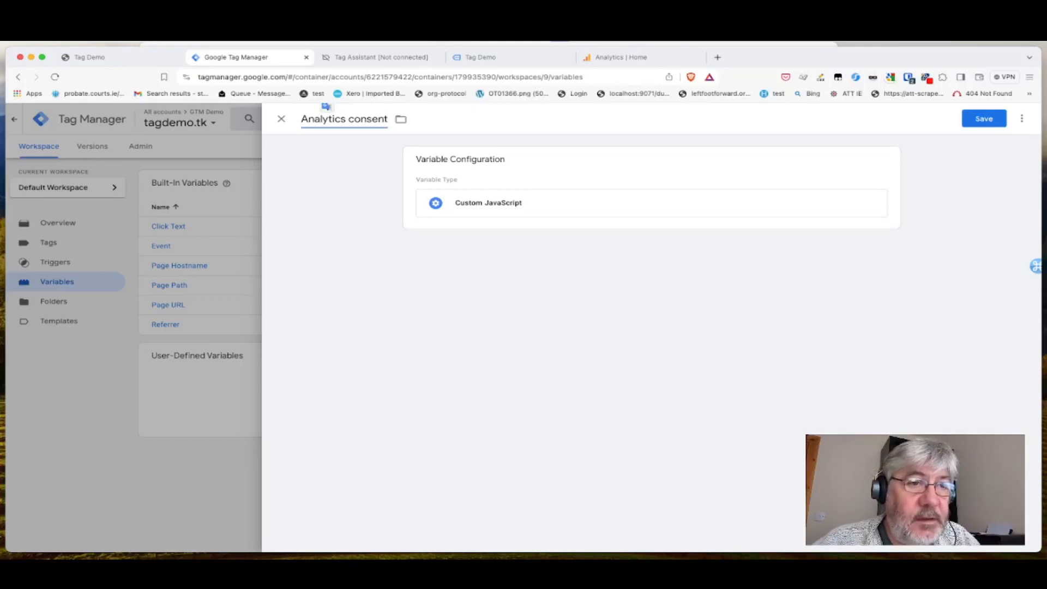
Step: Paste the prepared function that reads and parses cc_cookie into the Analytics consent variable's Custom JavaScript code
key(super+Tab)
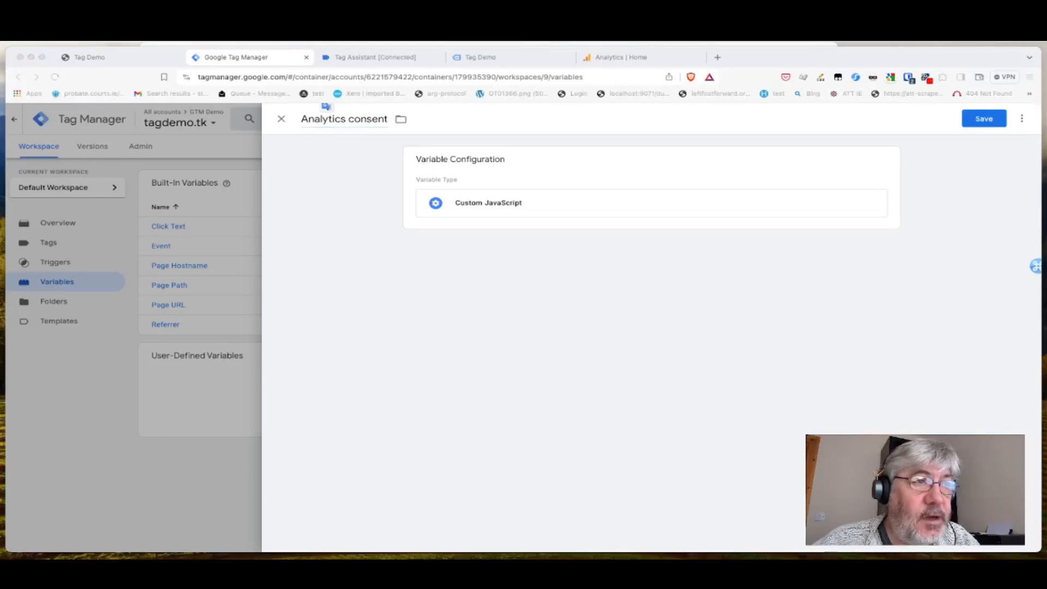
click(520, 207)
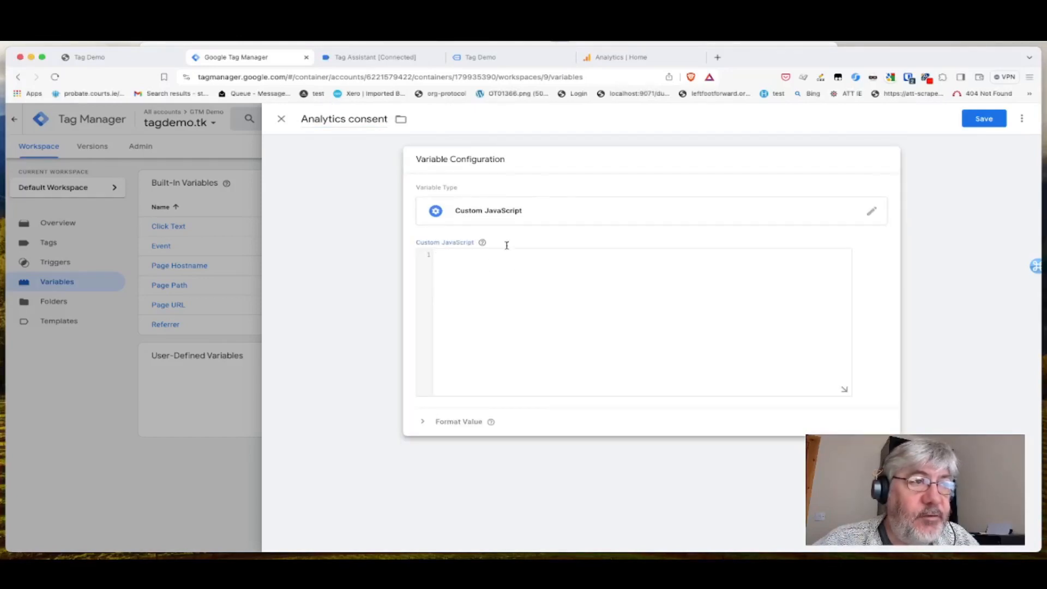
mouse_move(465, 247)
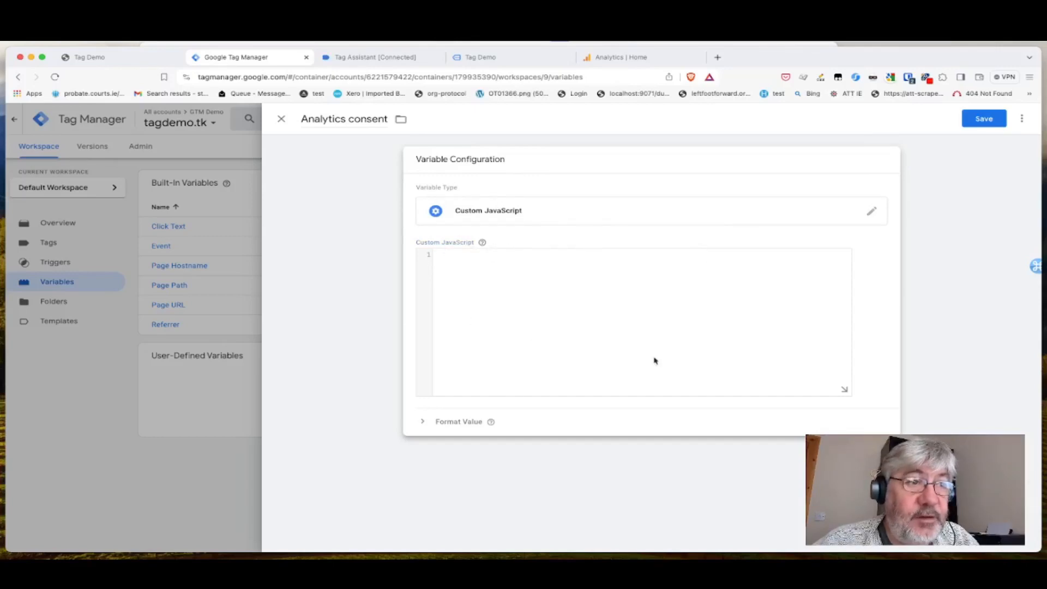
key(super+Tab)
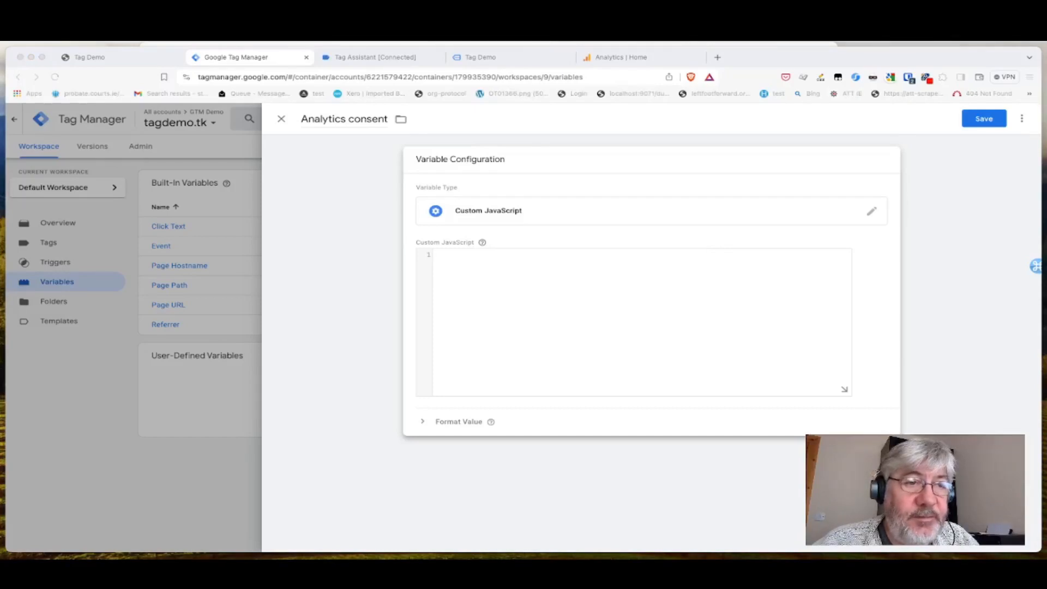
click(565, 244)
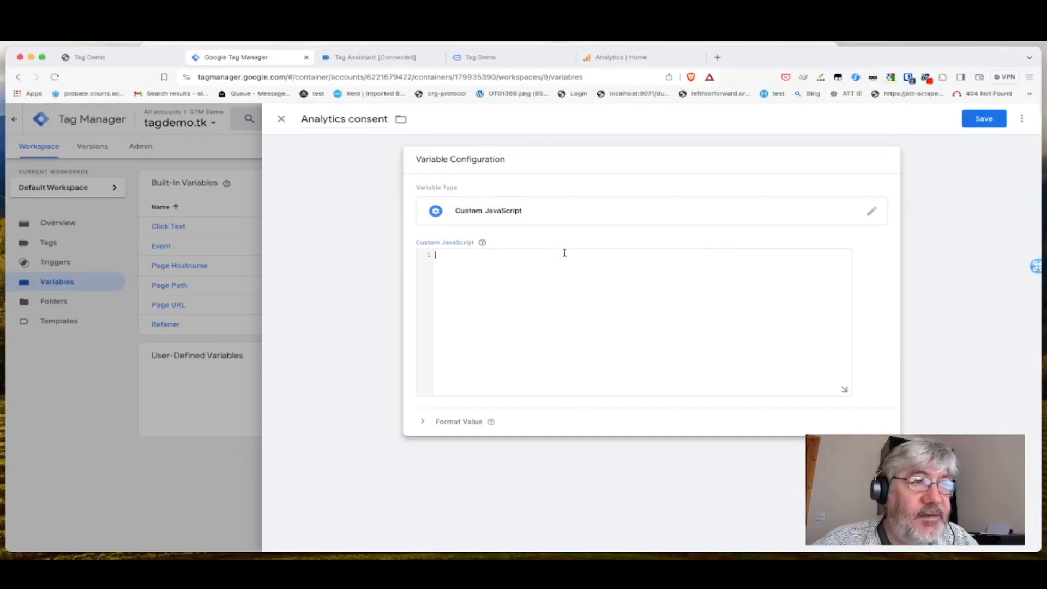
key(super+v)
scroll(609, 298, up, 5)
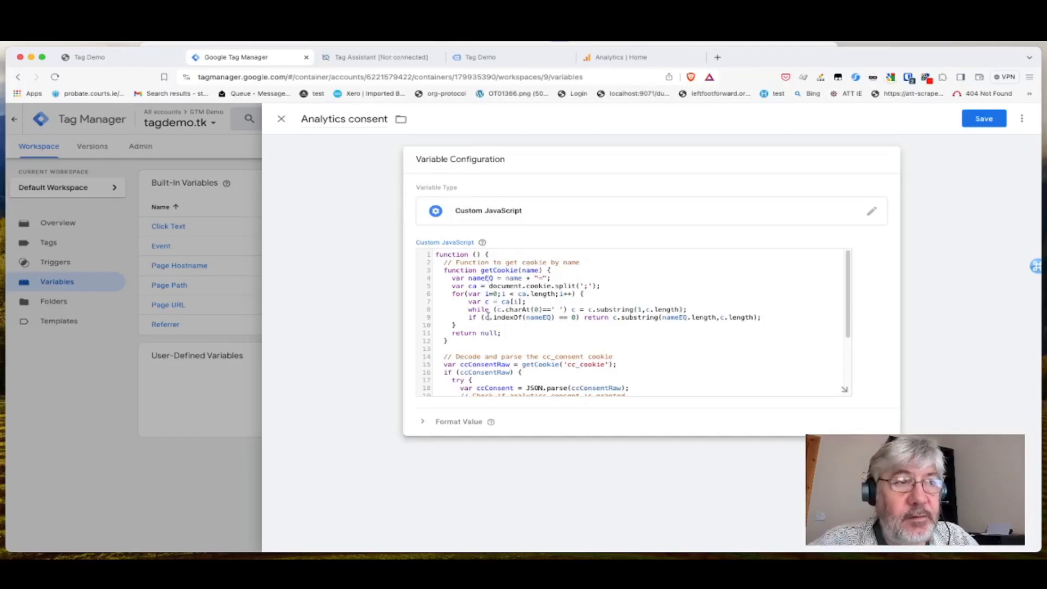
Step: Review the rest of the Analytics consent variable's Custom JavaScript code and save the variable
scroll(529, 327, down, 5)
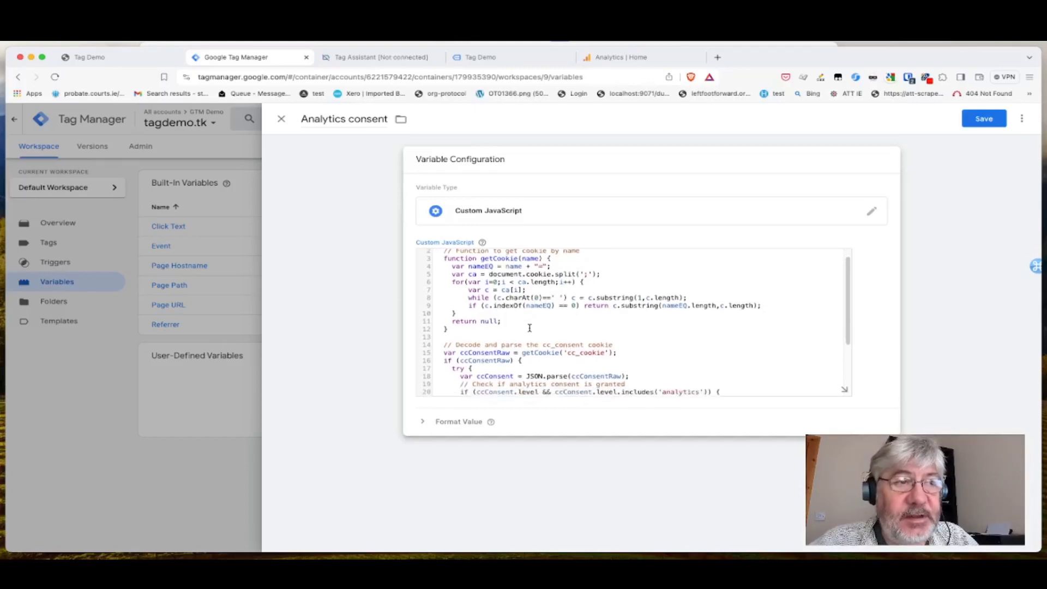
scroll(529, 328, down, 1)
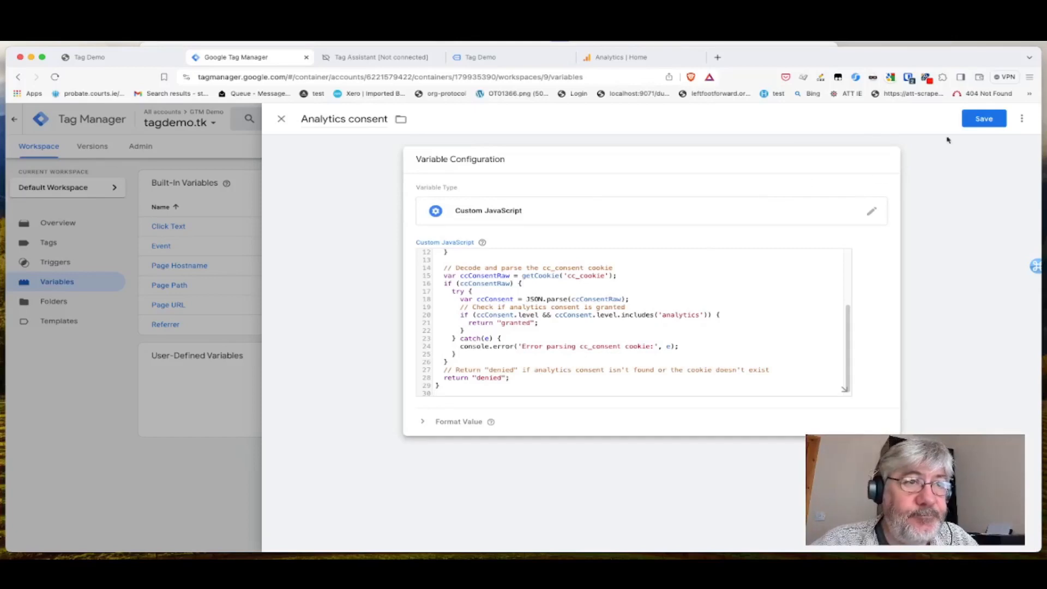
click(983, 120)
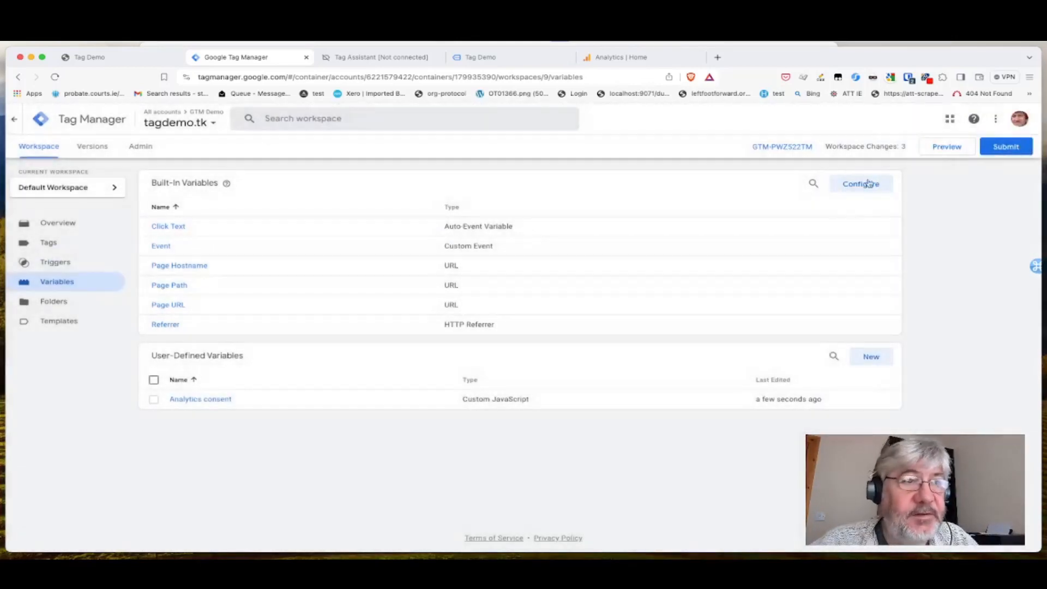
Step: Create a user-defined variable named "Marketing consent" with the Custom JavaScript variable type
click(868, 359)
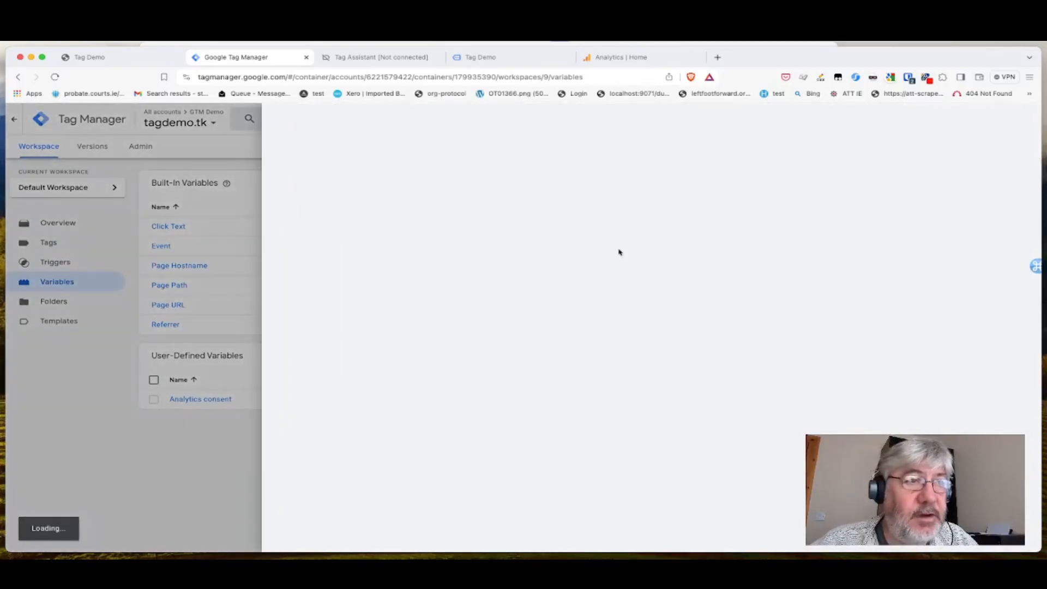
click(361, 120)
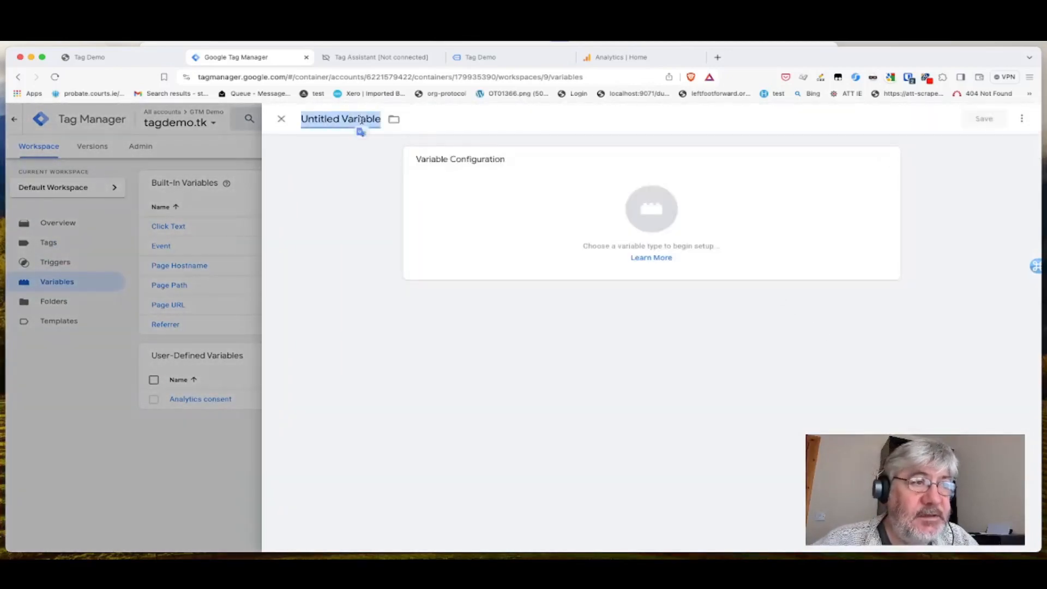
text(Marketing)
key(BackSpace)
key(BackSpace)
key(BackSpace)
text(ing consent)
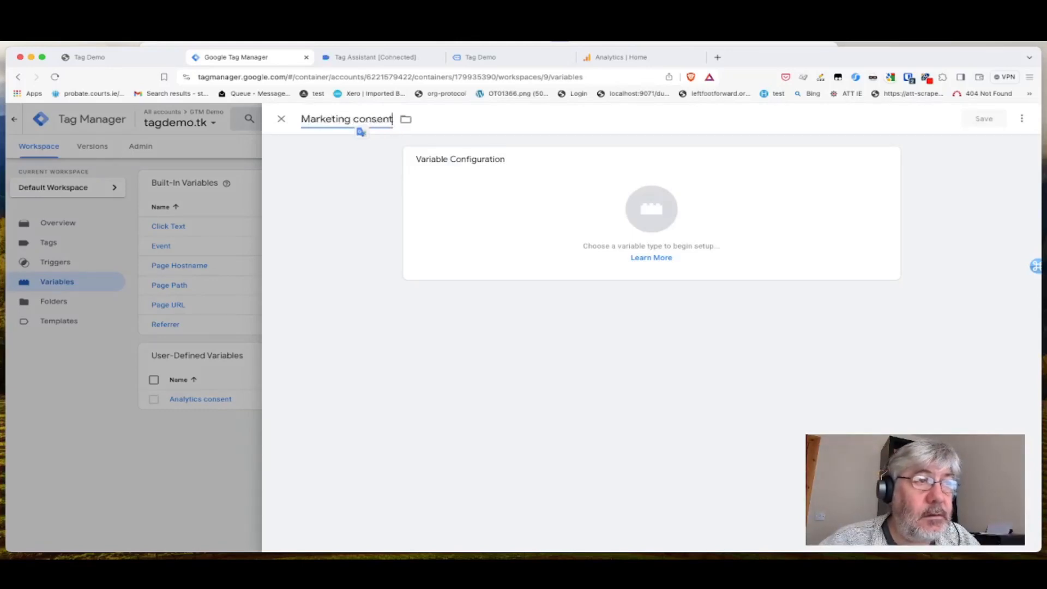
click(608, 205)
click(771, 316)
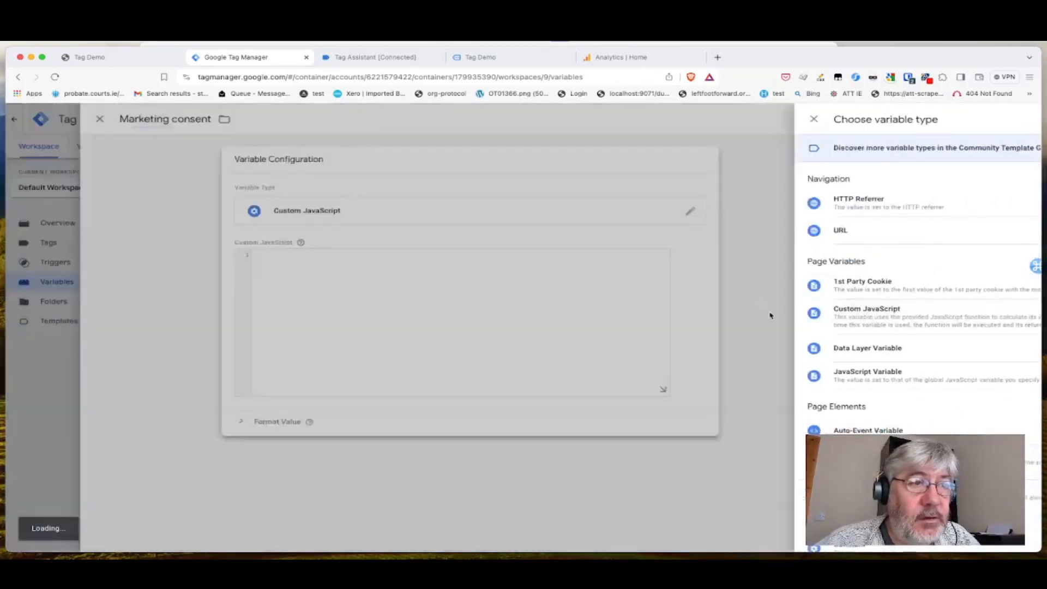
Step: Paste the prepared function that checks cc_cookie for 'marketing' into the Marketing consent variable's code and save the variable
key(super+Tab)
click(580, 255)
key(super+v)
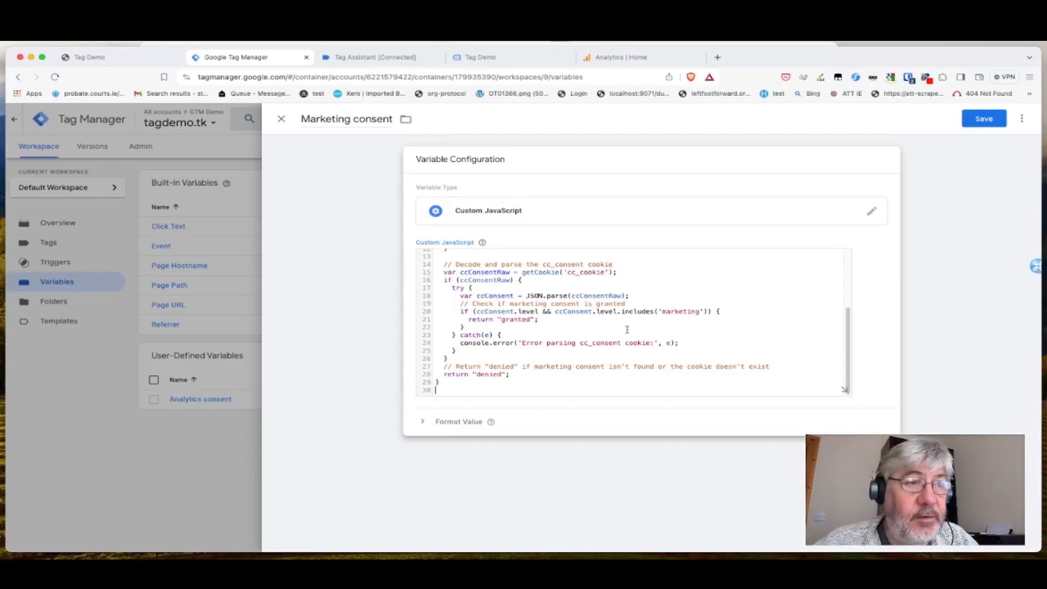
click(975, 120)
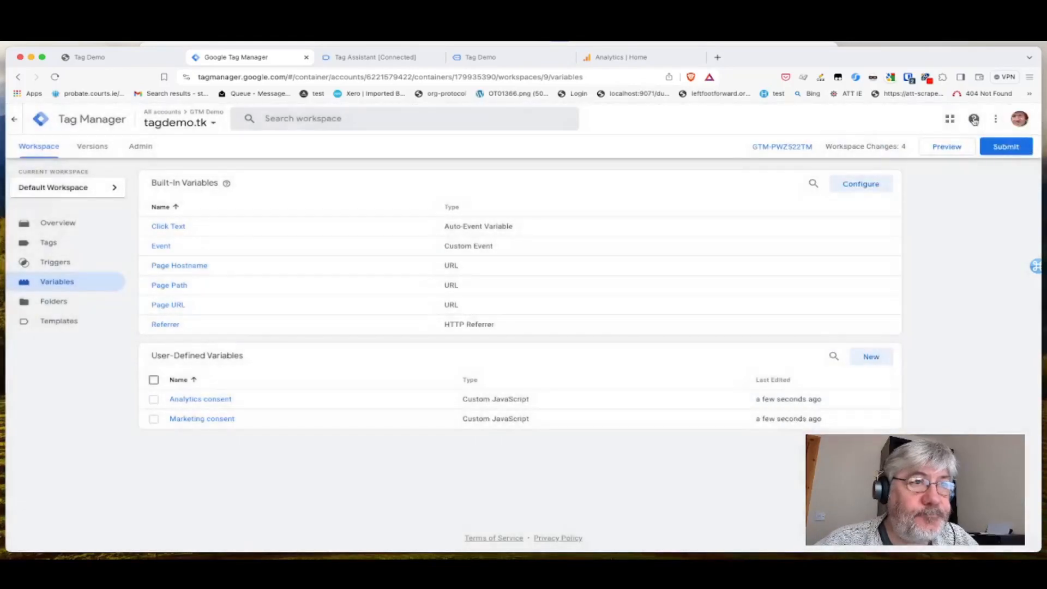
Step: Preview the container in Tag Assistant, continue past the connection dialog, and reload the connected Tag Demo page
click(957, 149)
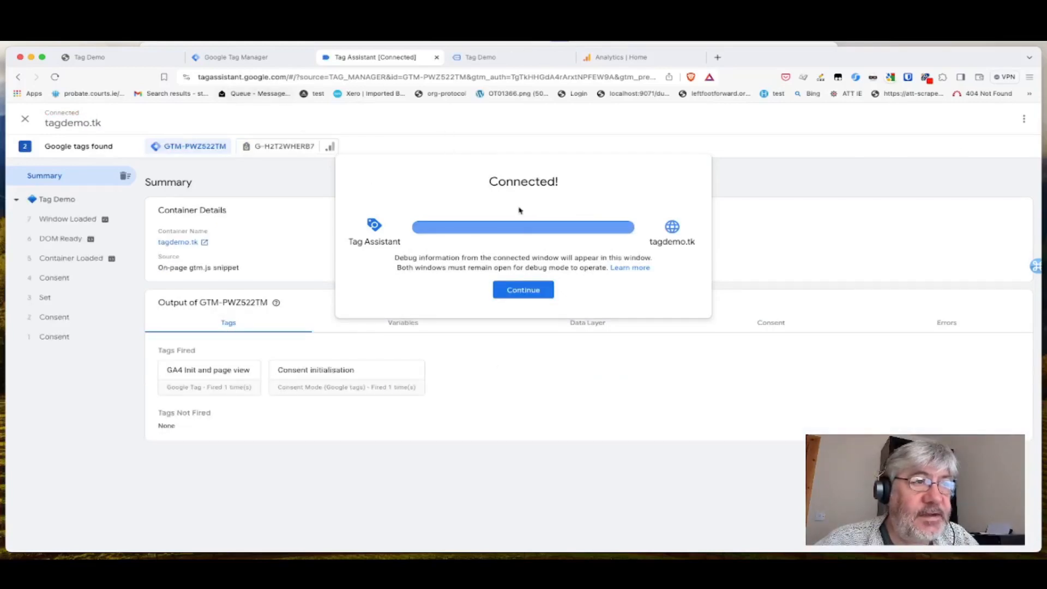
click(536, 289)
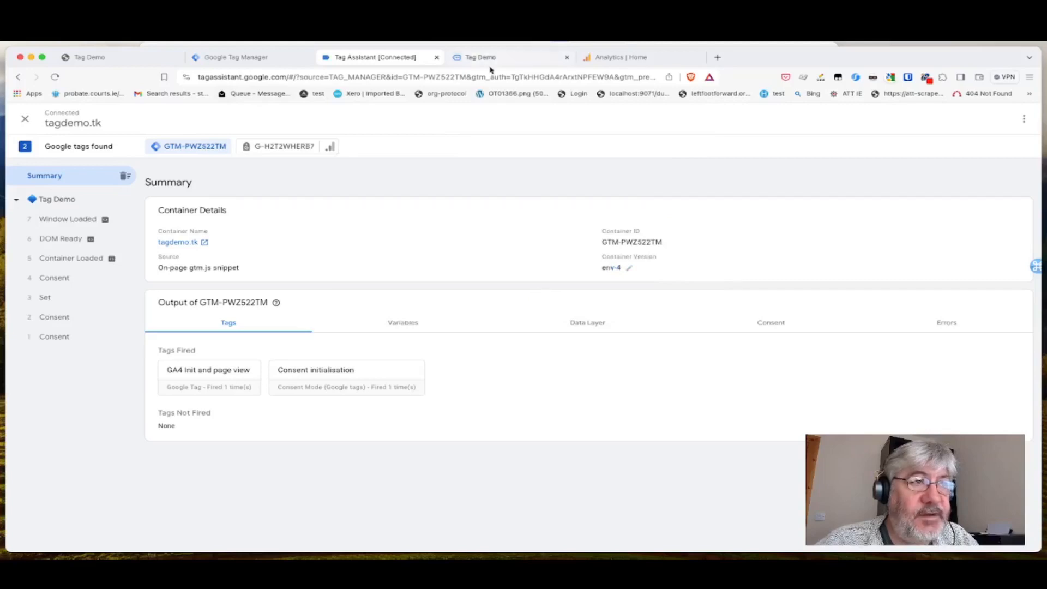
click(490, 58)
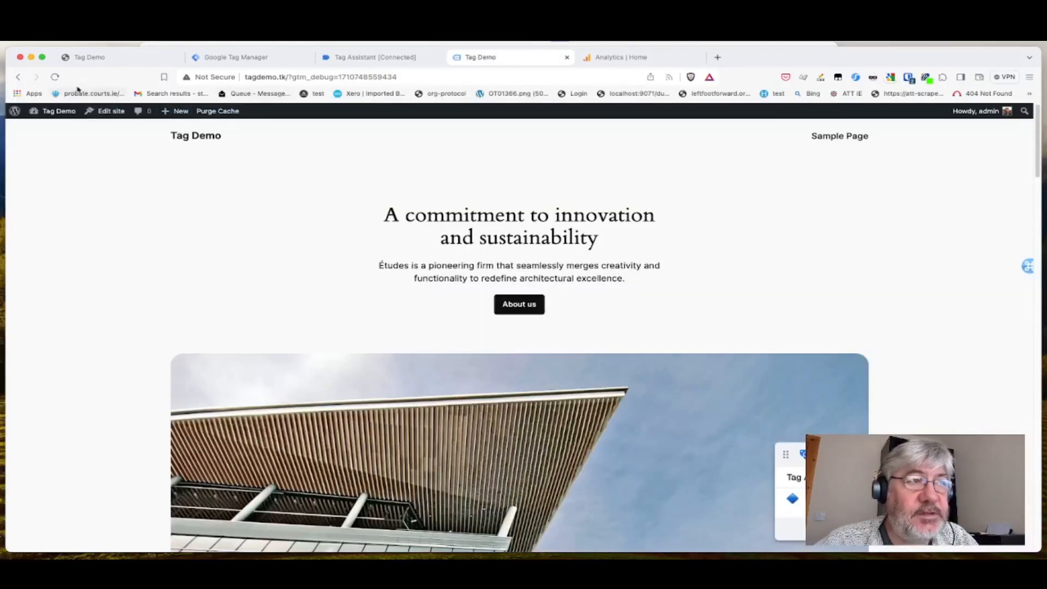
click(55, 78)
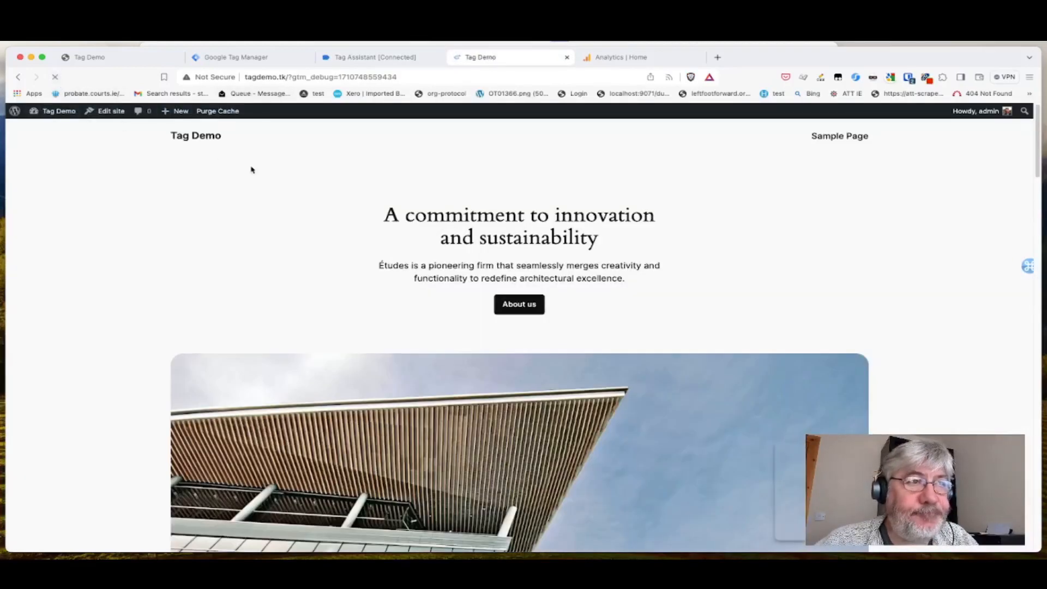
Step: In Tag Assistant, examine the variable values for the latest Window Loaded event
click(374, 57)
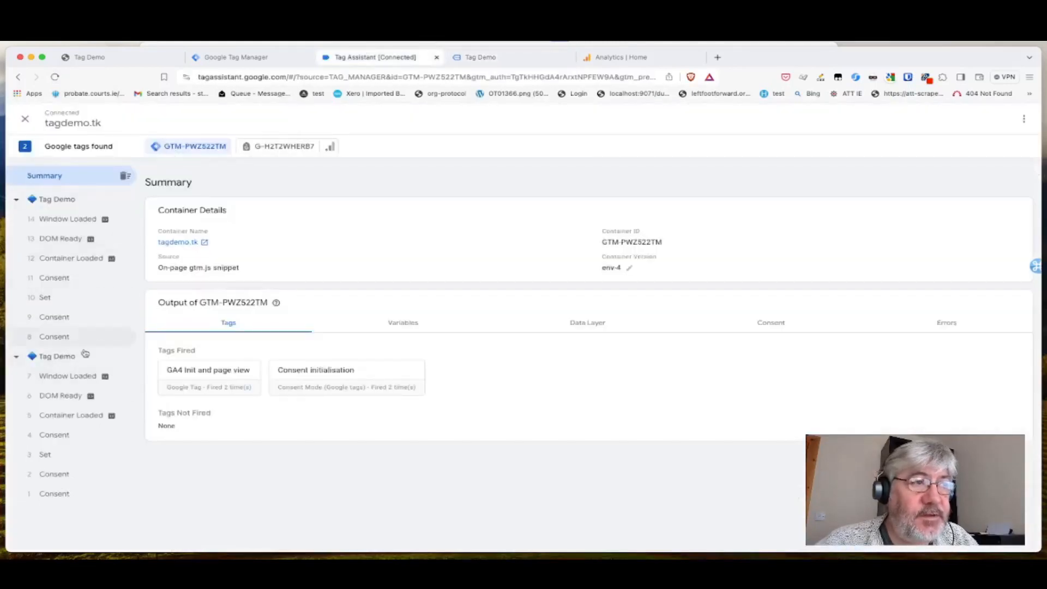
click(82, 220)
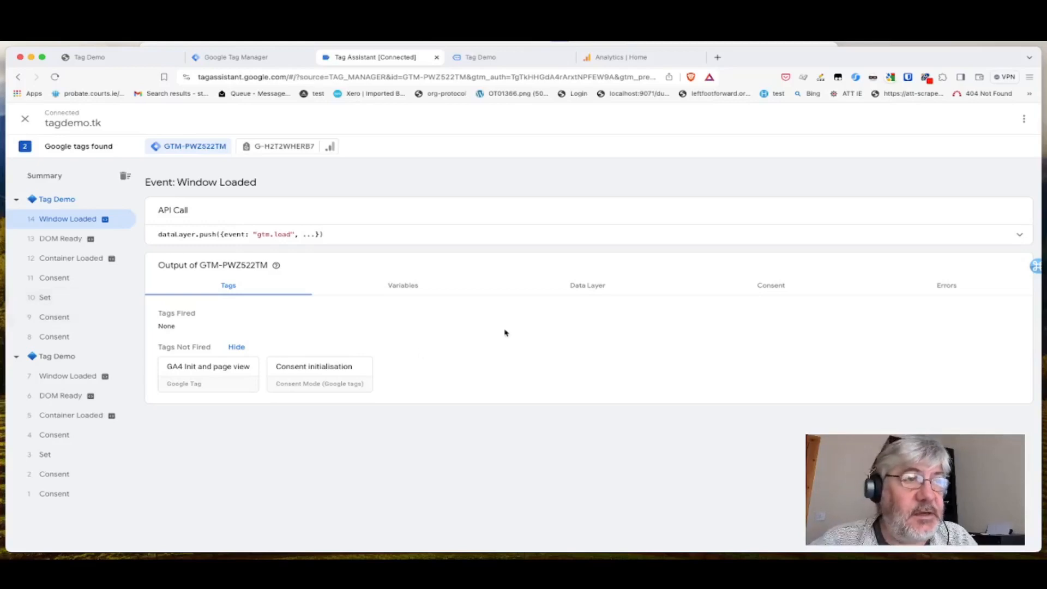
click(390, 293)
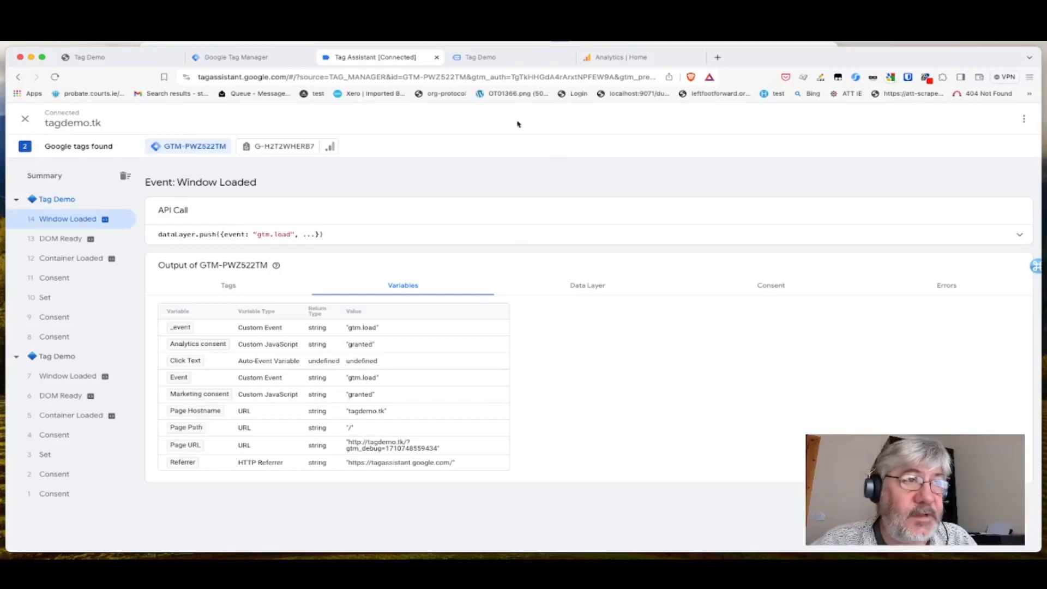
Step: Open Developer Tools on the previewed Tag Demo page and delete the cc_cookie from its stored cookies
click(490, 61)
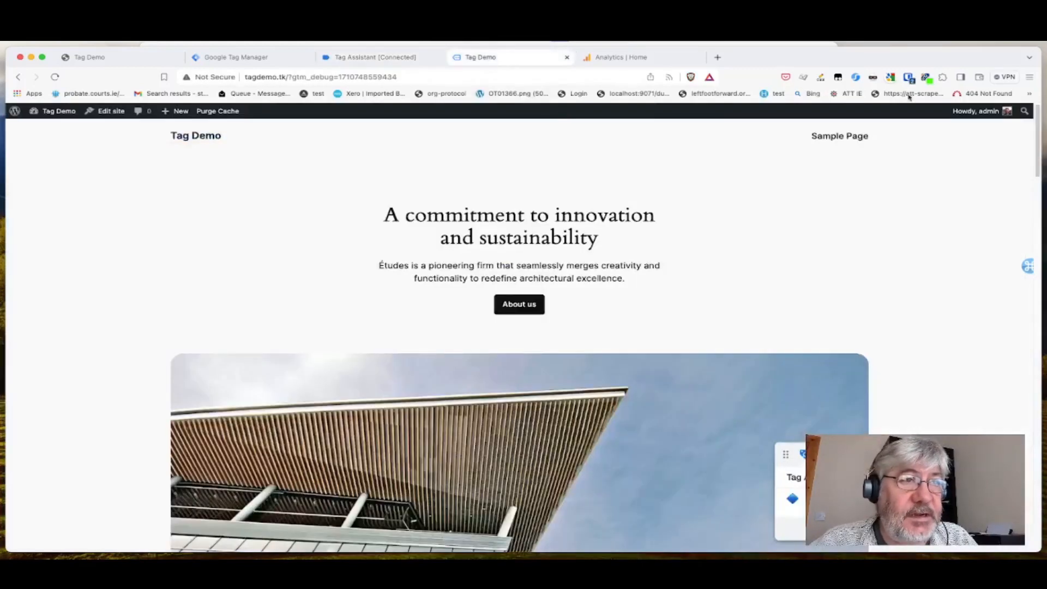
click(1029, 77)
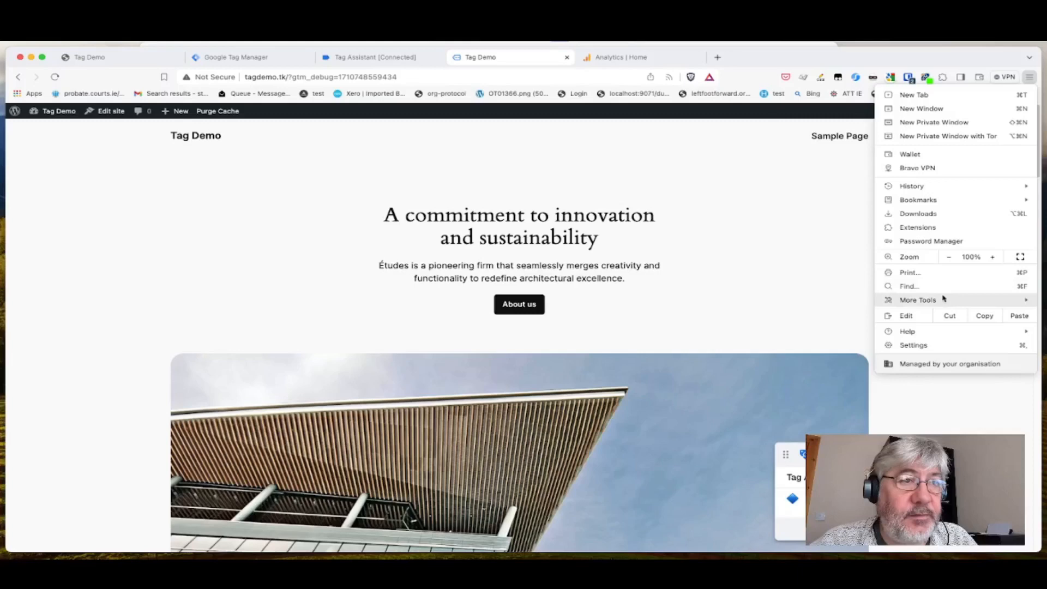
mouse_move(917, 300)
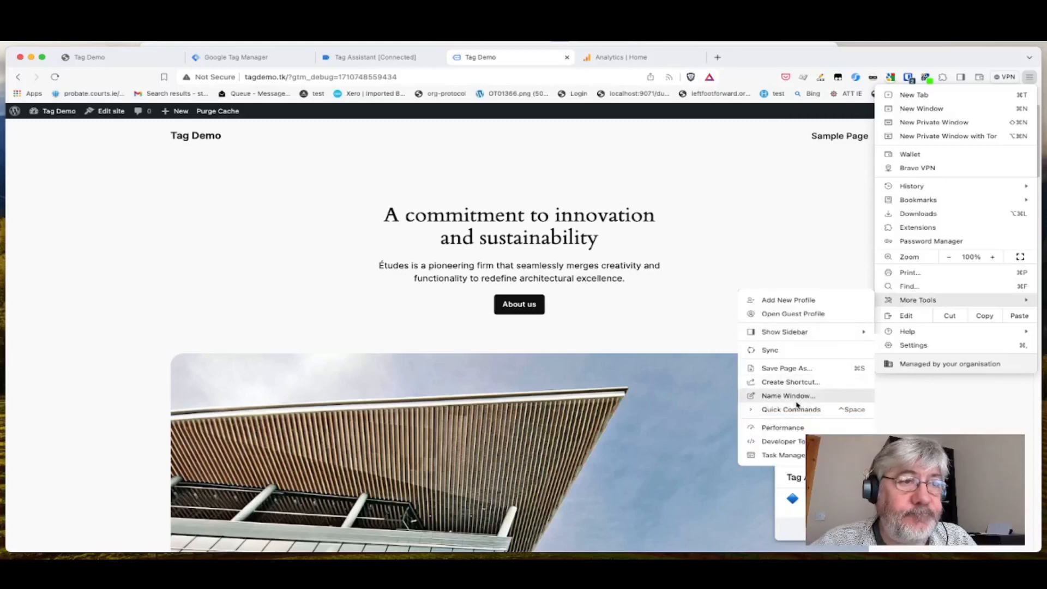
click(768, 441)
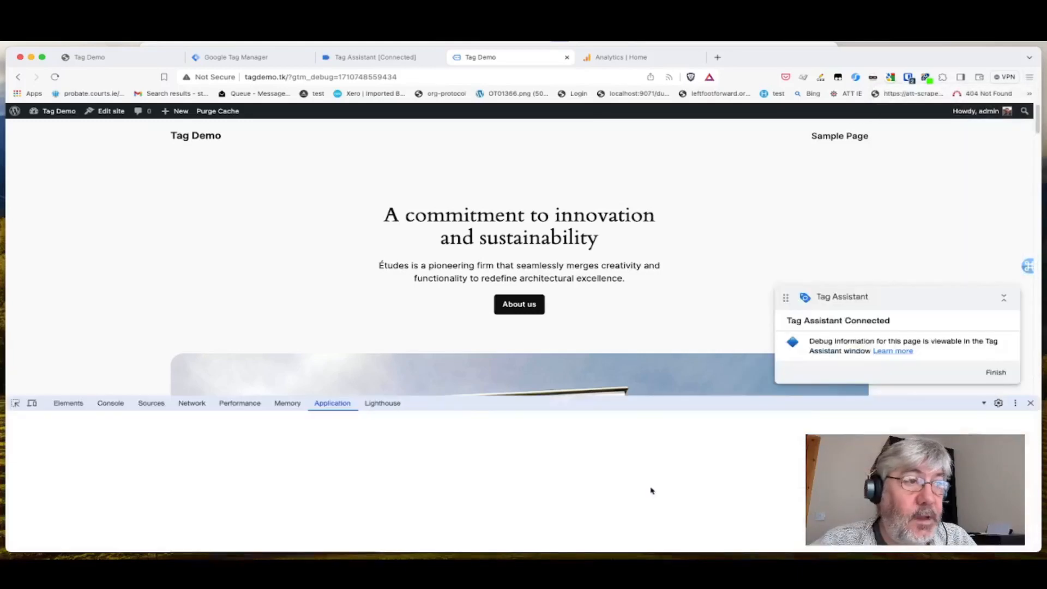
click(294, 477)
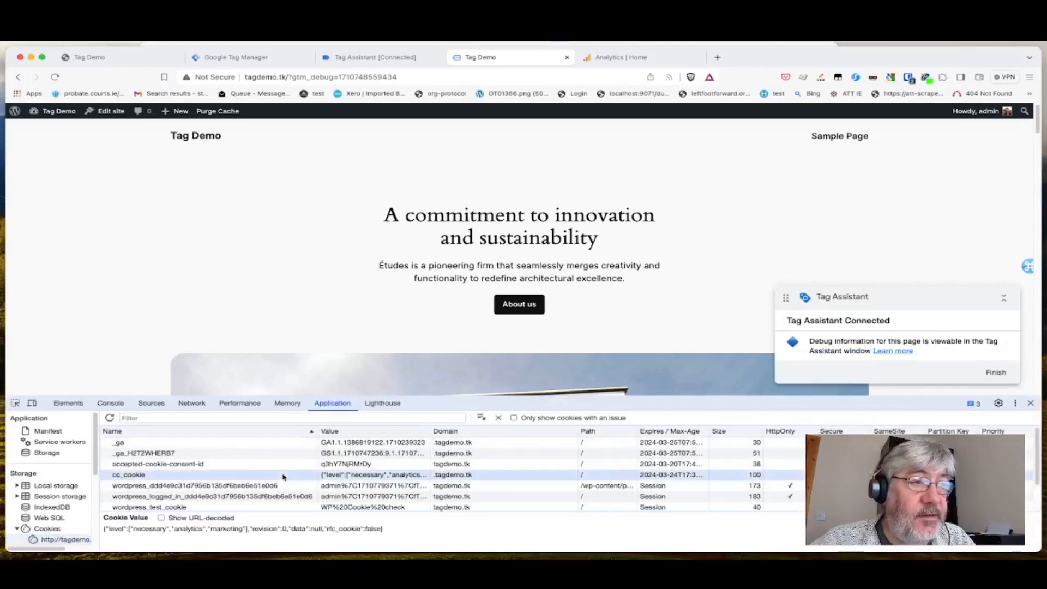
click(497, 417)
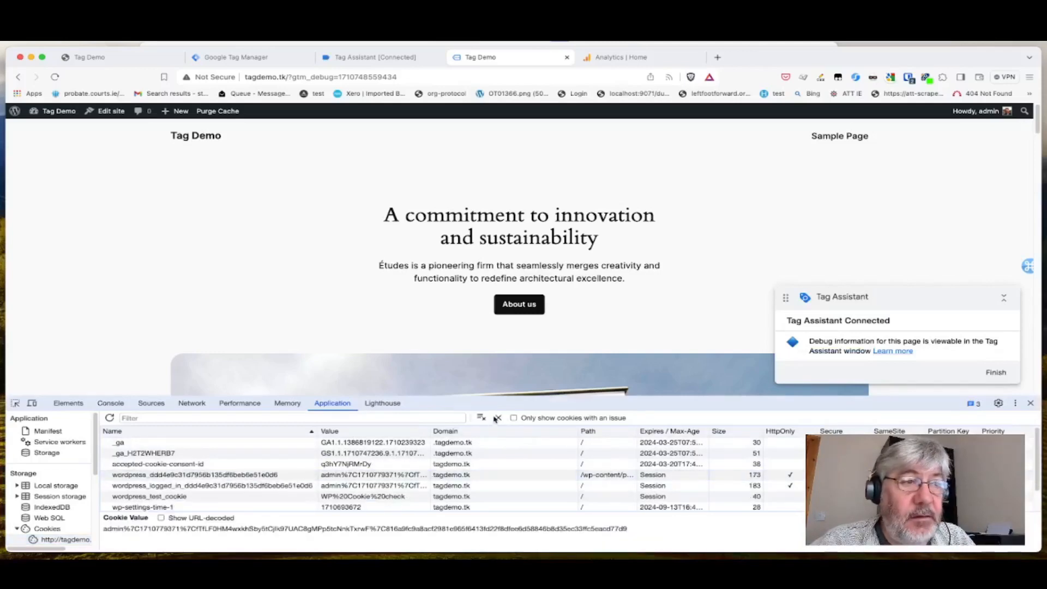
Step: Reload the Tag Demo page, reject all cookies in the consent banner, and check the stored cc_cookie value
click(55, 77)
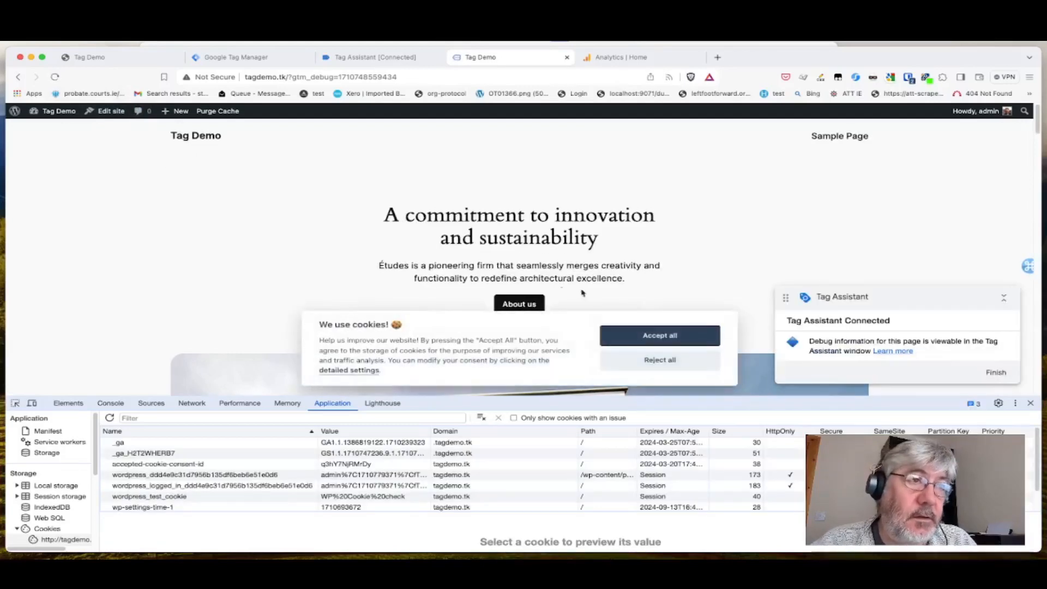
click(651, 360)
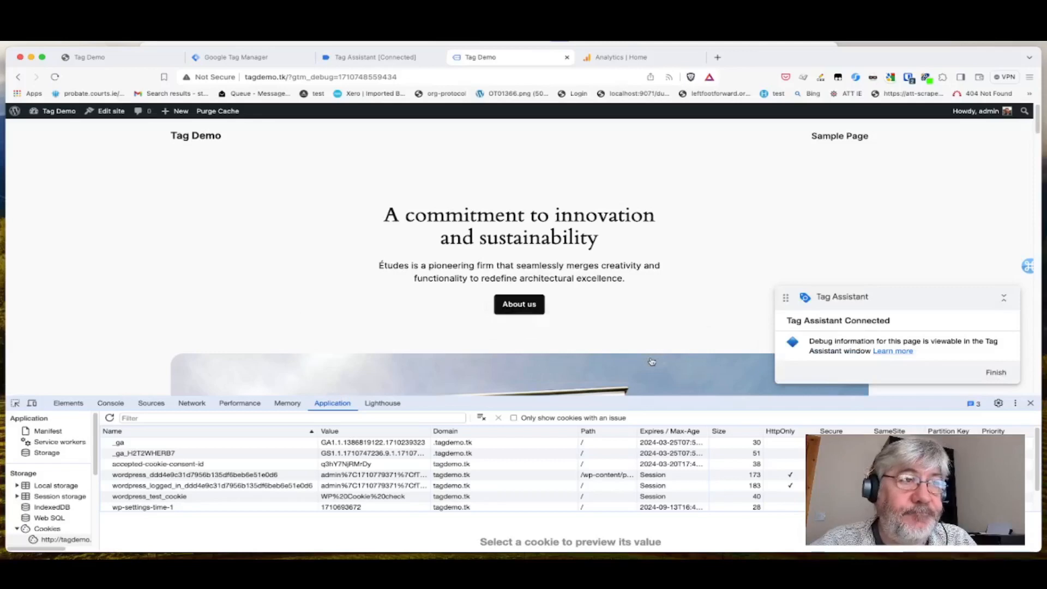
scroll(197, 464, down, 2)
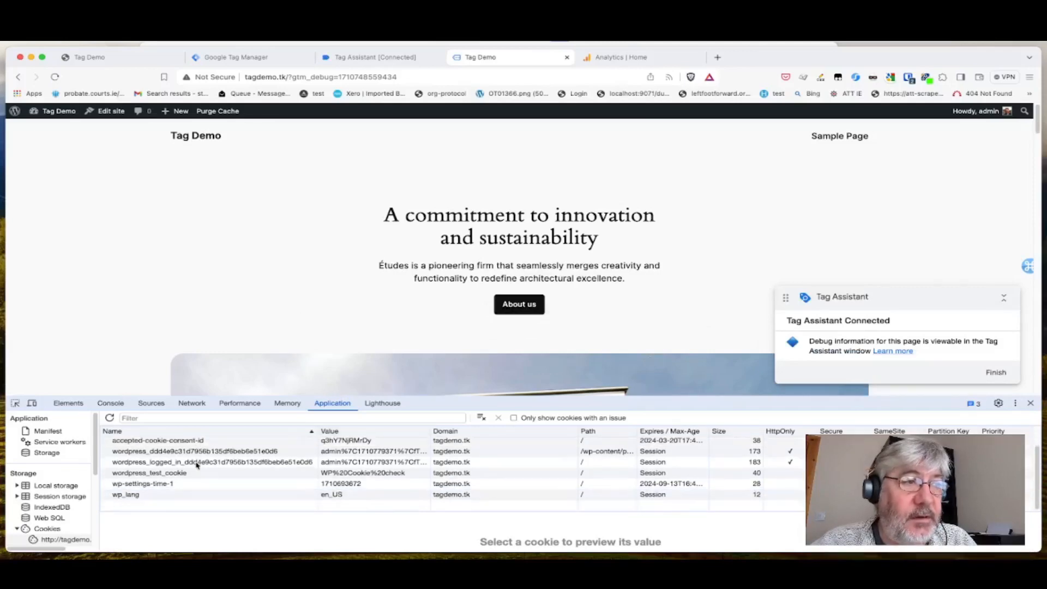
scroll(198, 464, up, 2)
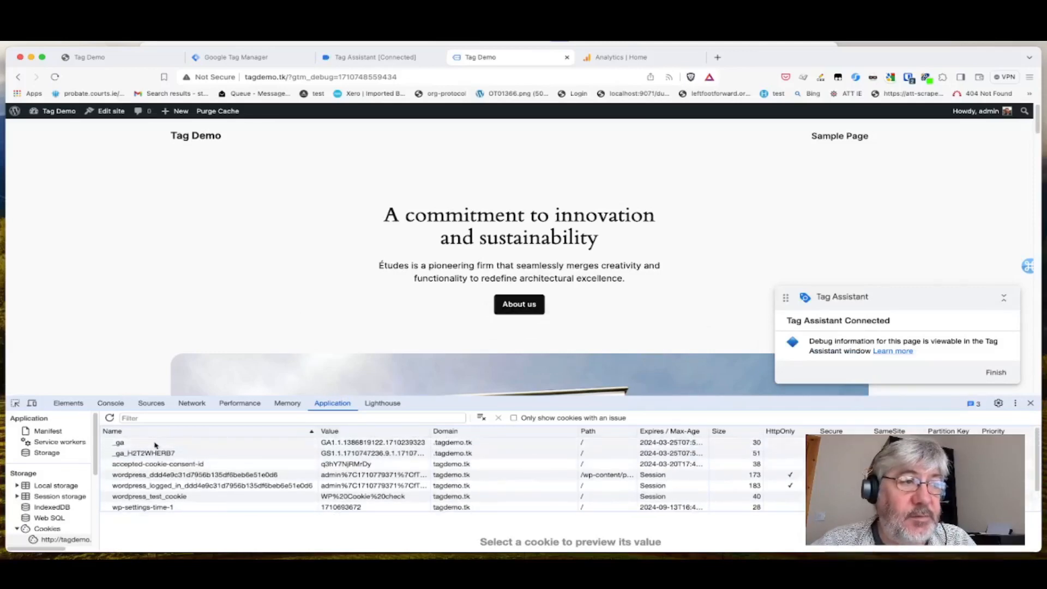
click(158, 474)
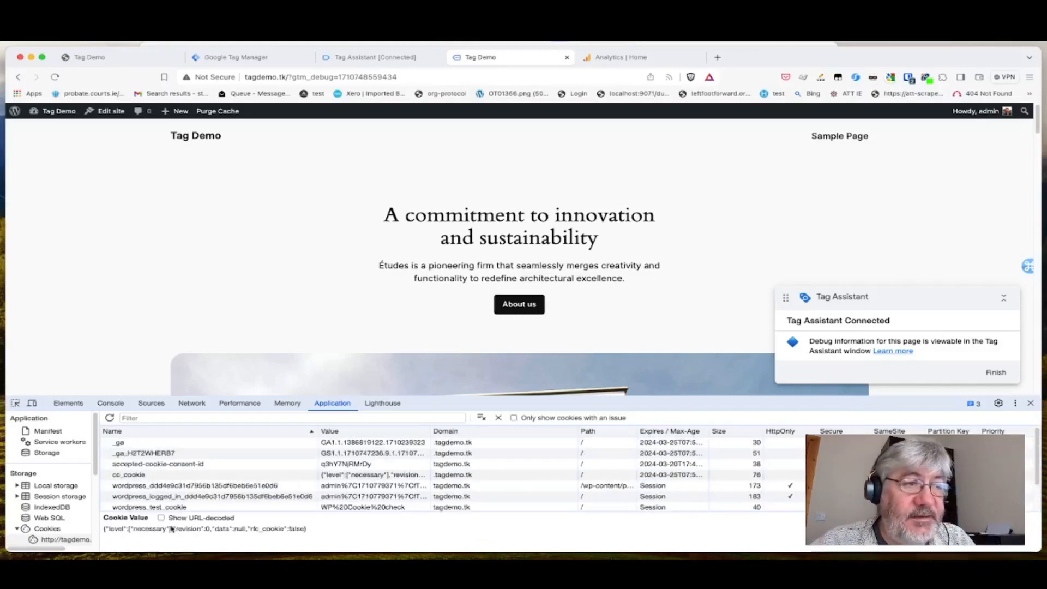
Step: Return to Tag Assistant and examine the consent variables at the newest Window Loaded event after rejecting cookies
click(369, 54)
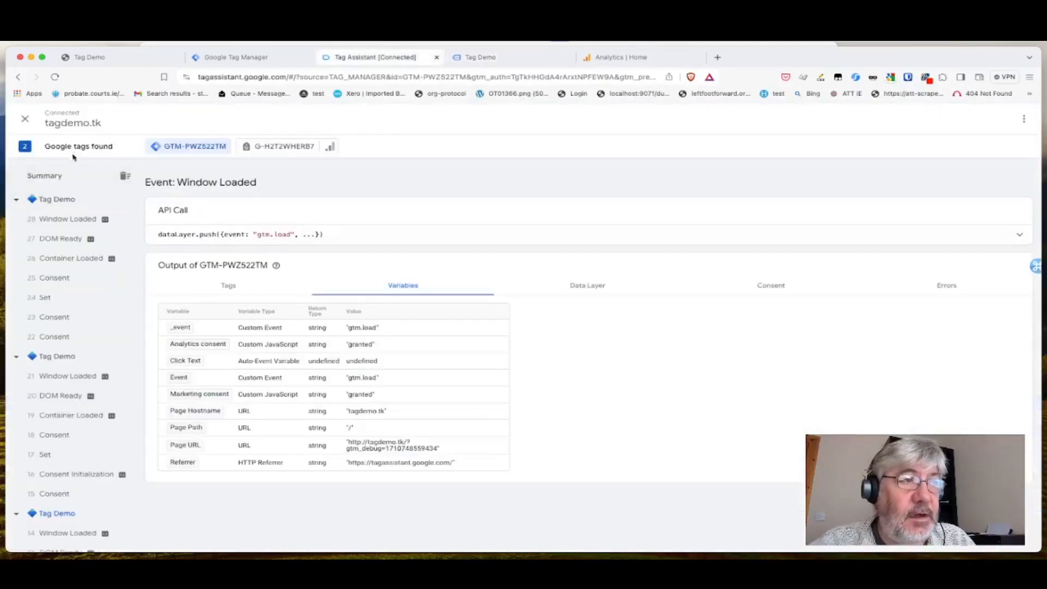
click(72, 217)
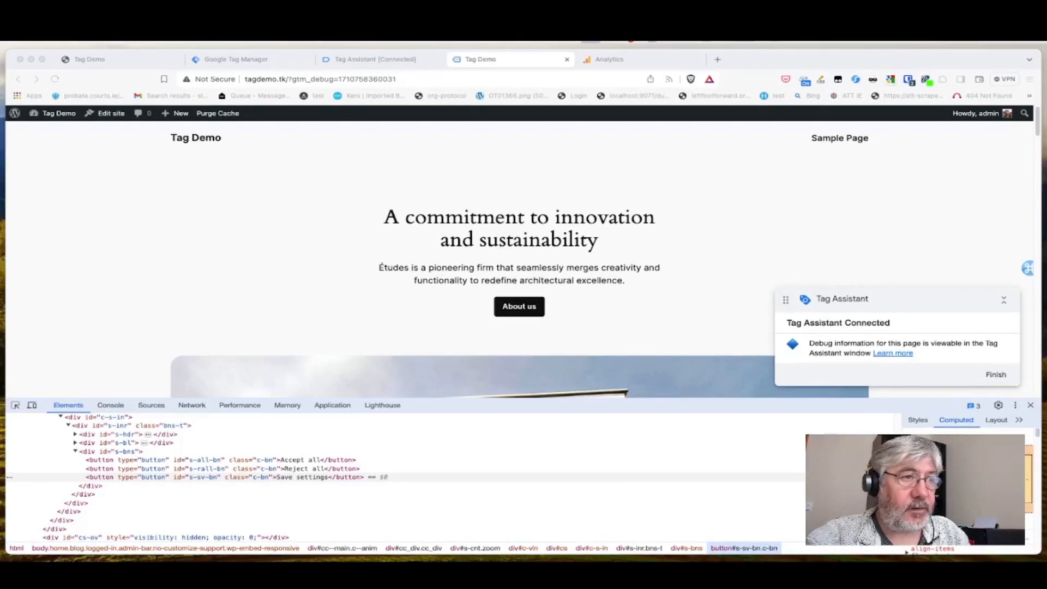
Step: Show the Tag Demo site's stored cookies in Developer Tools, view the cc_cookie value, and delete that cookie
click(340, 407)
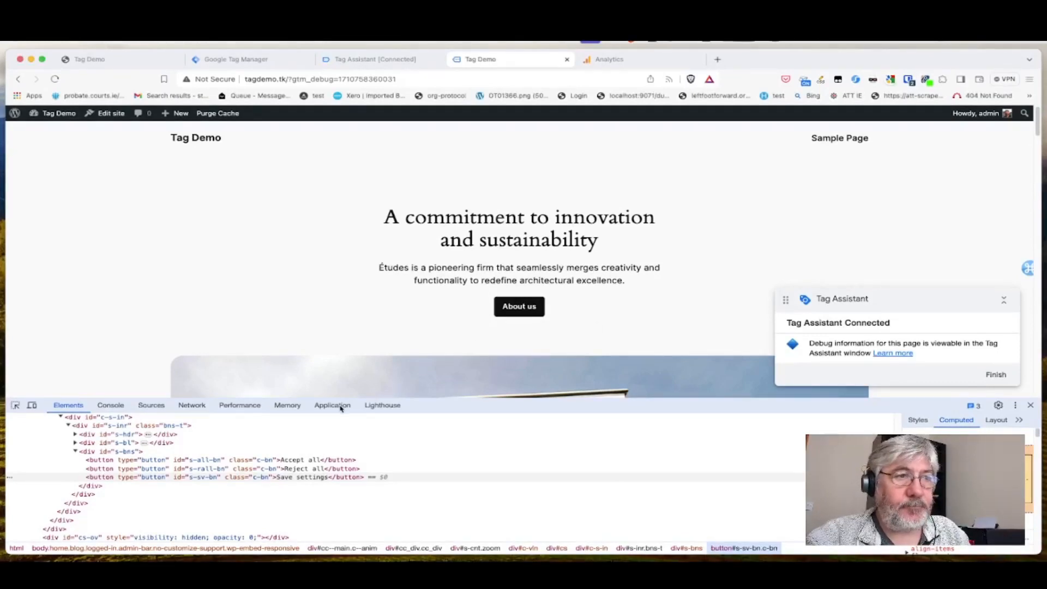
click(341, 408)
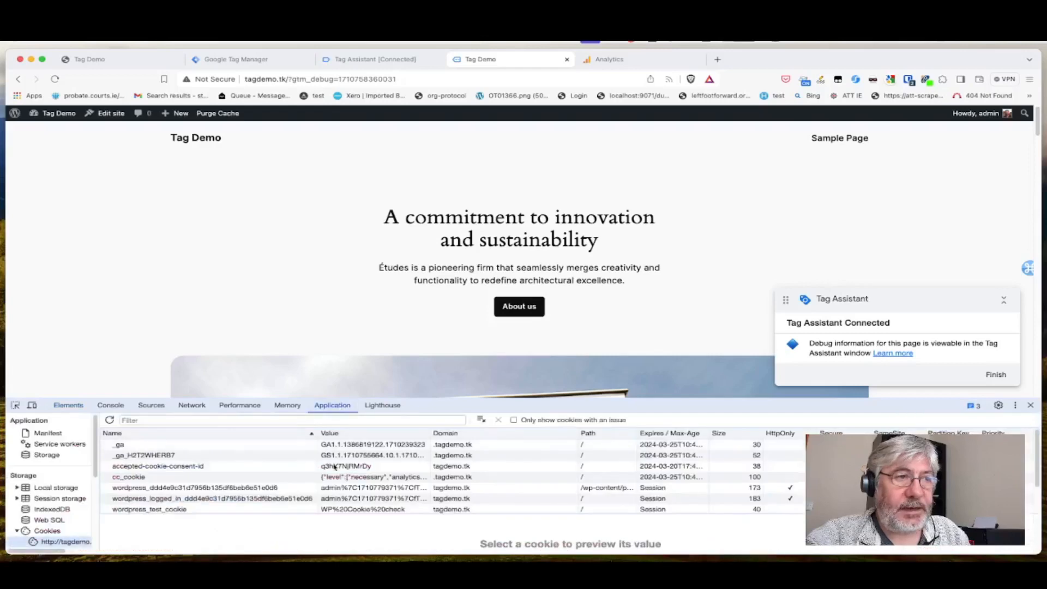
click(370, 480)
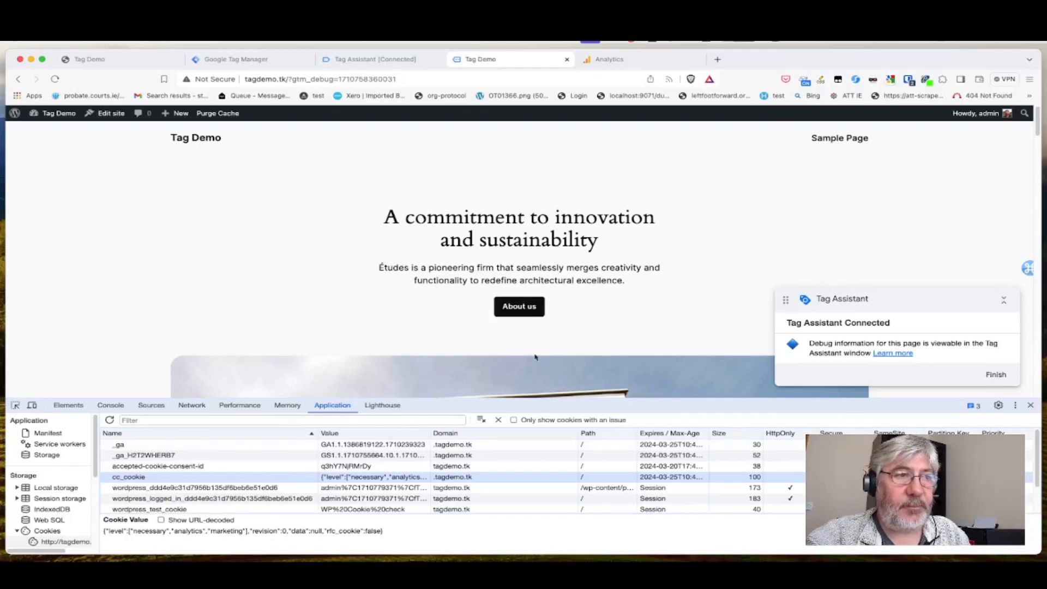
click(498, 419)
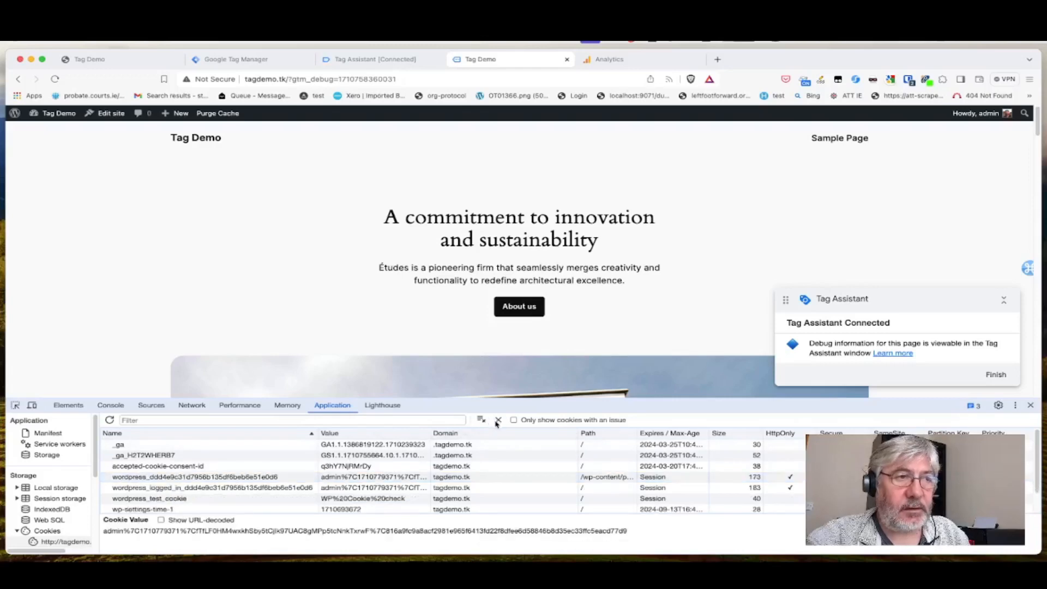
Step: Reload the Tag Demo page and view its detailed cookie settings, switching Performance and Analytics cookies on and off again
click(54, 79)
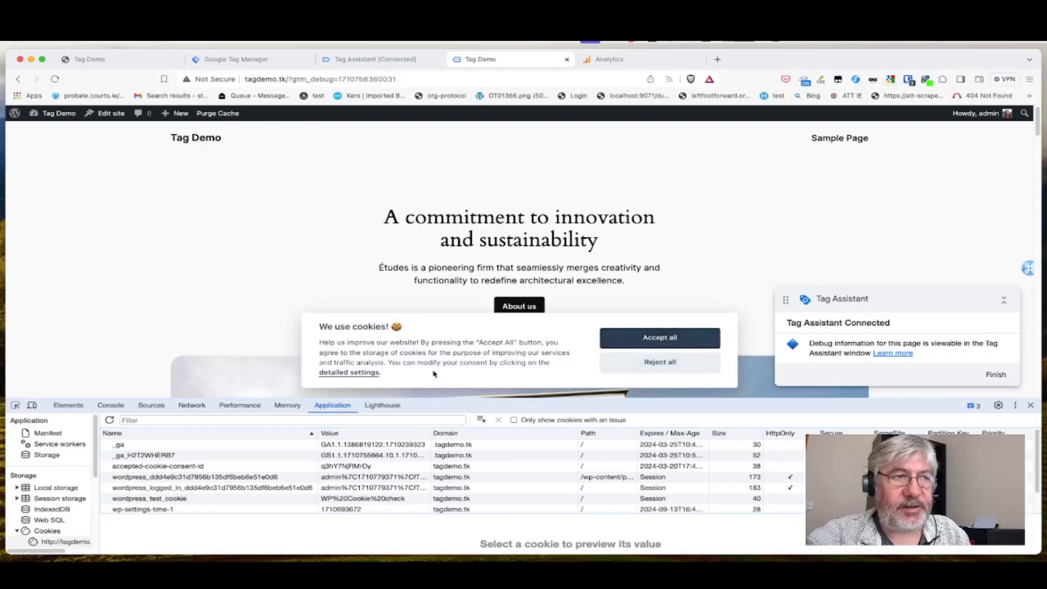
click(352, 373)
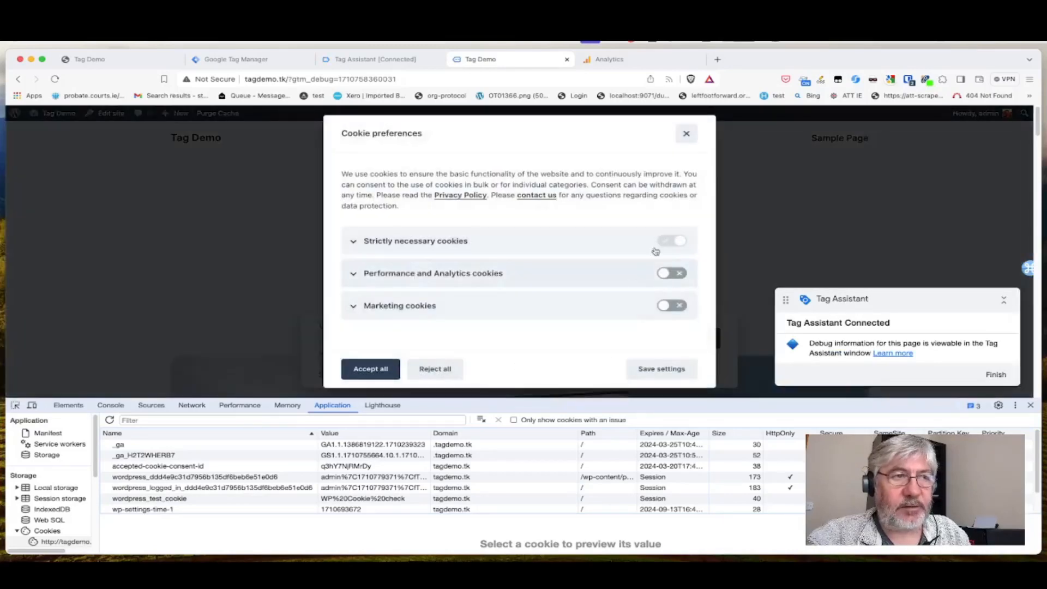
click(676, 275)
click(678, 275)
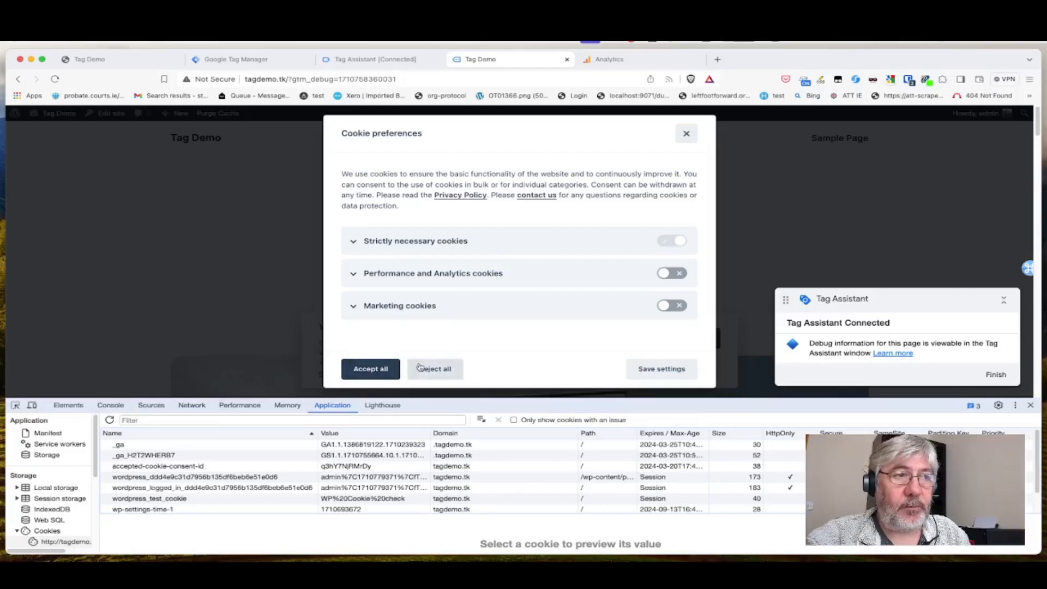
Step: Inspect the Accept all button of the Cookie preferences dialog in the page's HTML
click(157, 411)
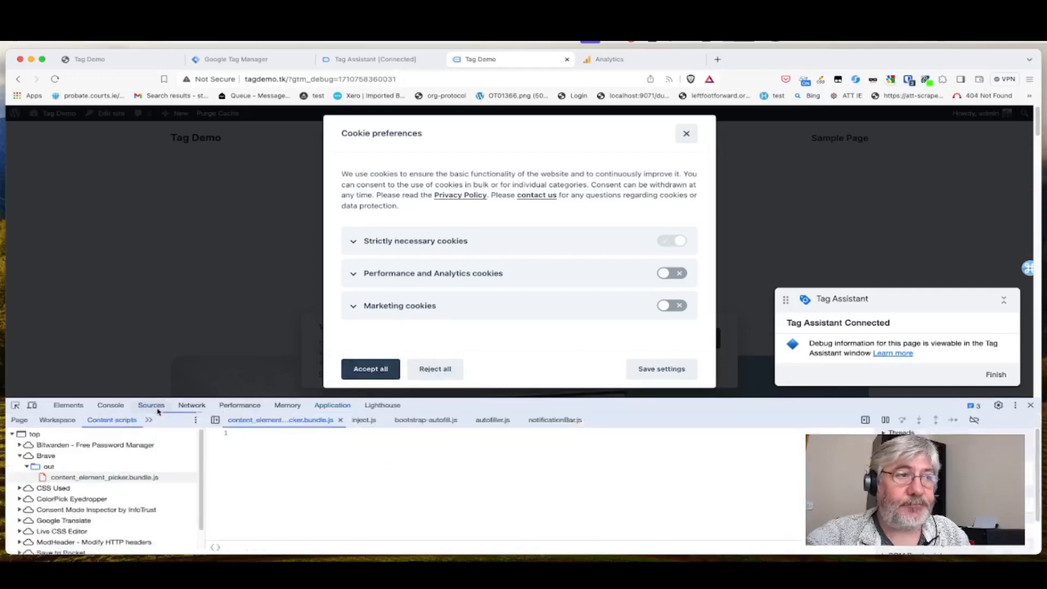
click(68, 405)
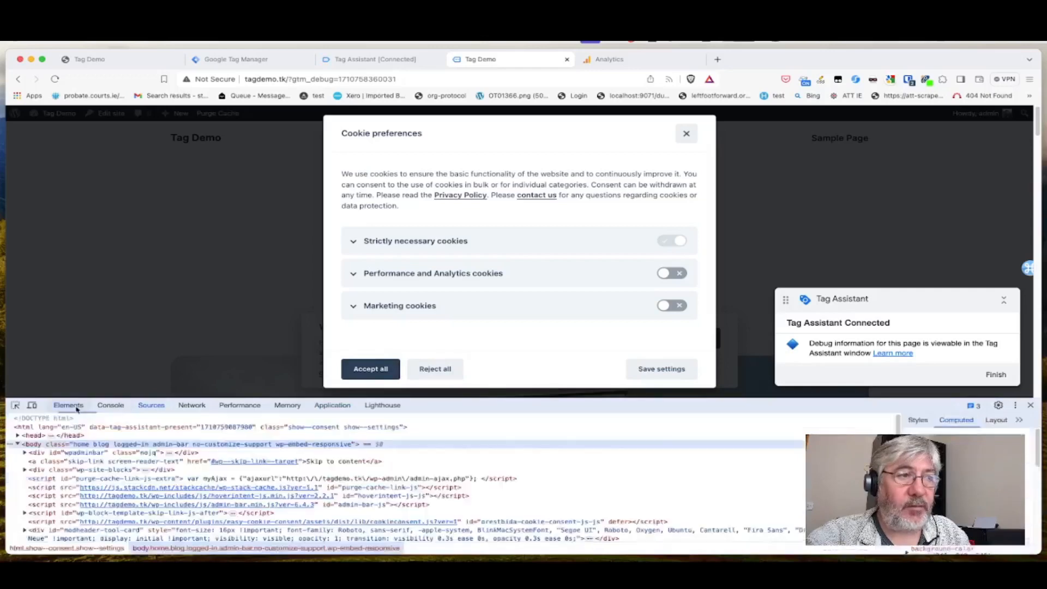
right_click(381, 382)
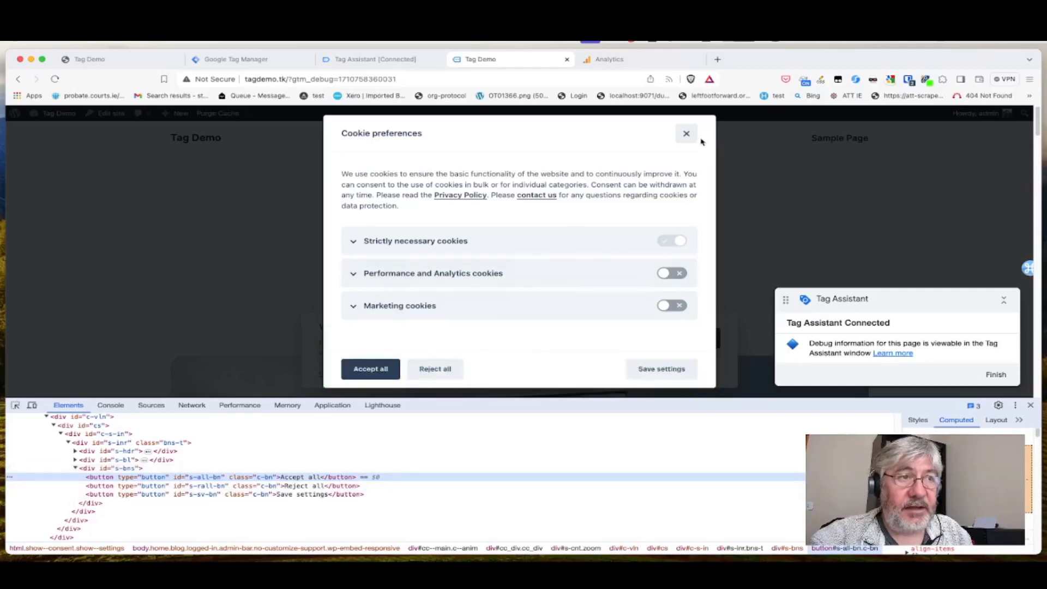
Step: Close the cookie preferences and inspect the HTML of the consent banner's Accept all button
click(687, 135)
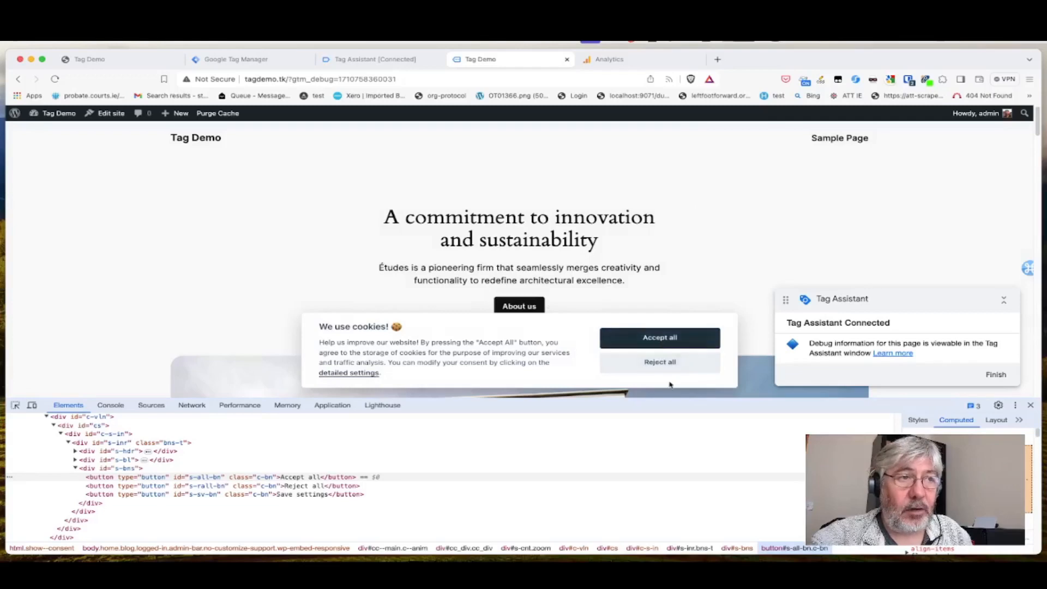
right_click(662, 448)
click(695, 492)
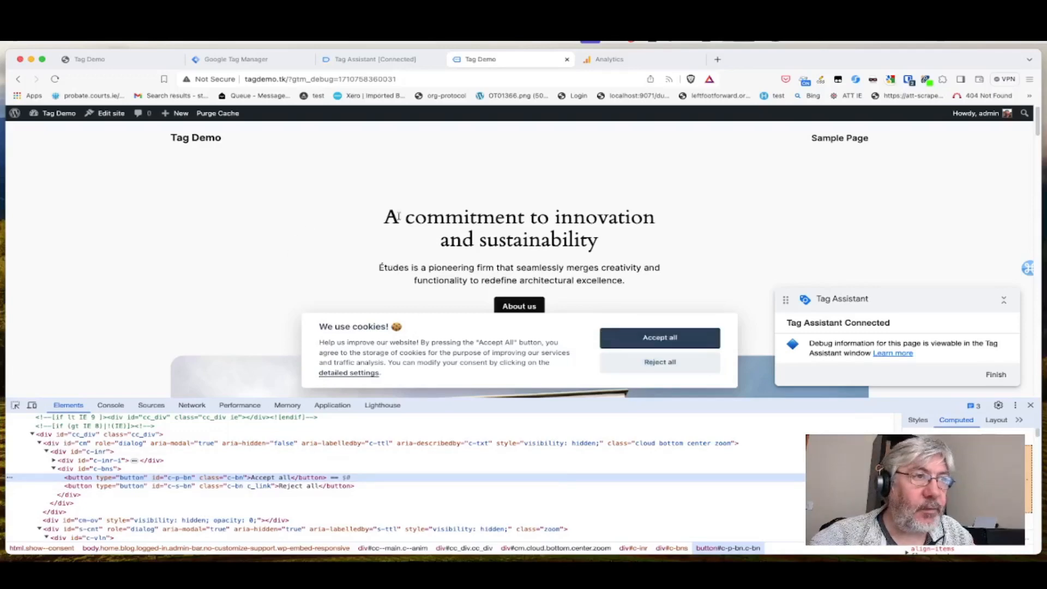
Step: Switch to Google Tag Manager and review the Update consent tag's command, consent settings and other settings
click(251, 61)
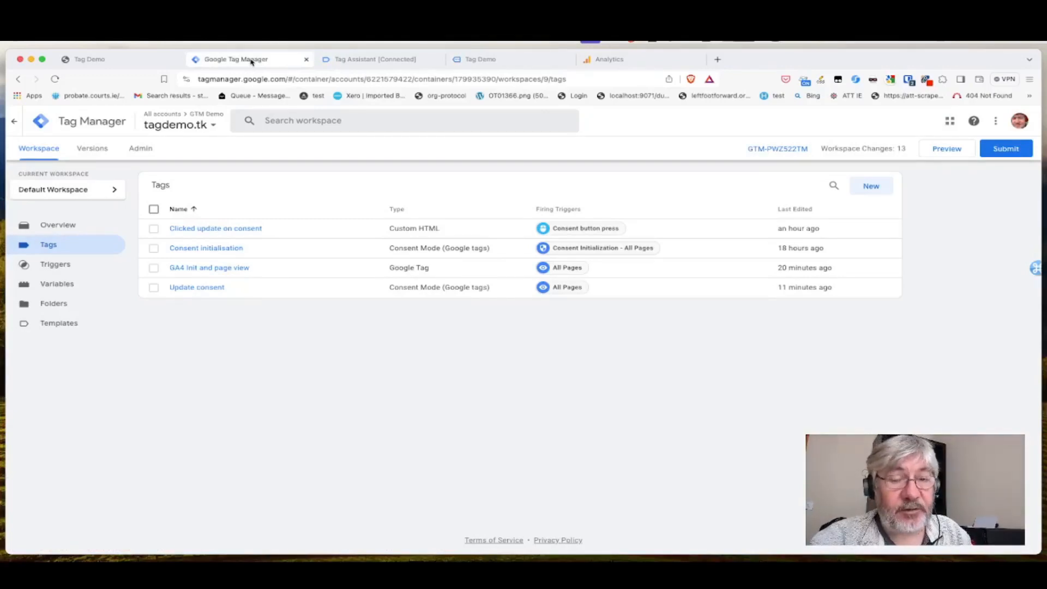
click(197, 293)
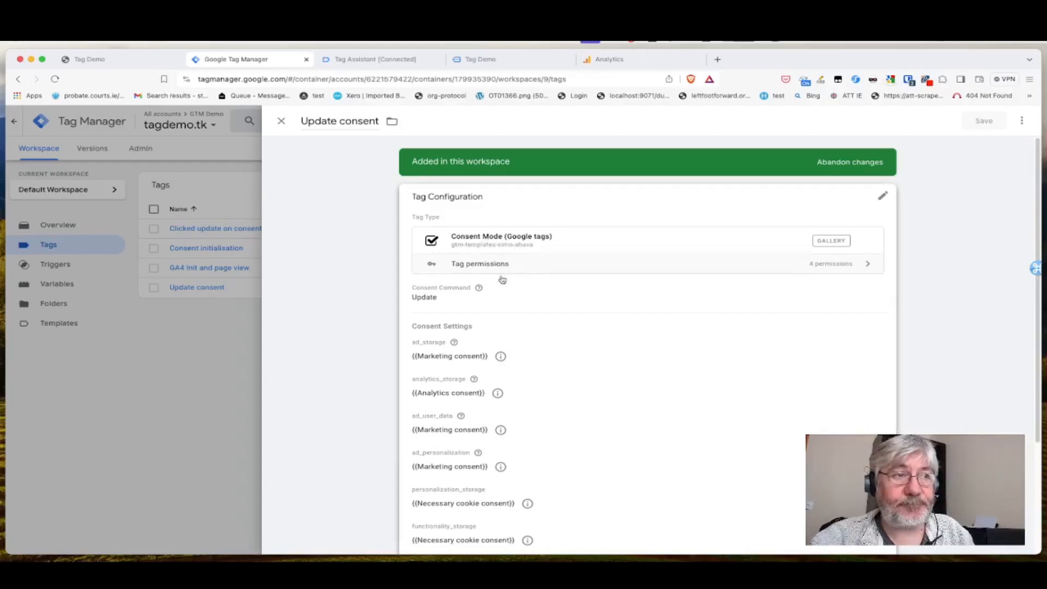
click(434, 298)
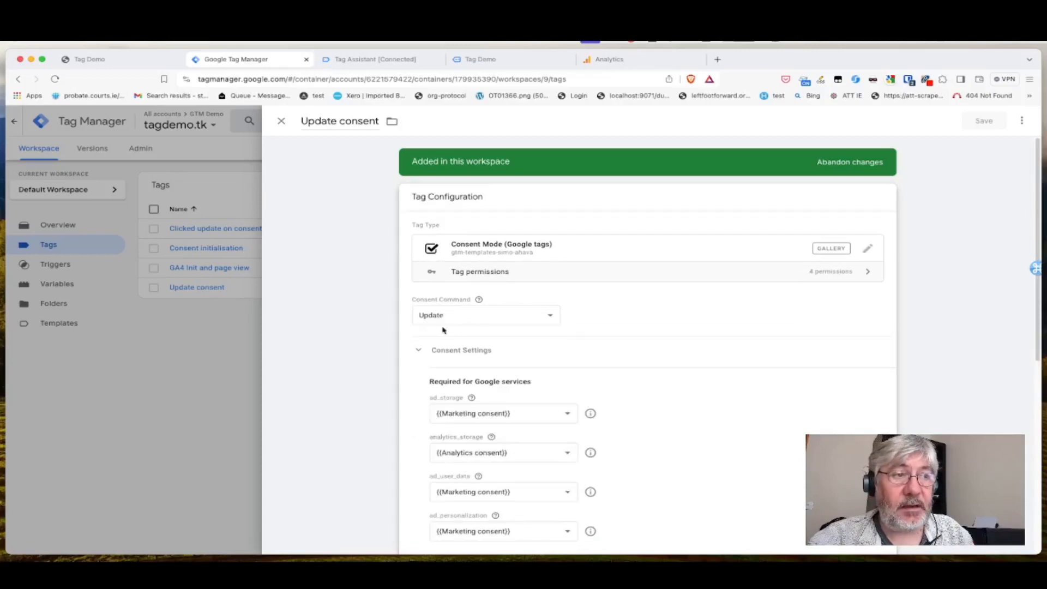
scroll(606, 354, down, 3)
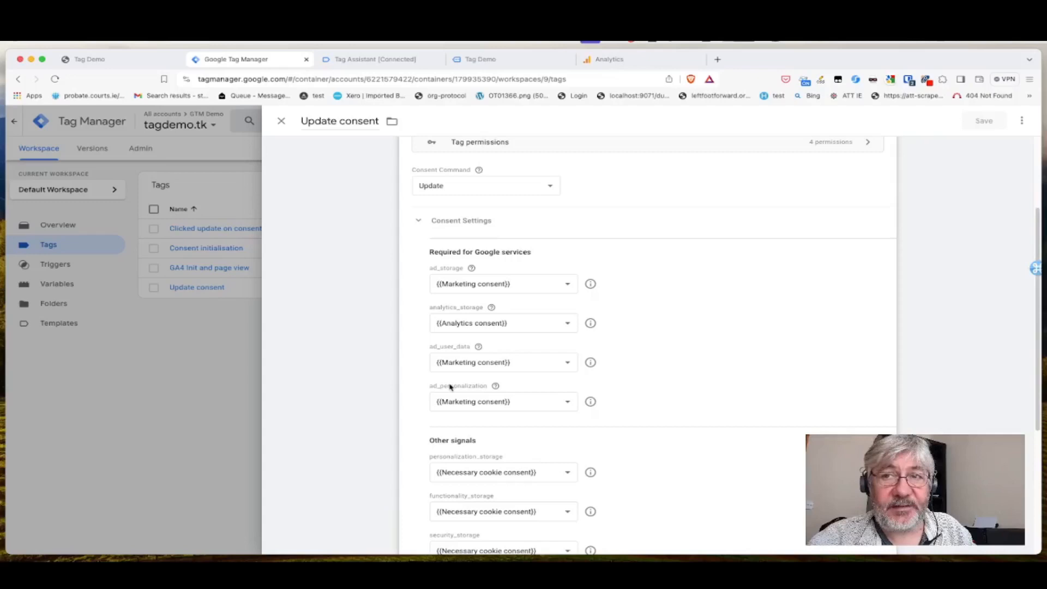
scroll(450, 387, down, 4)
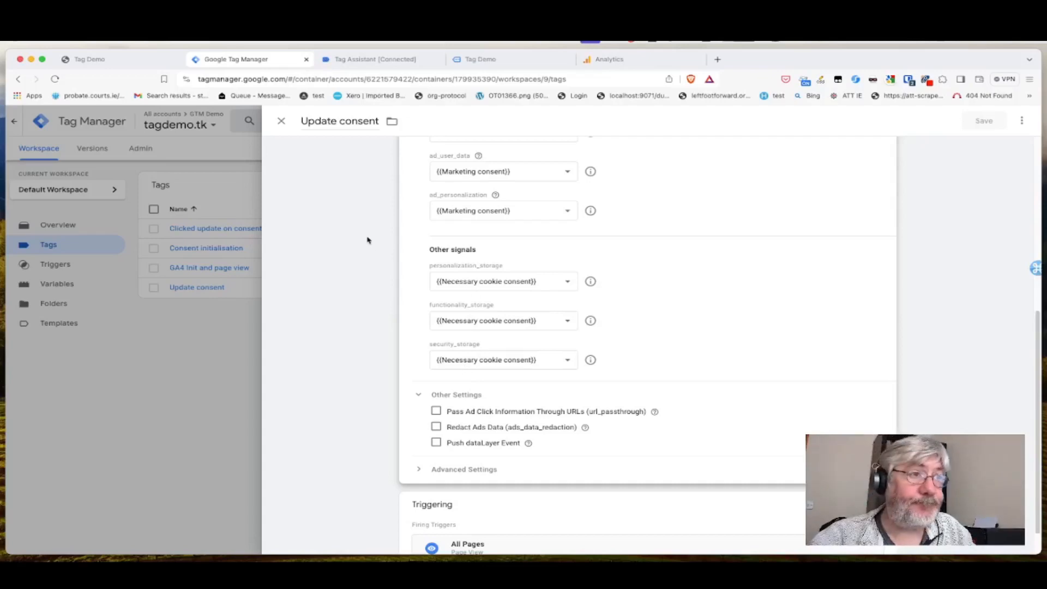
scroll(367, 236, up, 6)
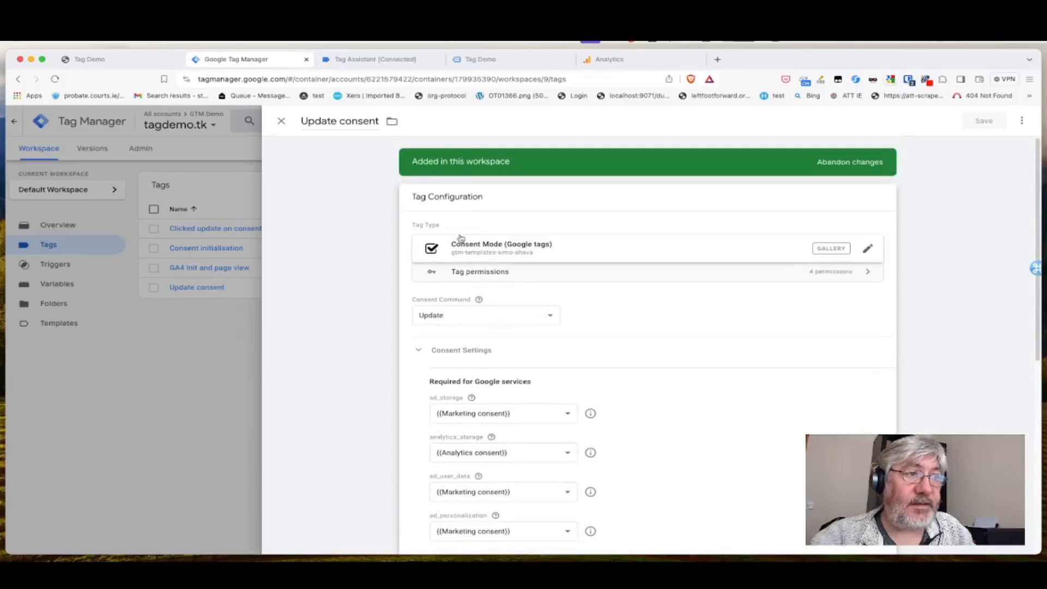
scroll(458, 238, down, 6)
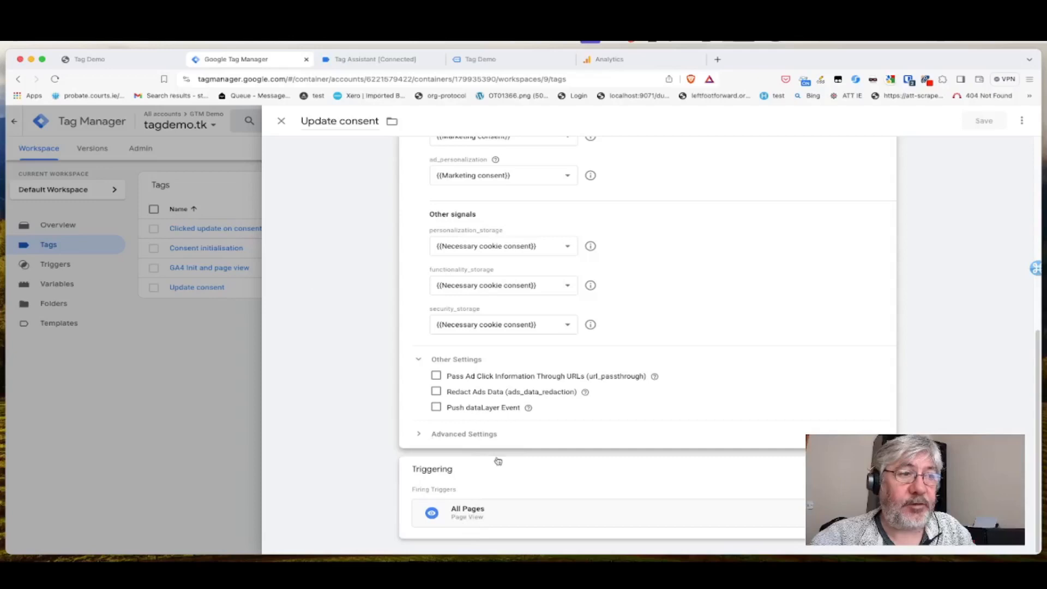
Step: View the triggers available for the Update consent tag and leave the tag without making changes
click(517, 502)
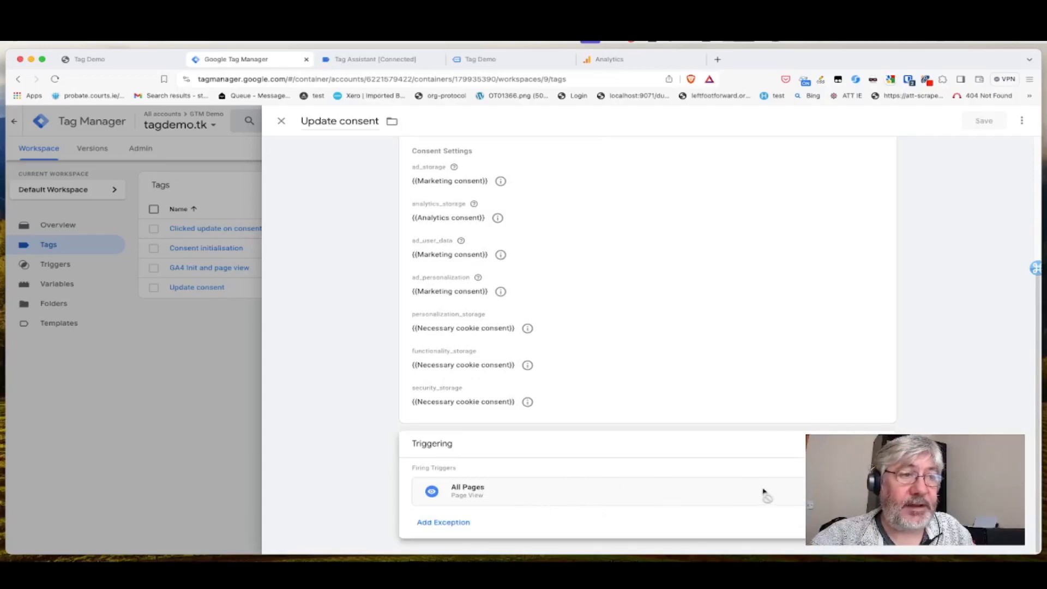
click(874, 520)
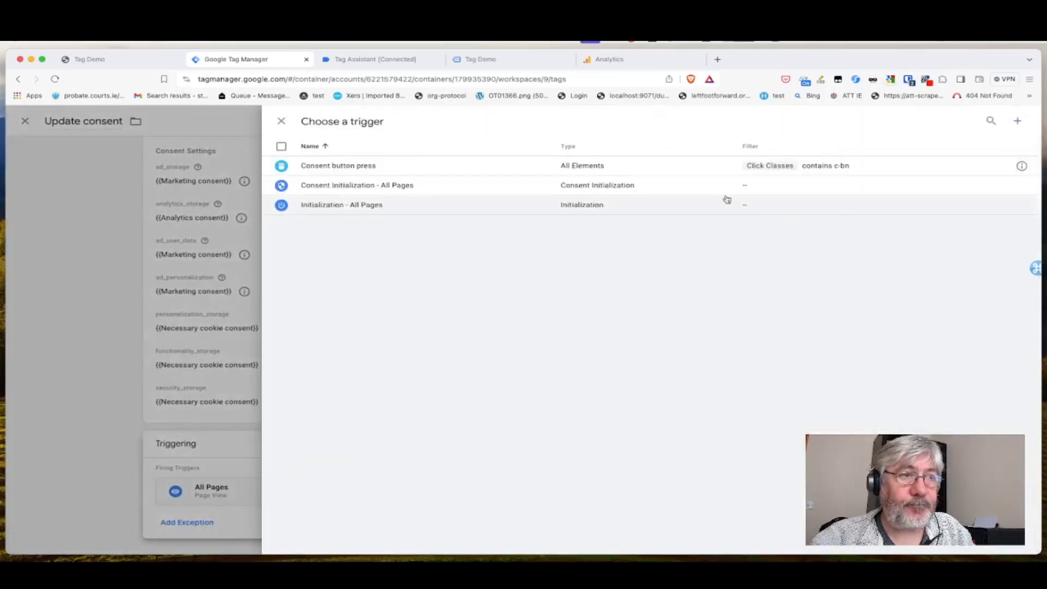
click(281, 121)
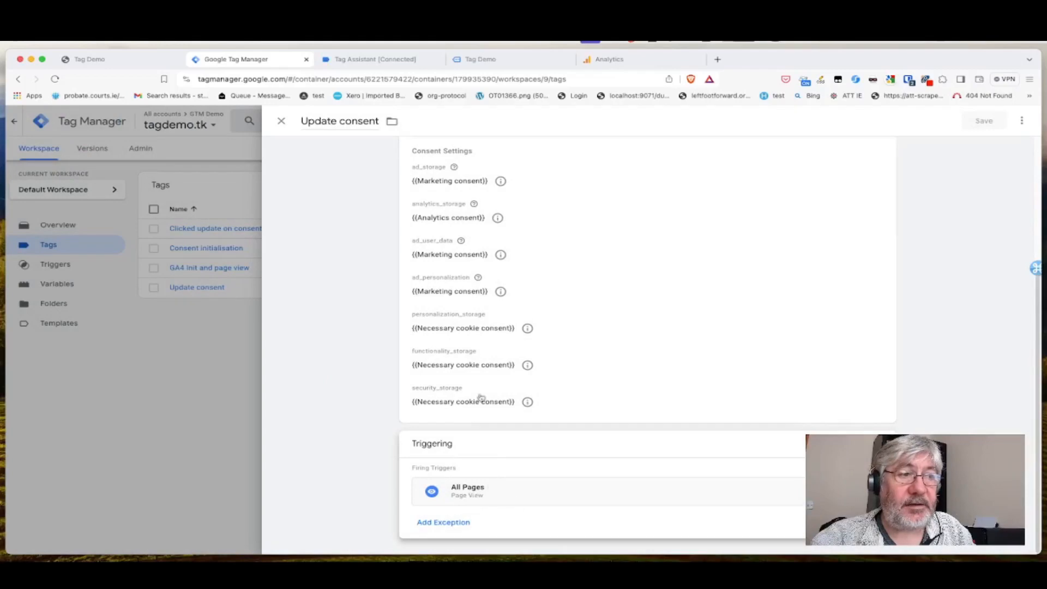
click(282, 121)
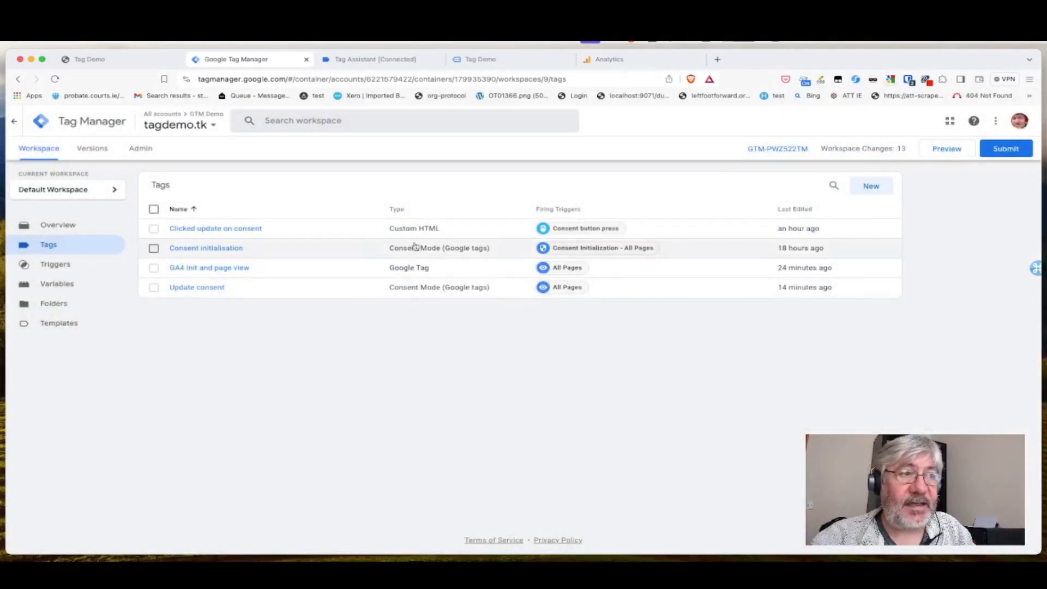
Step: Preview the tagdemo.tk container again and accept all cookies in the Tag Demo consent banner
click(957, 151)
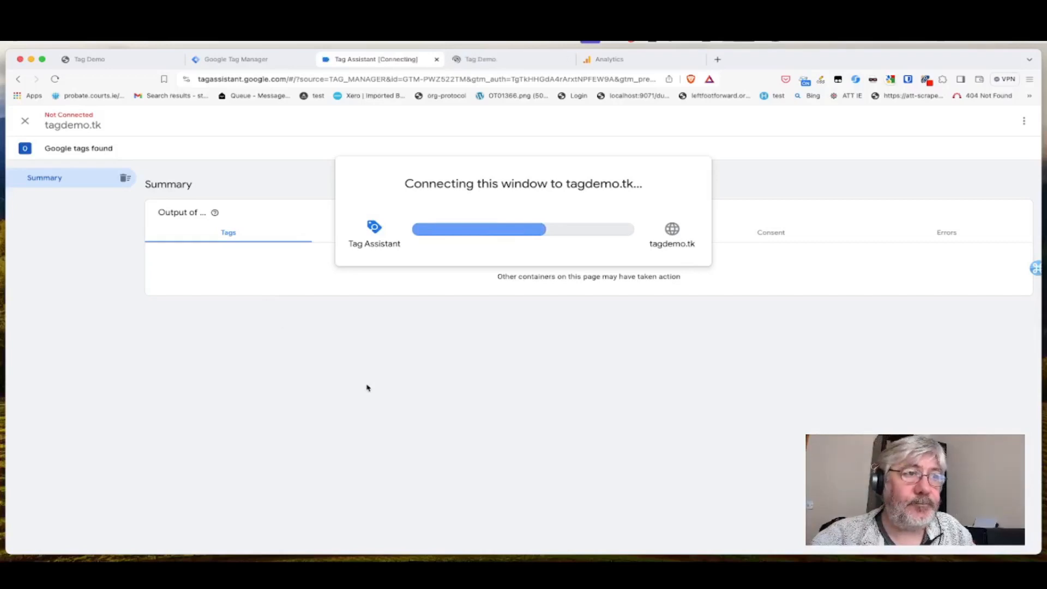
click(524, 62)
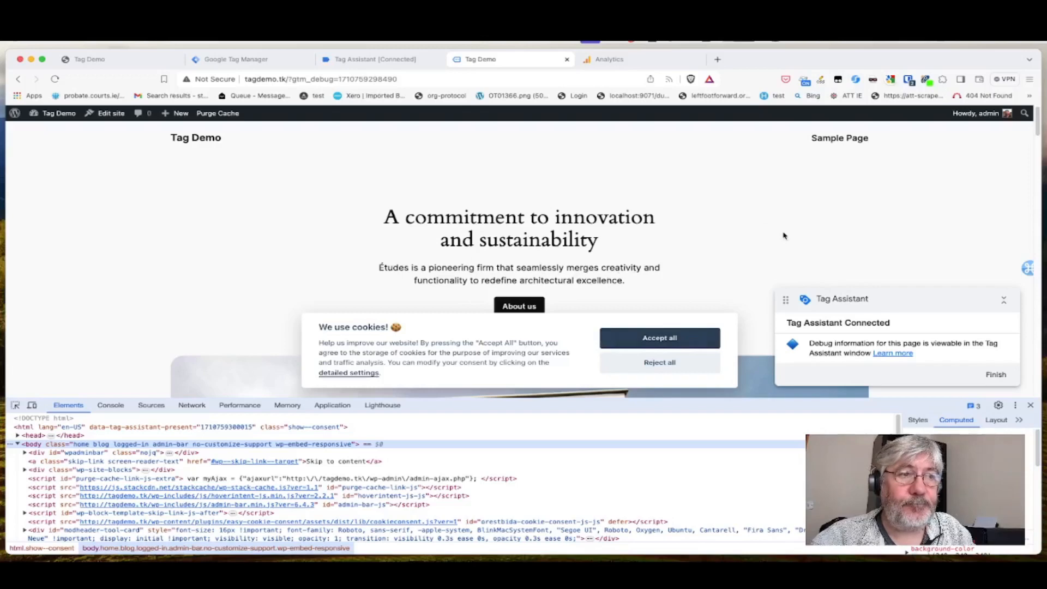
click(668, 338)
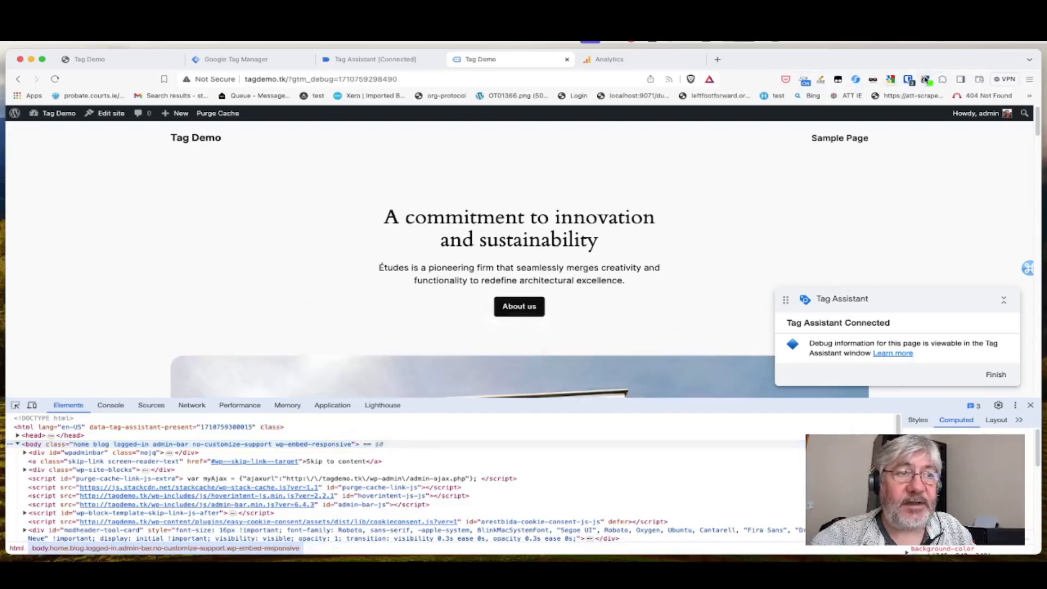
Step: Check the consent signals in the InfoTrust consent mode inspector, both before and after reloading the Tag Demo page
click(925, 79)
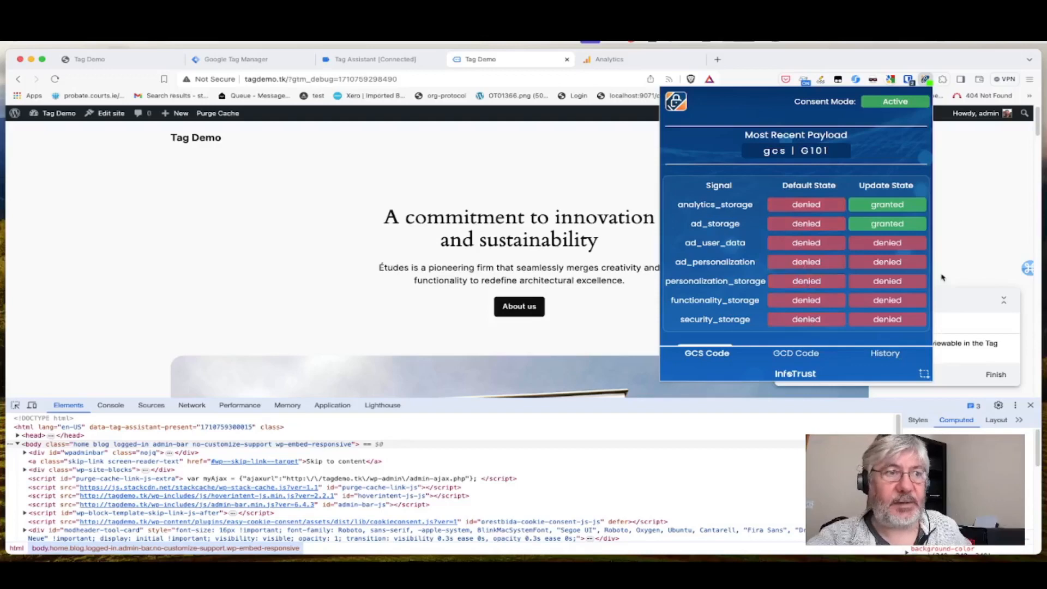
click(985, 185)
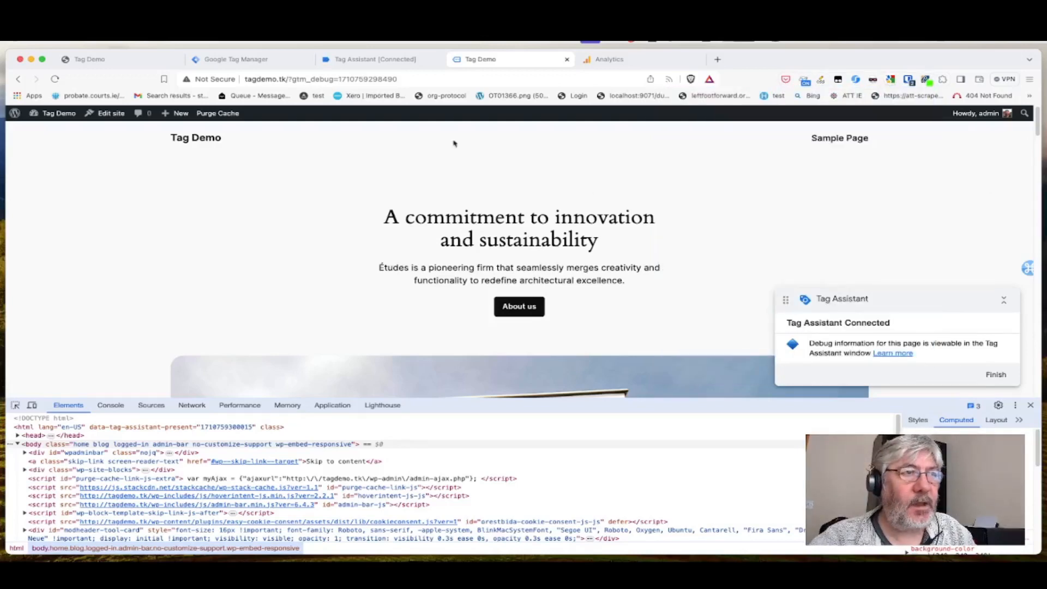
click(55, 79)
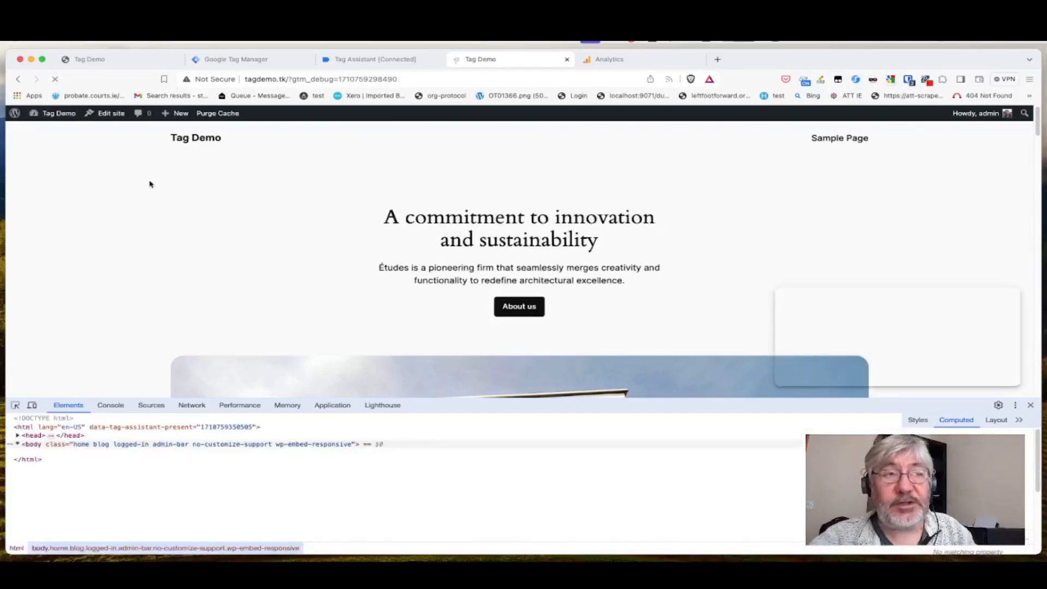
click(927, 82)
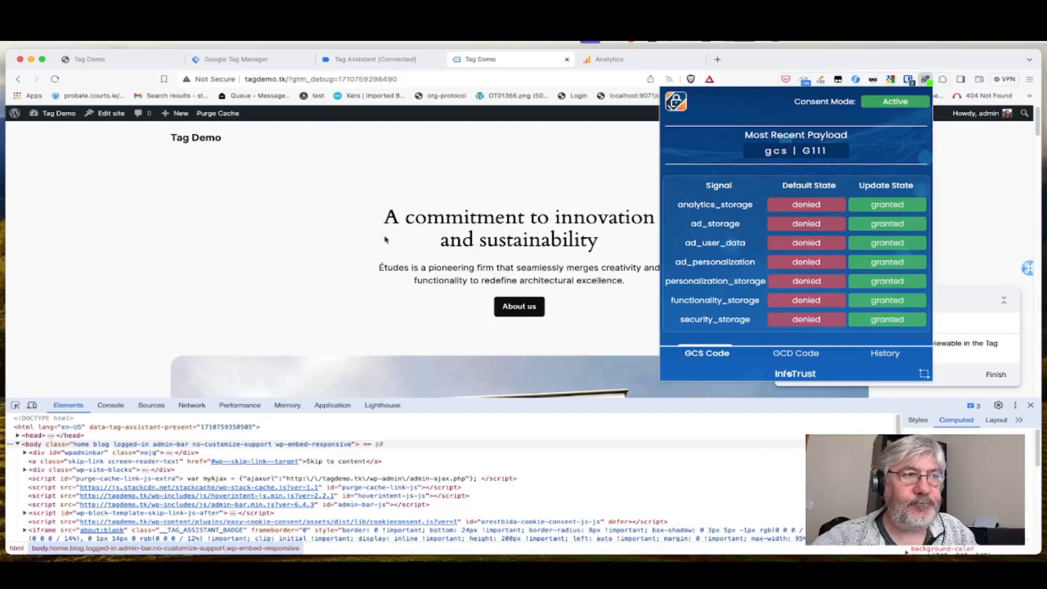
click(355, 236)
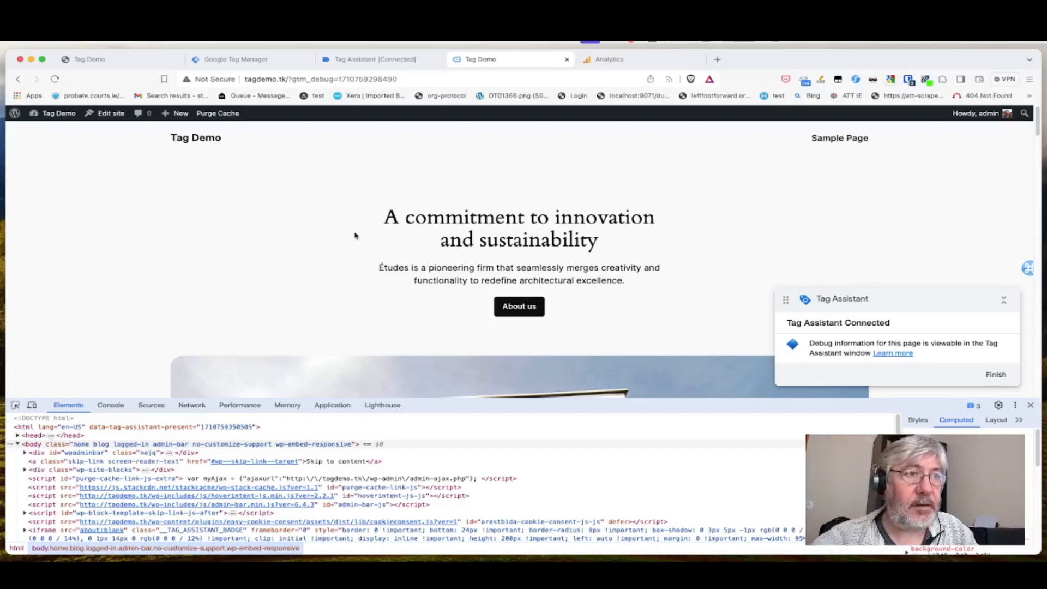
Step: Show the Tag Demo site's stored cookies, view the cc_cookie value saved after accepting, and delete that cookie
click(331, 406)
click(190, 478)
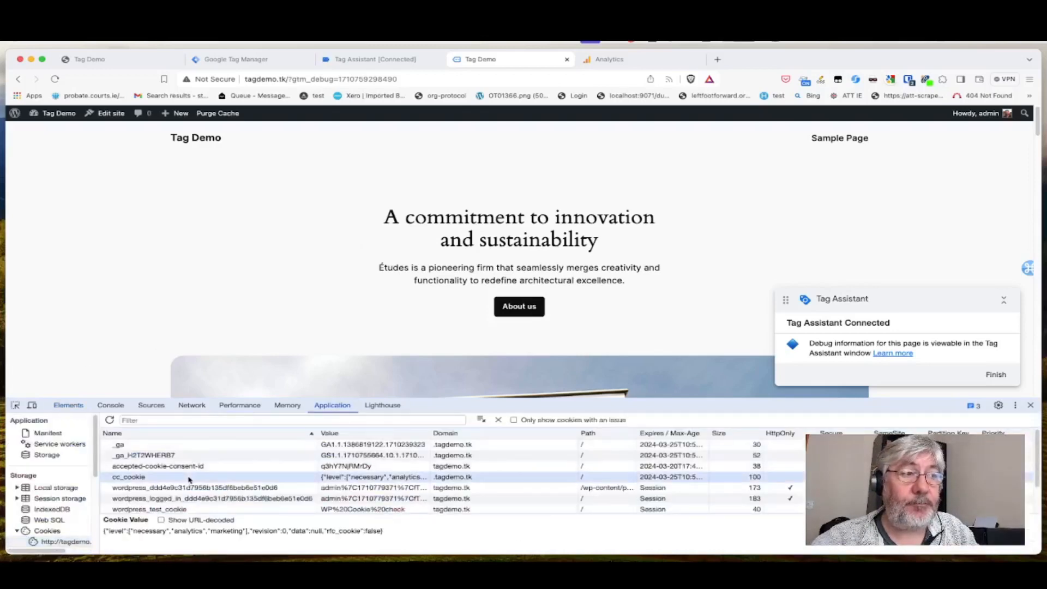
click(497, 420)
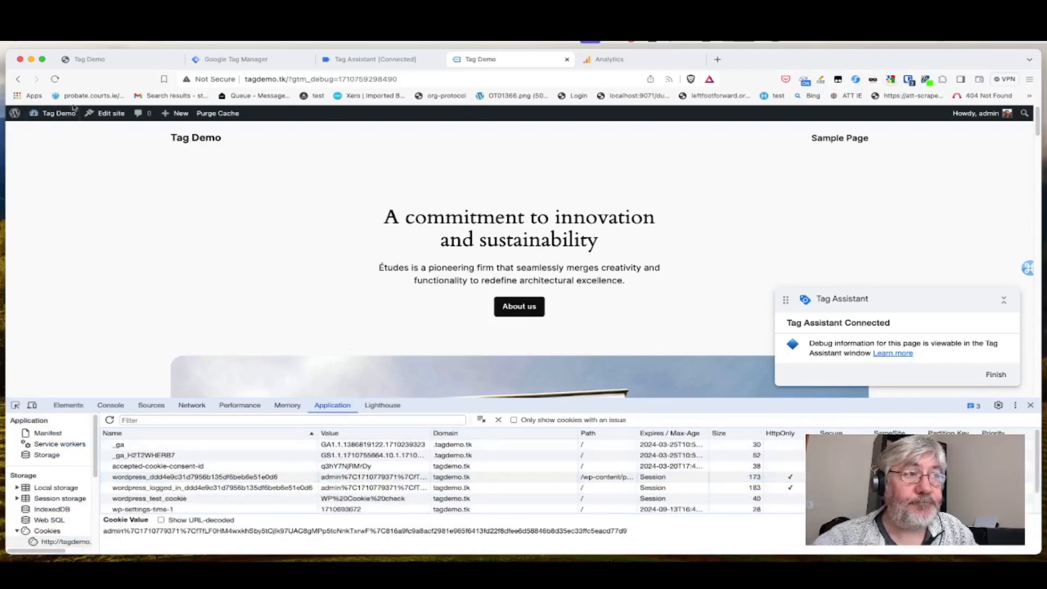
Step: Reload the Tag Demo page without cc_cookie and check the default and updated consent signals in the inspector
click(55, 79)
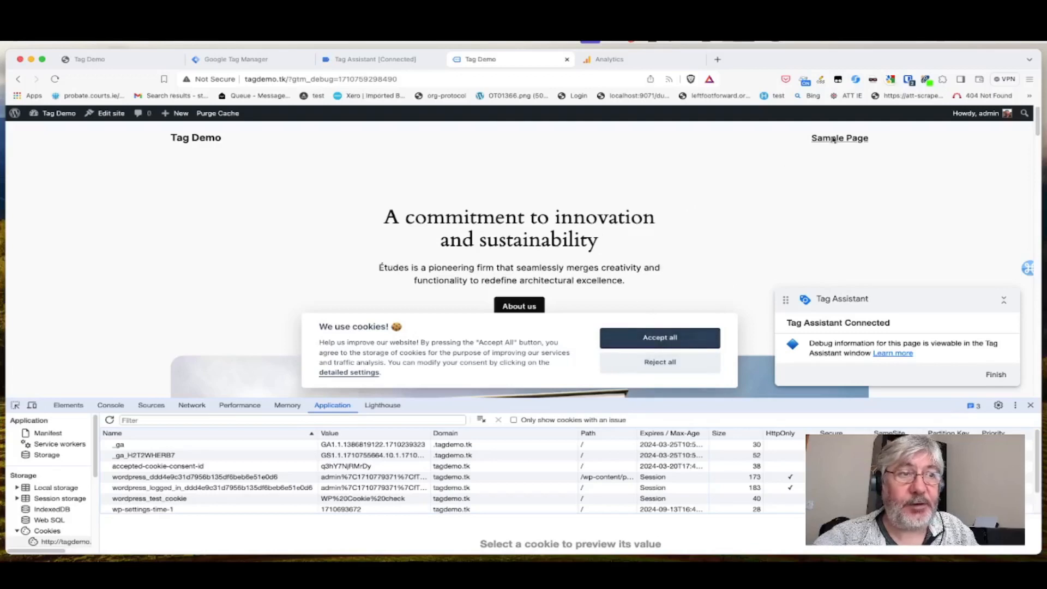
click(927, 81)
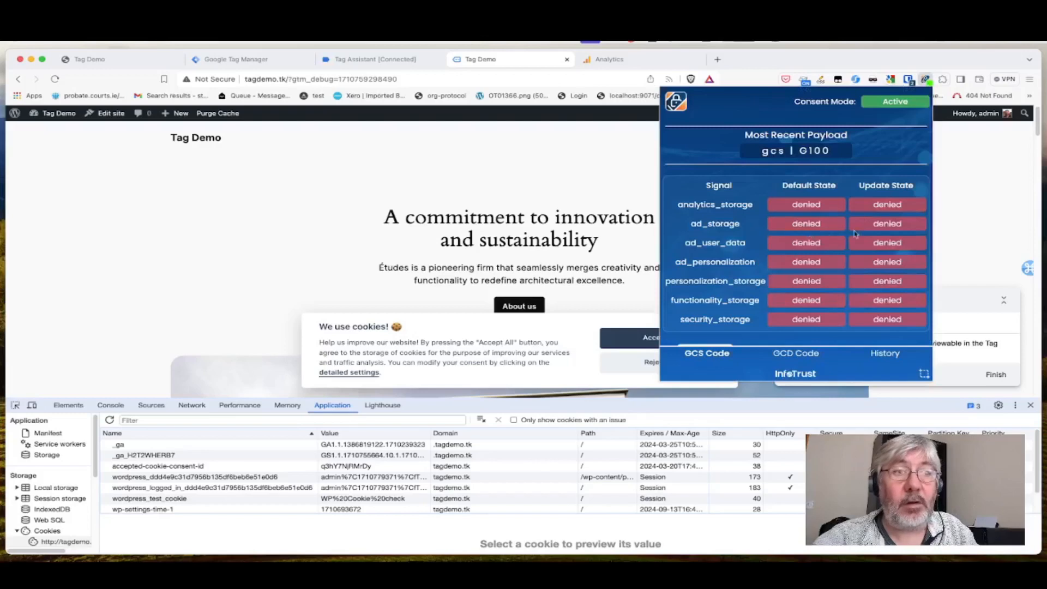
click(955, 206)
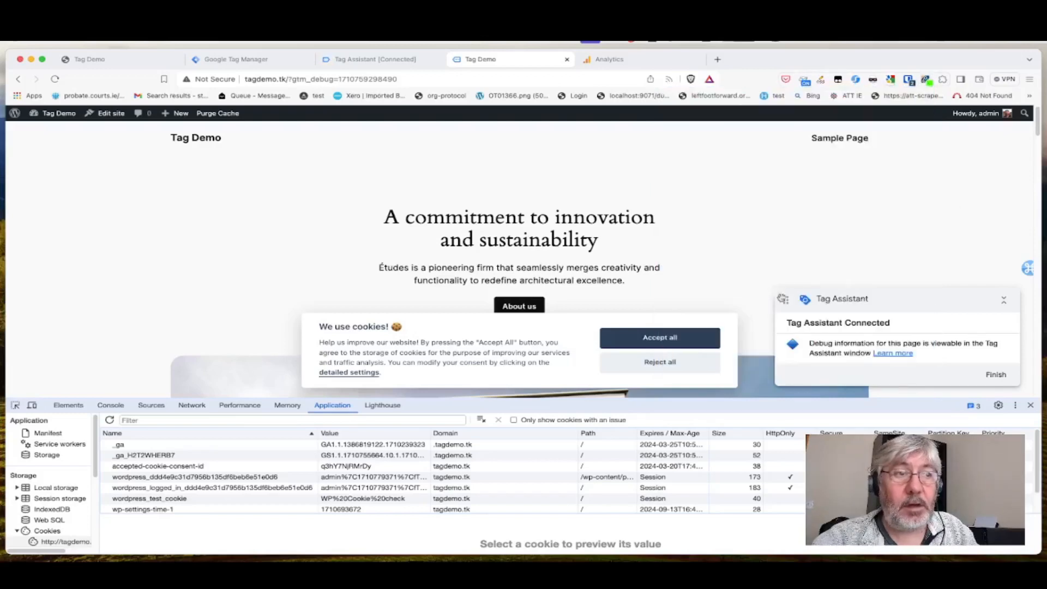
Step: Reject all cookies in the consent banner and delete the cc_cookie this stores
click(675, 363)
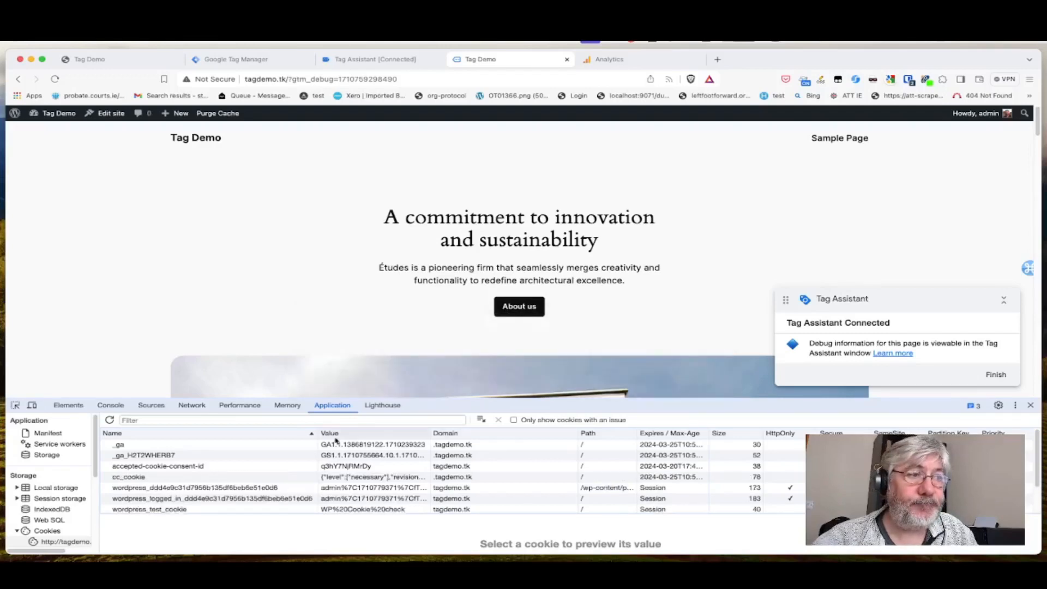
click(331, 477)
key(BackSpace)
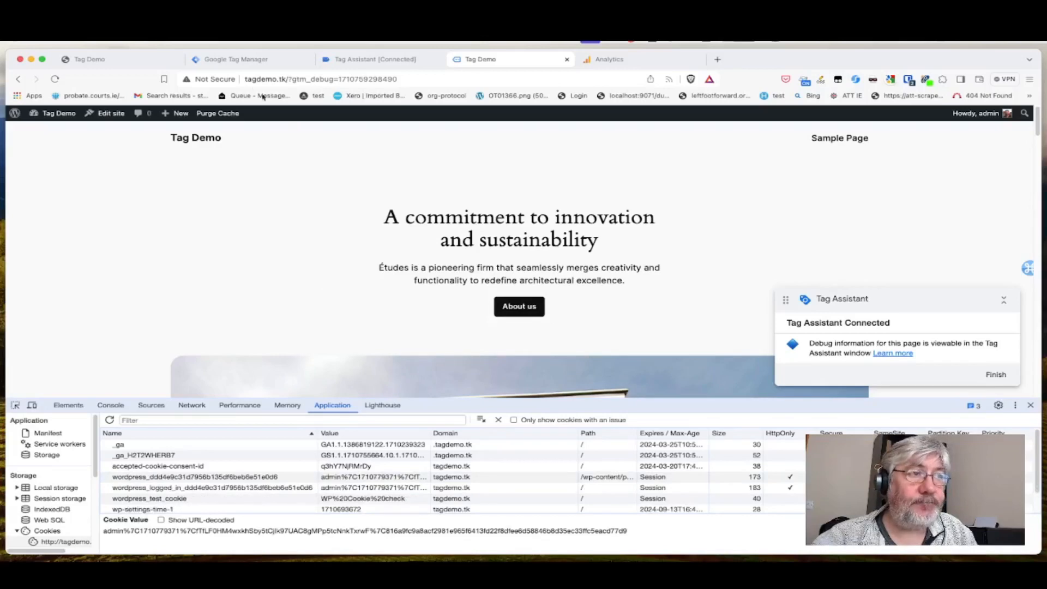
Step: Switch to Google Tag Manager and view the configuration of the Consent button press trigger
click(243, 64)
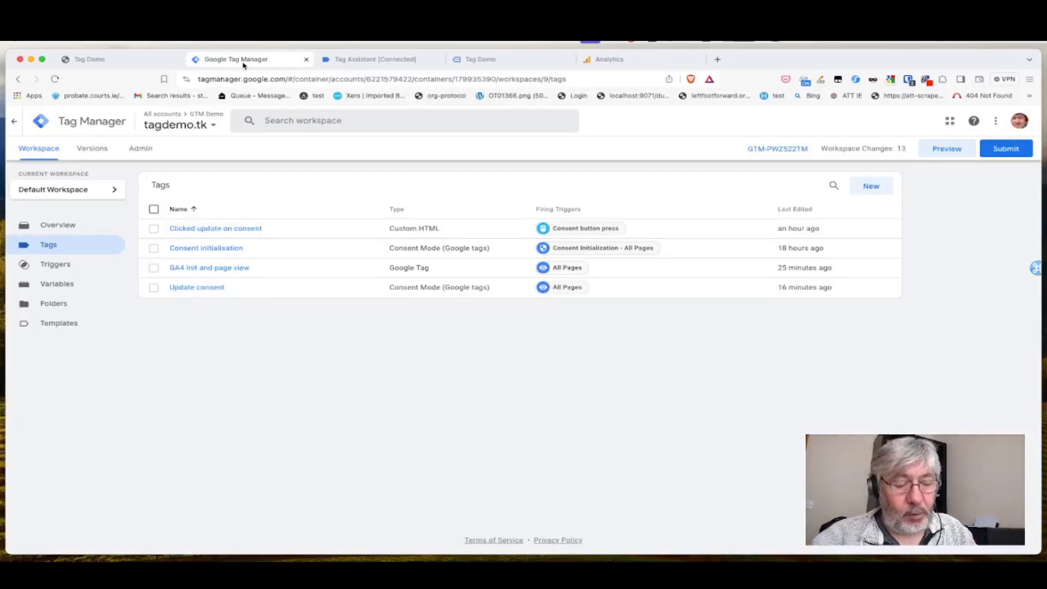
click(60, 266)
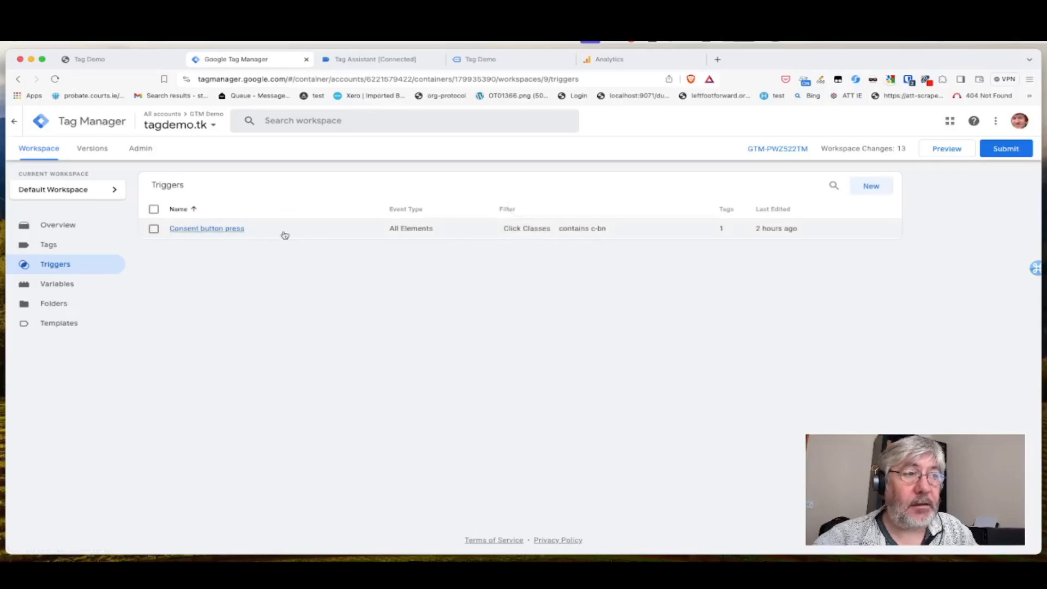
click(317, 234)
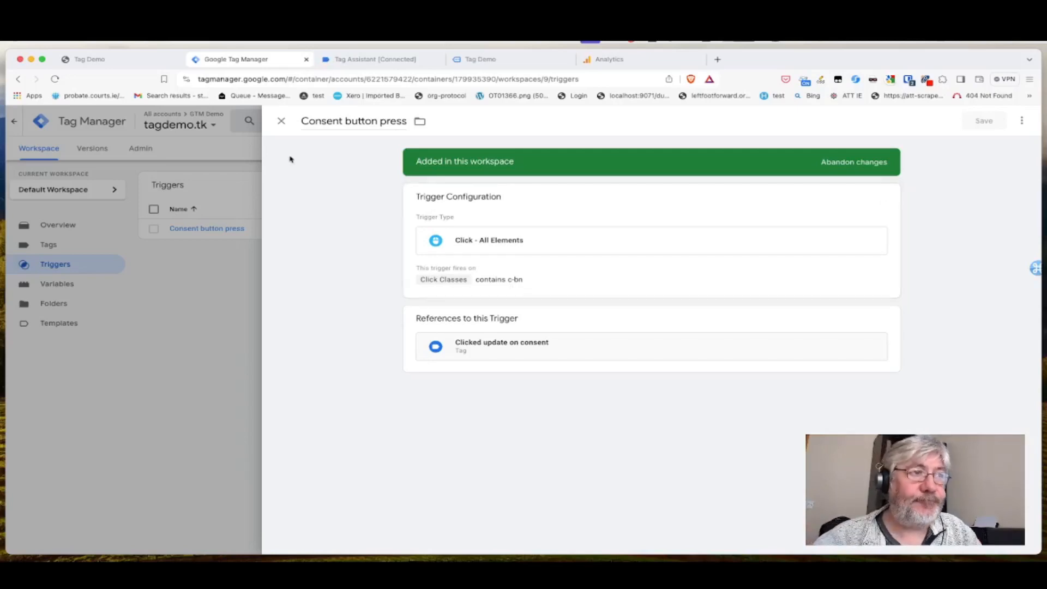
click(280, 123)
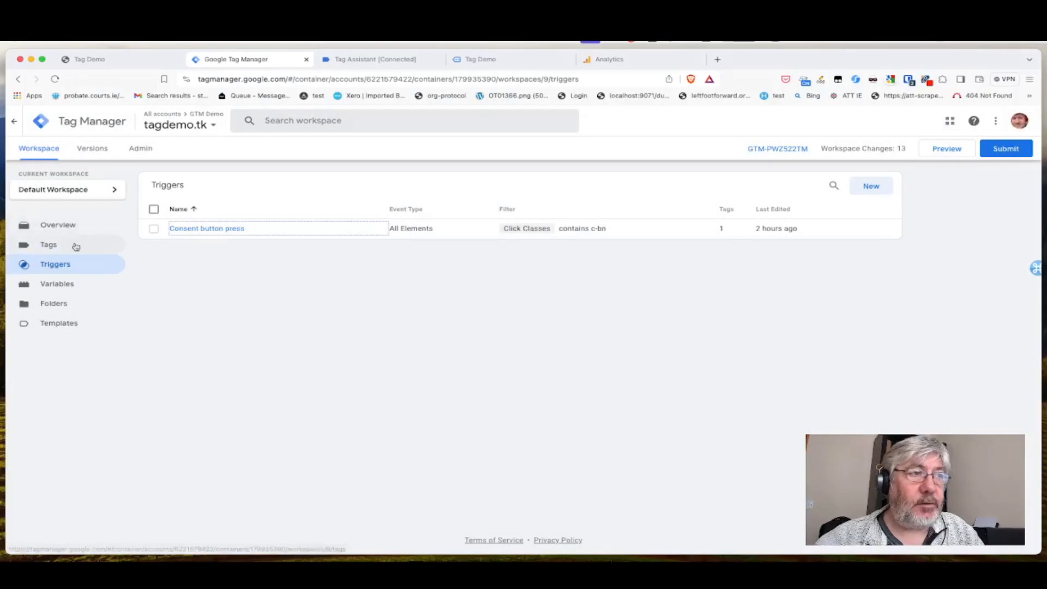
Step: Examine the Clicked update on consent tag's custom HTML script, including its event name, timer interval, limit and dataLayer push
click(76, 246)
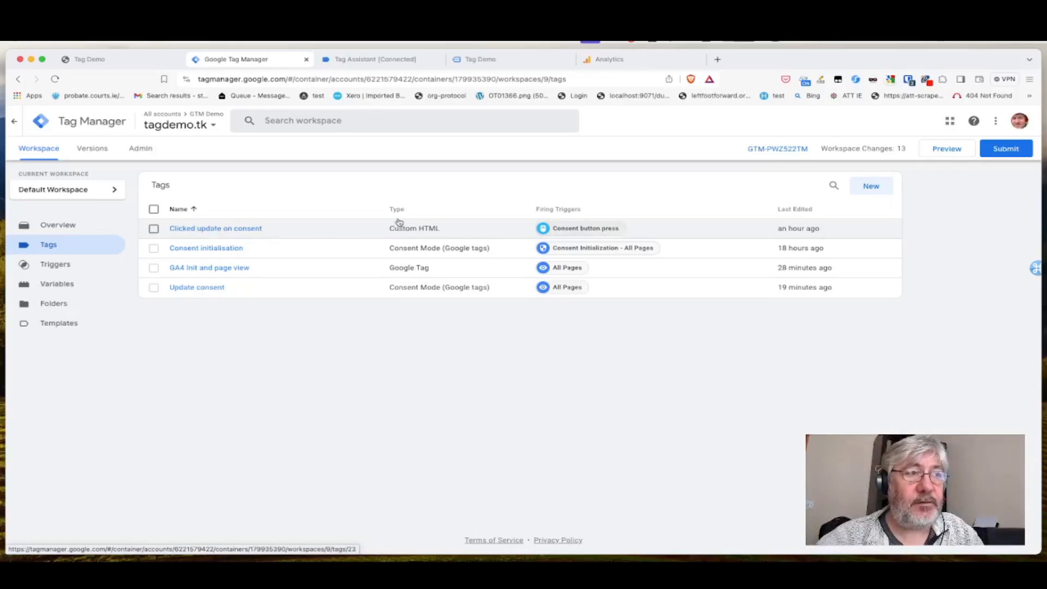
click(407, 236)
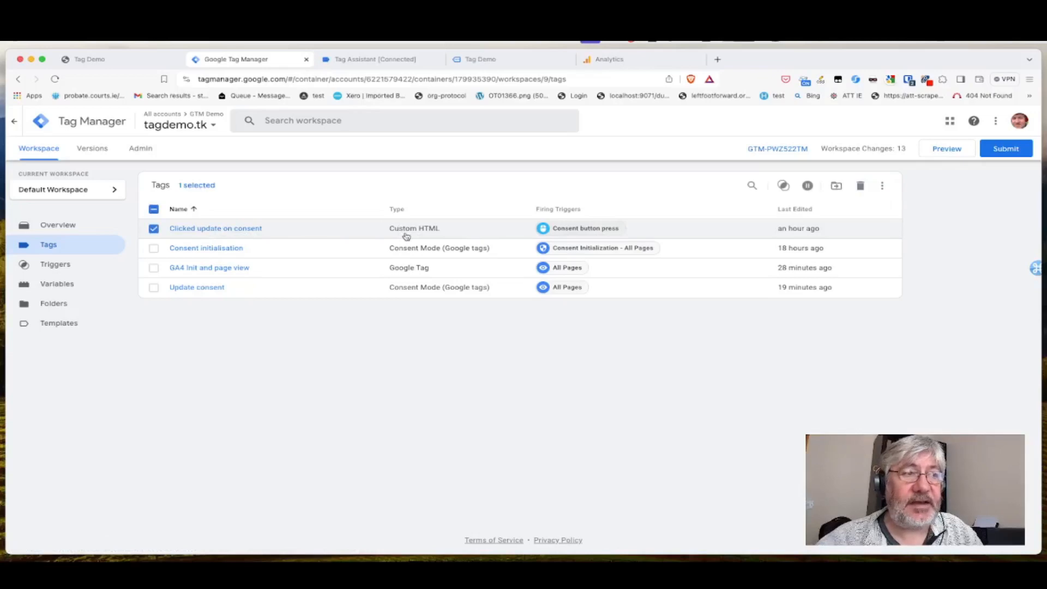
click(251, 229)
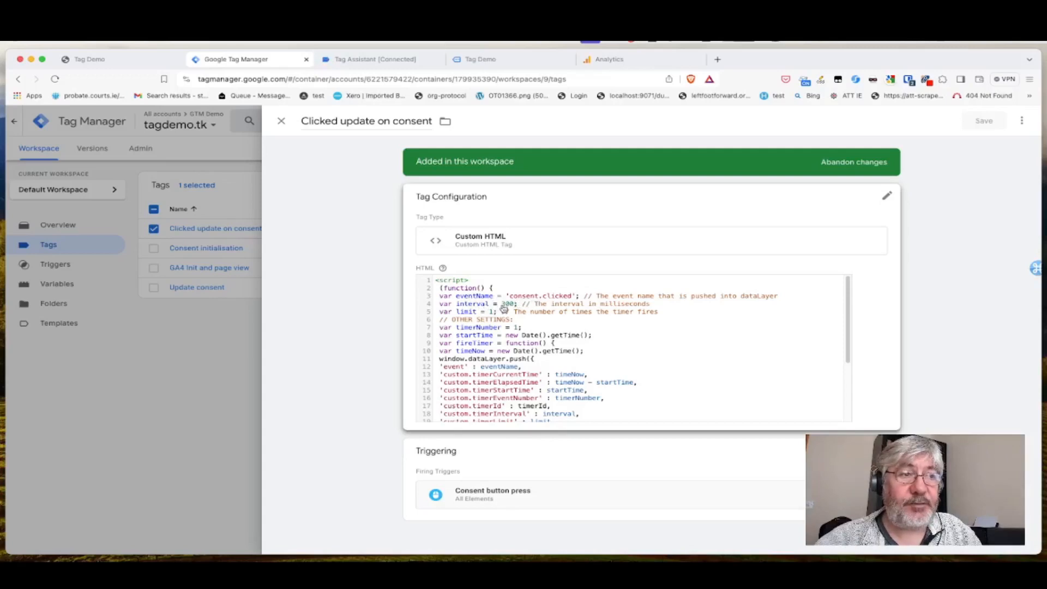
click(559, 298)
drag(525, 307, 545, 306)
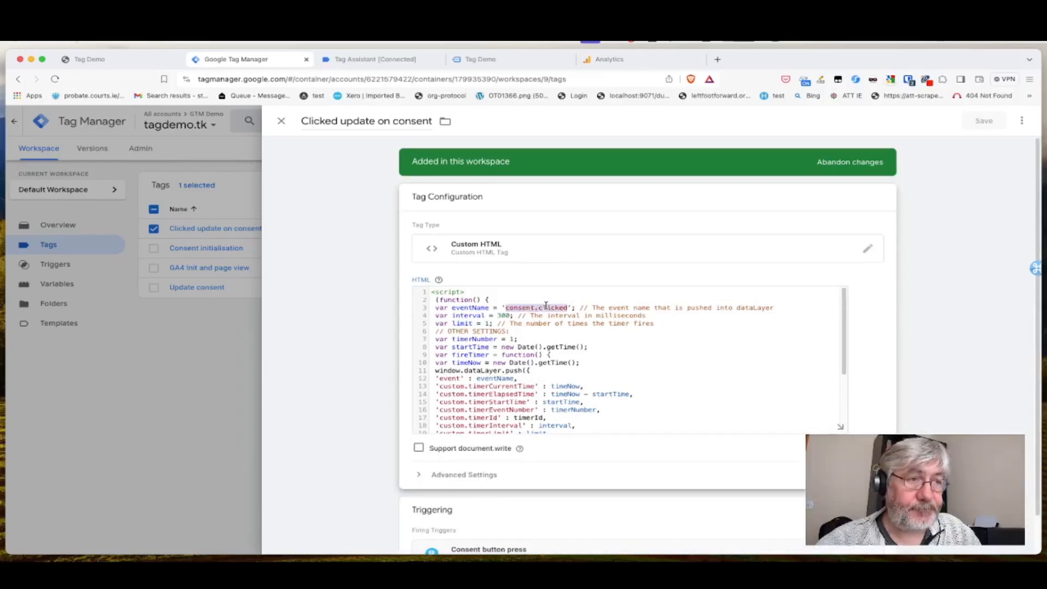
click(596, 330)
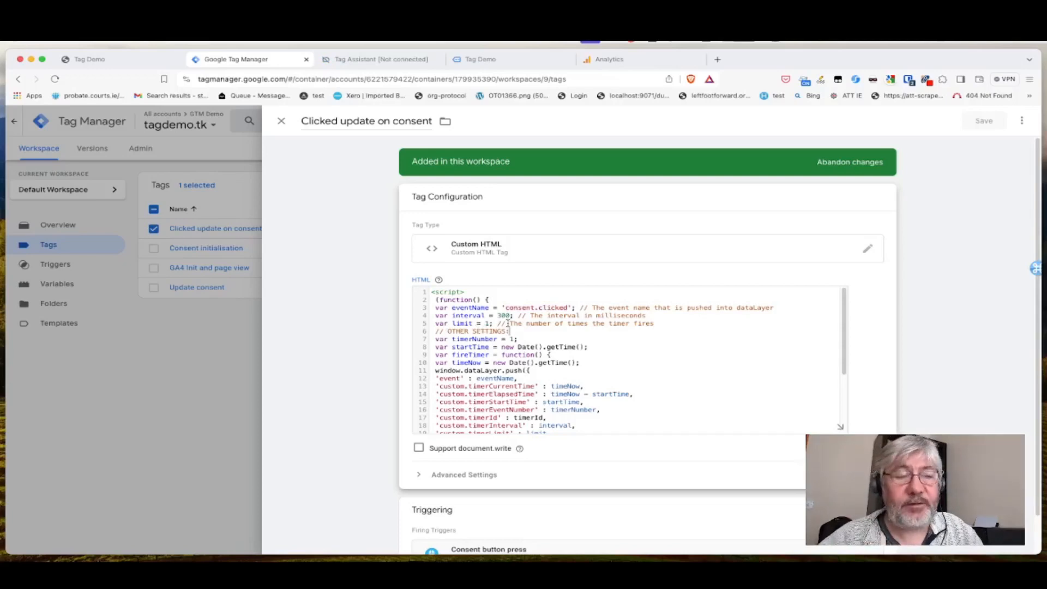
scroll(508, 323, down, 5)
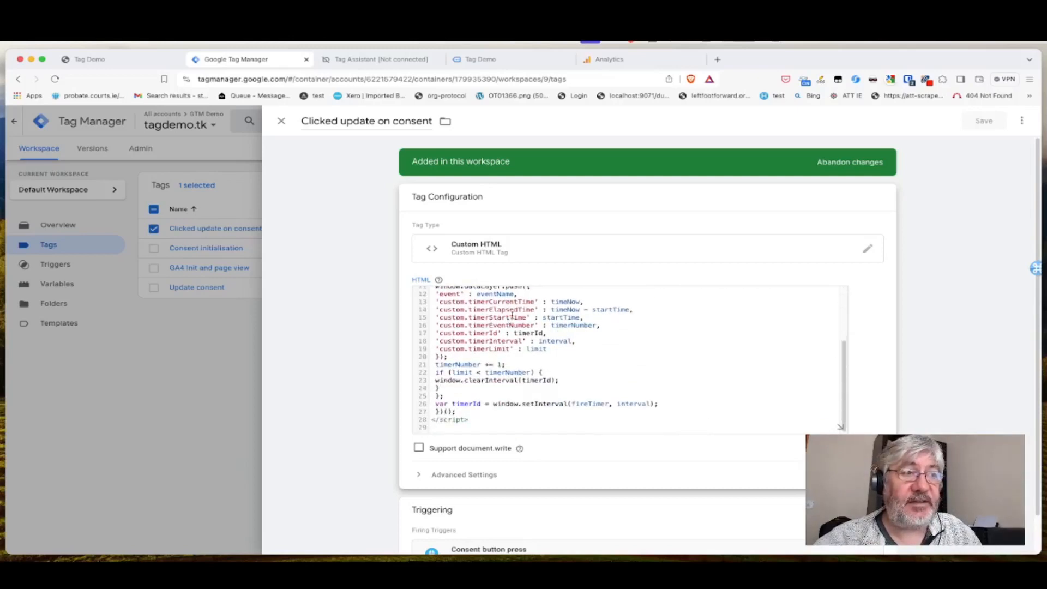
scroll(511, 314, up, 4)
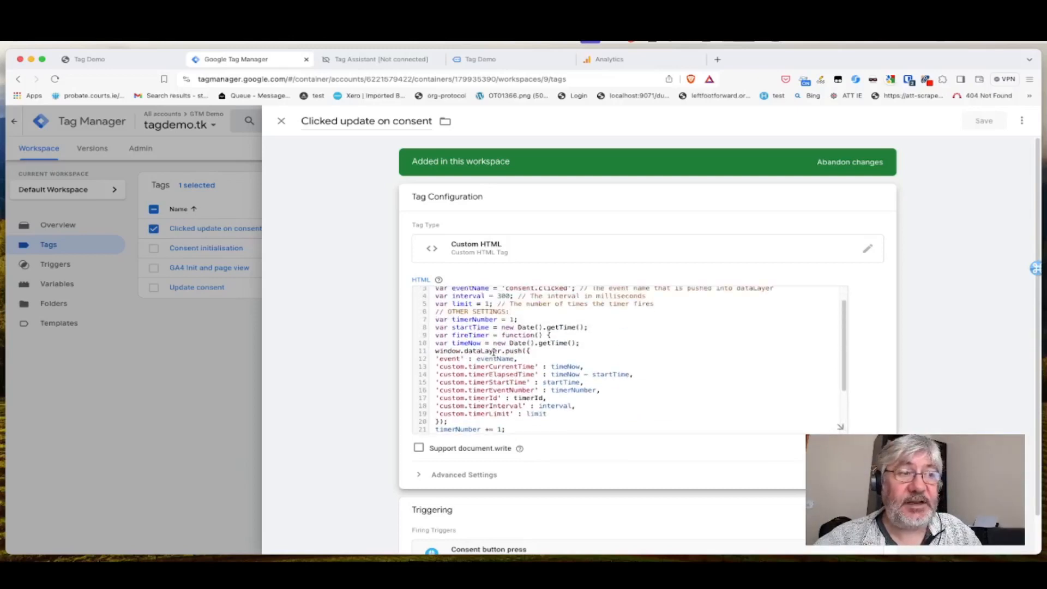
click(353, 334)
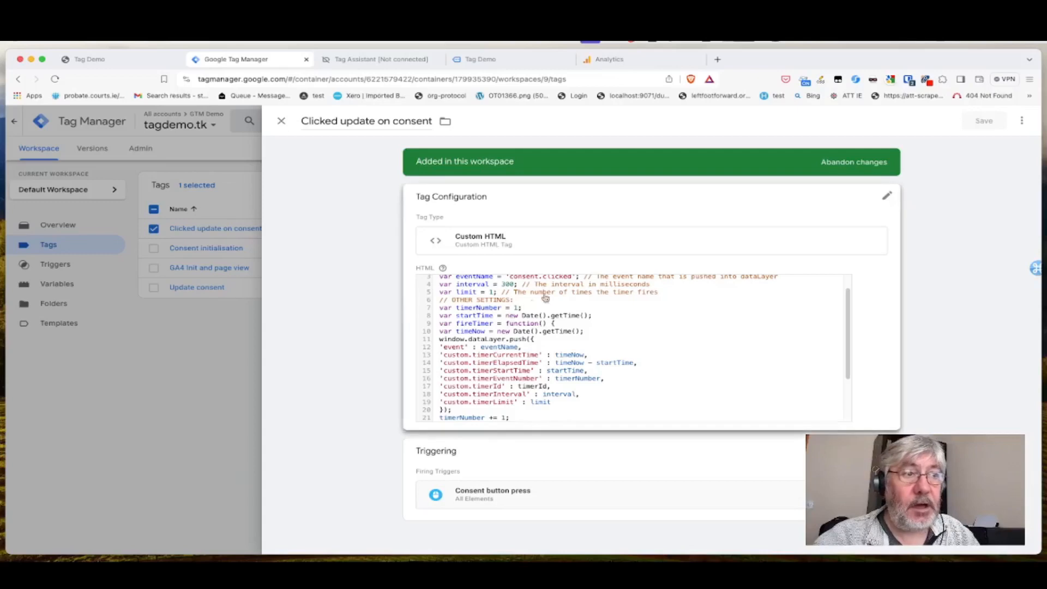
click(281, 121)
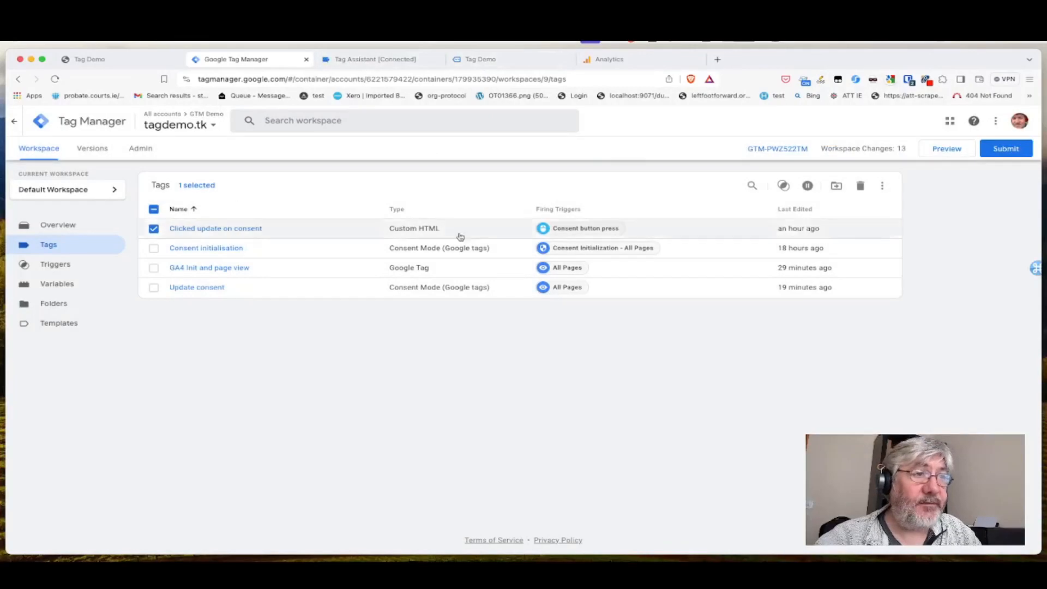
Step: Preview the container, accept all cookies on the Tag Demo page, and look for the consent.clicked event in Tag Assistant
click(939, 156)
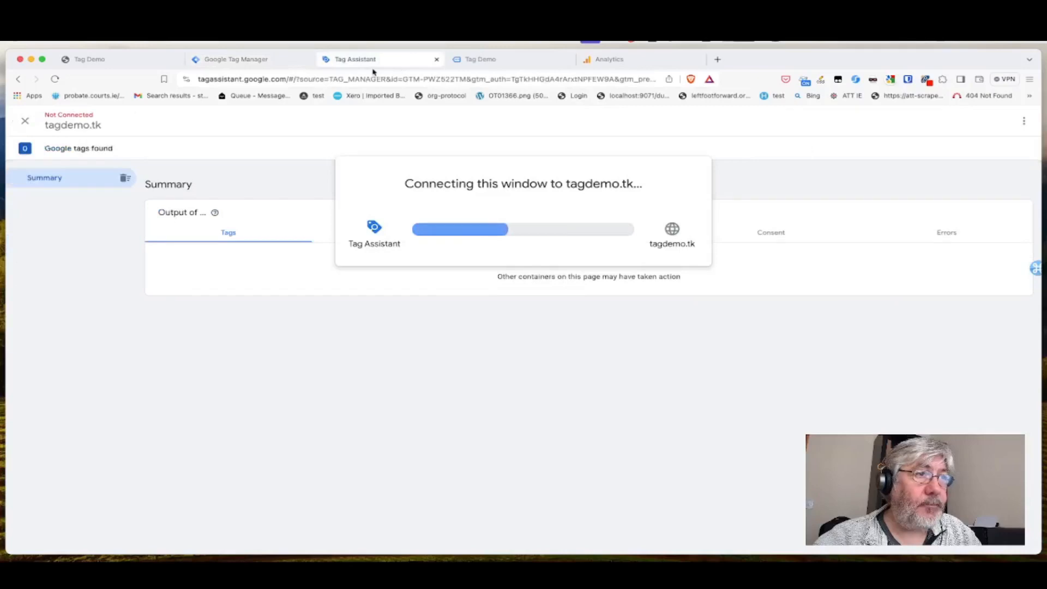
click(506, 68)
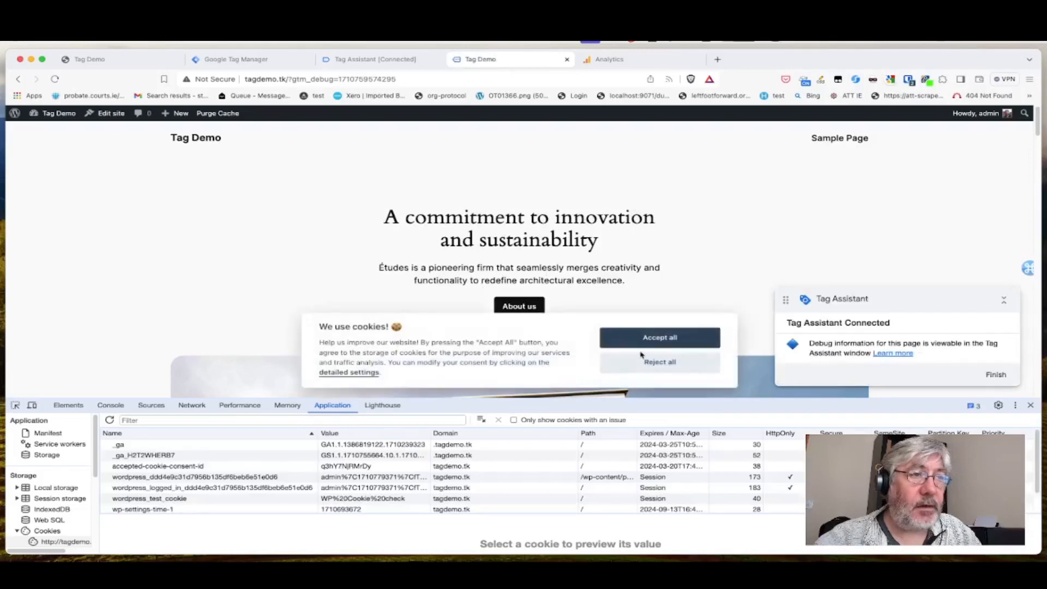
click(665, 346)
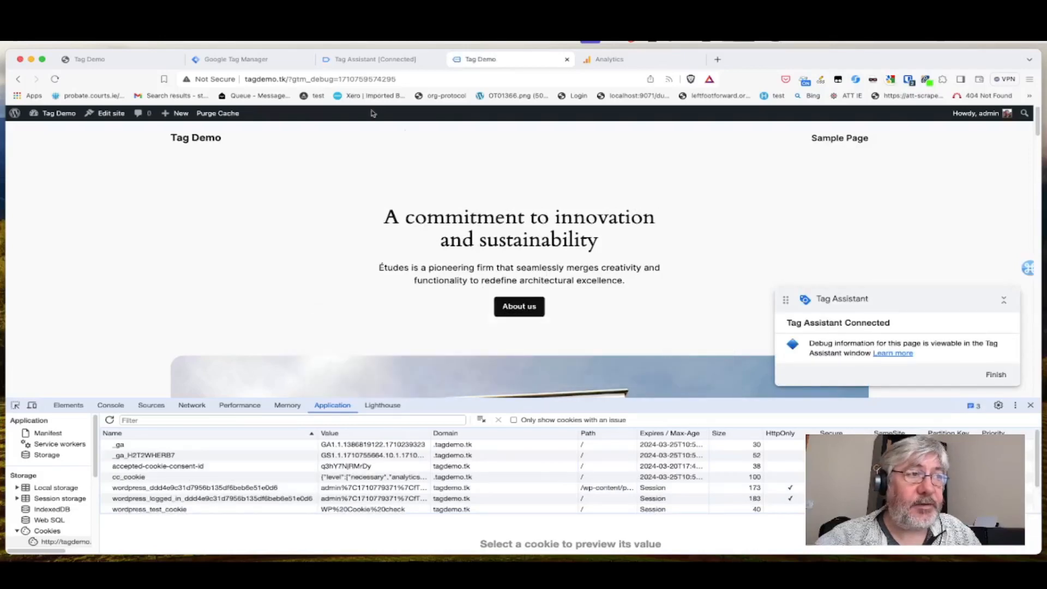
click(372, 58)
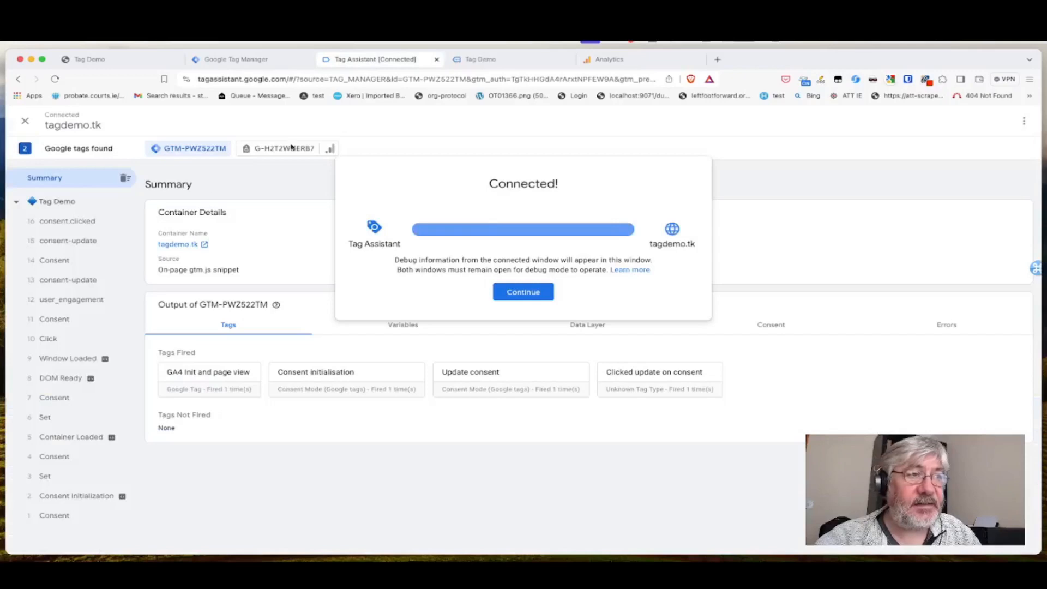
click(59, 225)
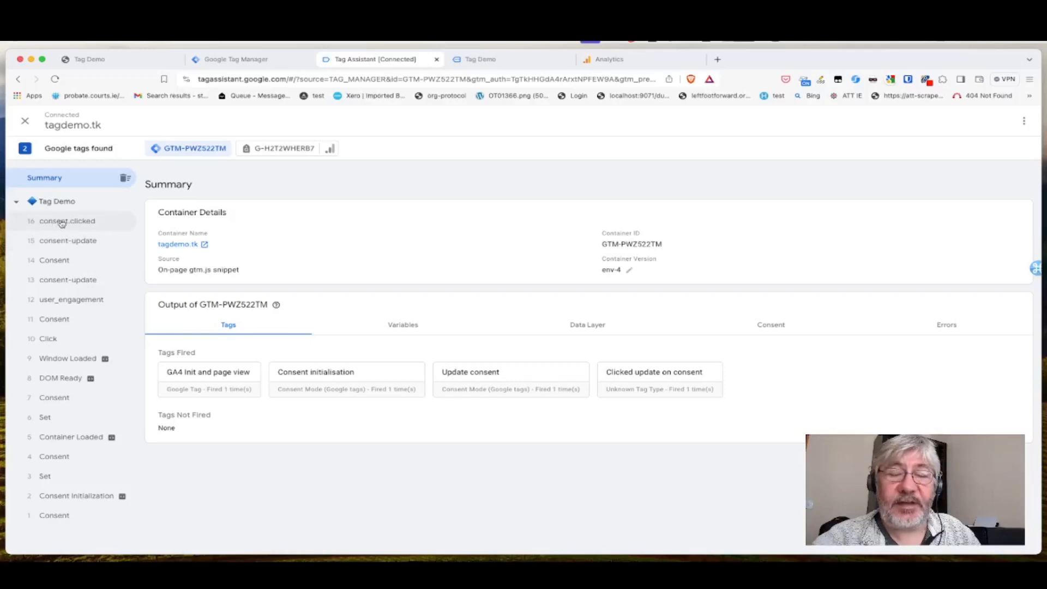
Step: Add a new Custom Event firing trigger with the event name consent.clicked to the Update consent tag in Google Tag Manager
click(243, 60)
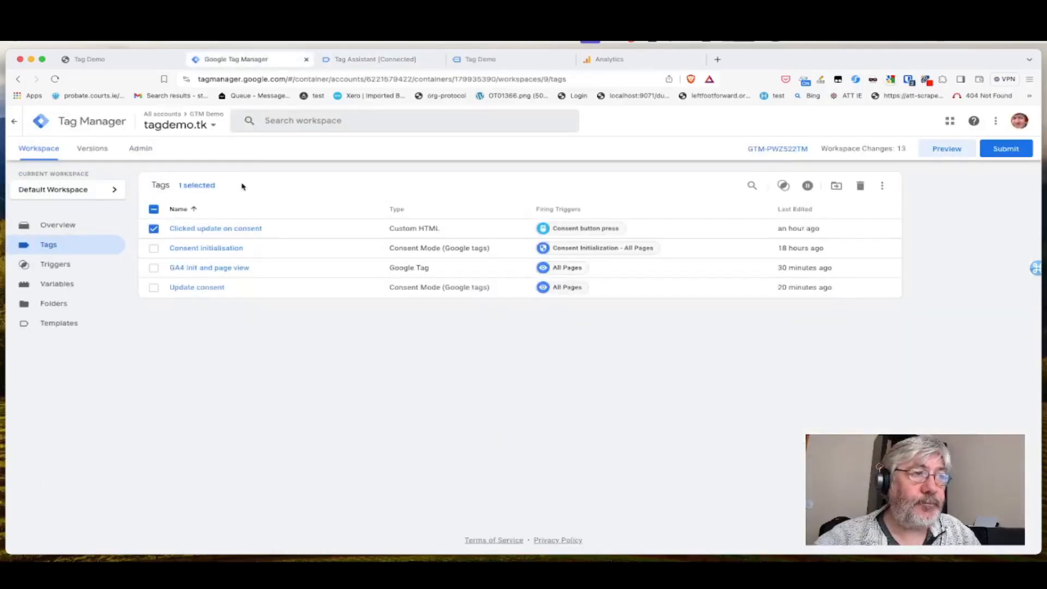
click(154, 229)
click(199, 289)
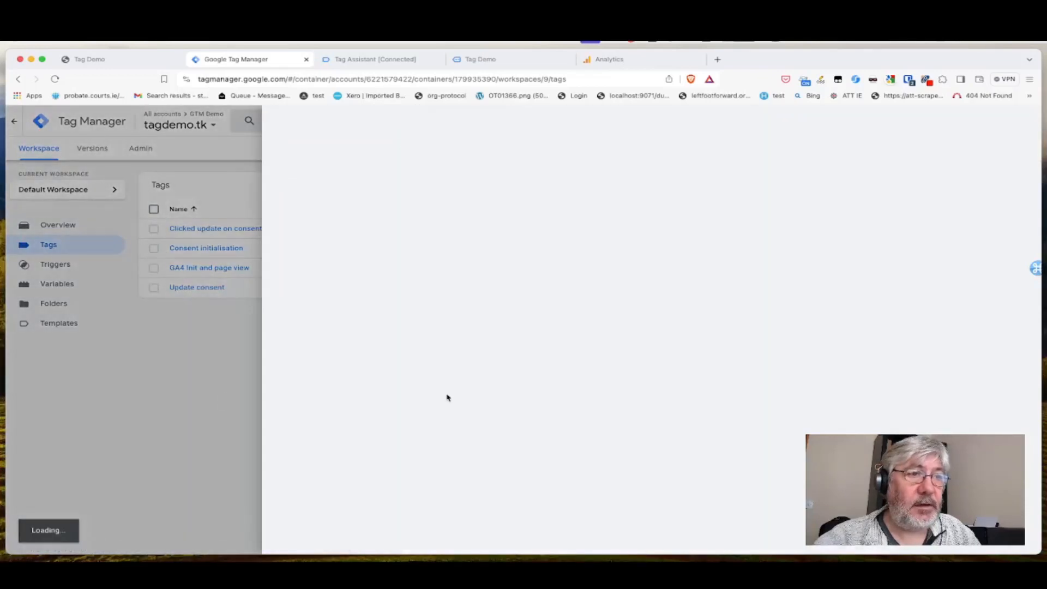
scroll(447, 397, down, 3)
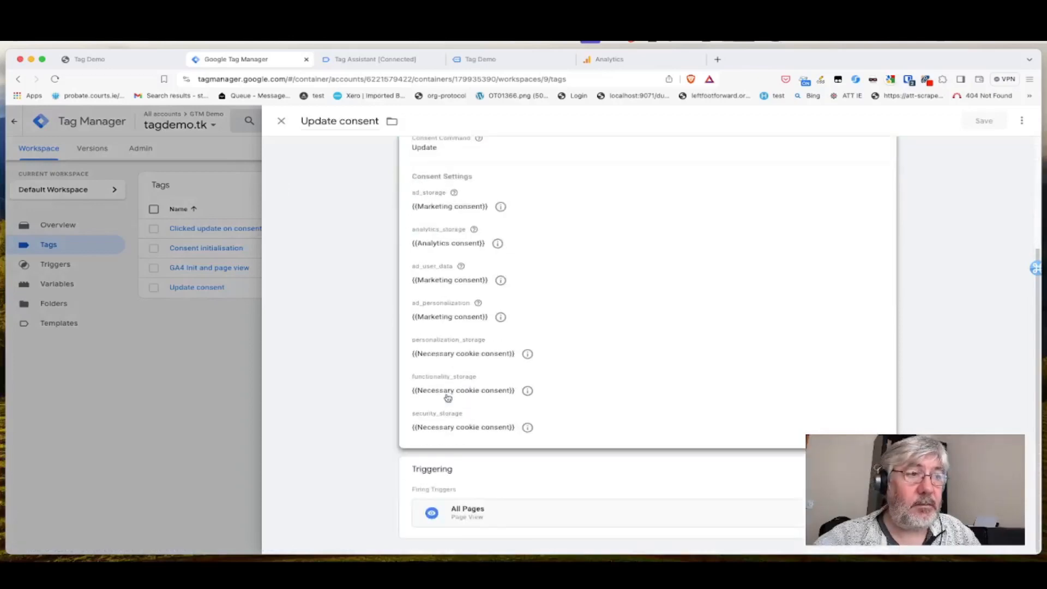
click(877, 470)
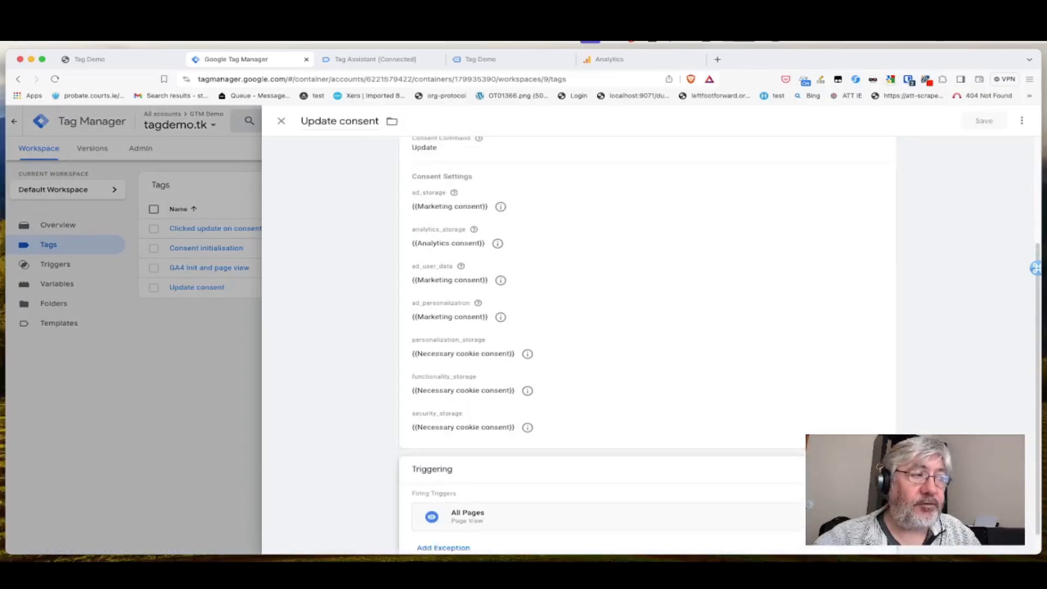
click(876, 516)
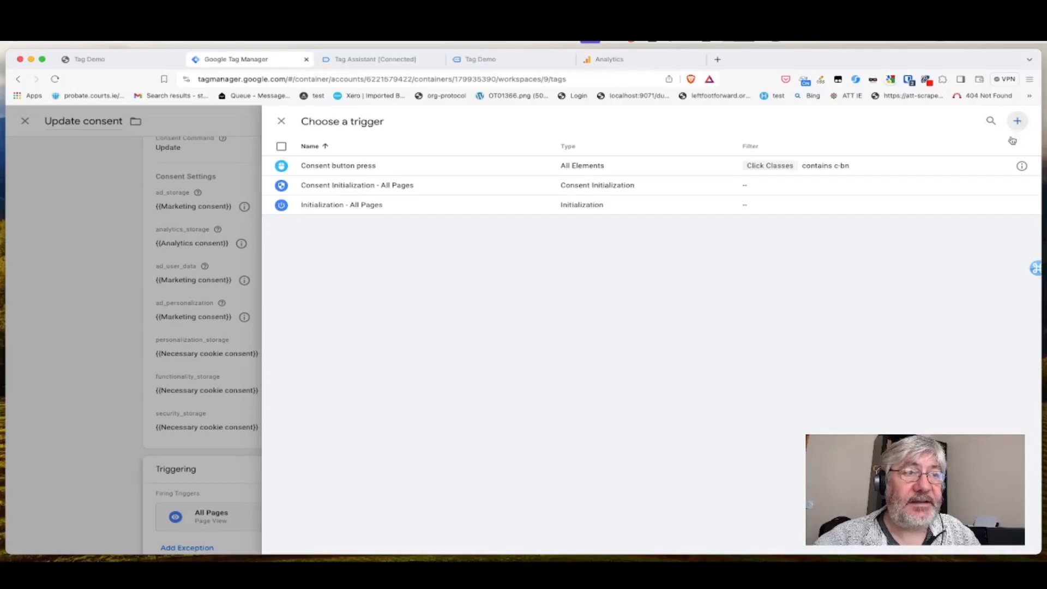
click(1019, 121)
click(739, 207)
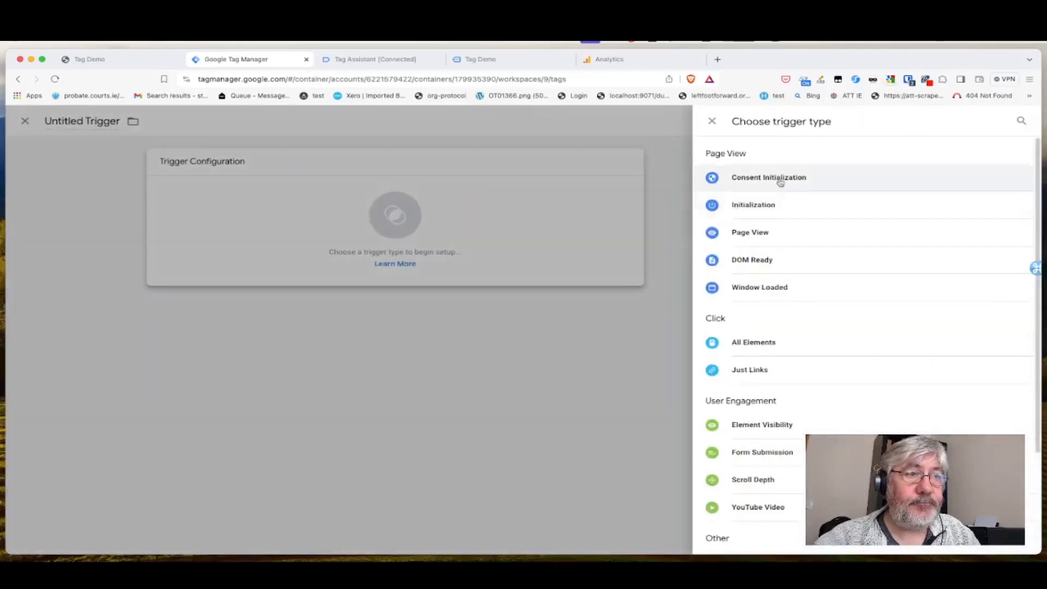
scroll(746, 322, down, 3)
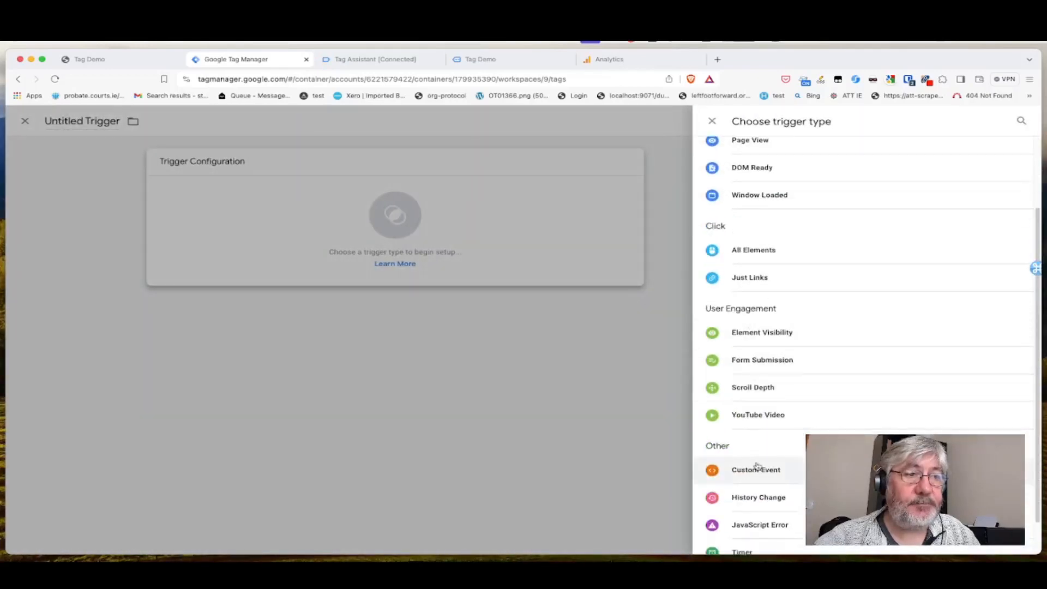
click(757, 469)
click(520, 264)
text(consent.clicked)
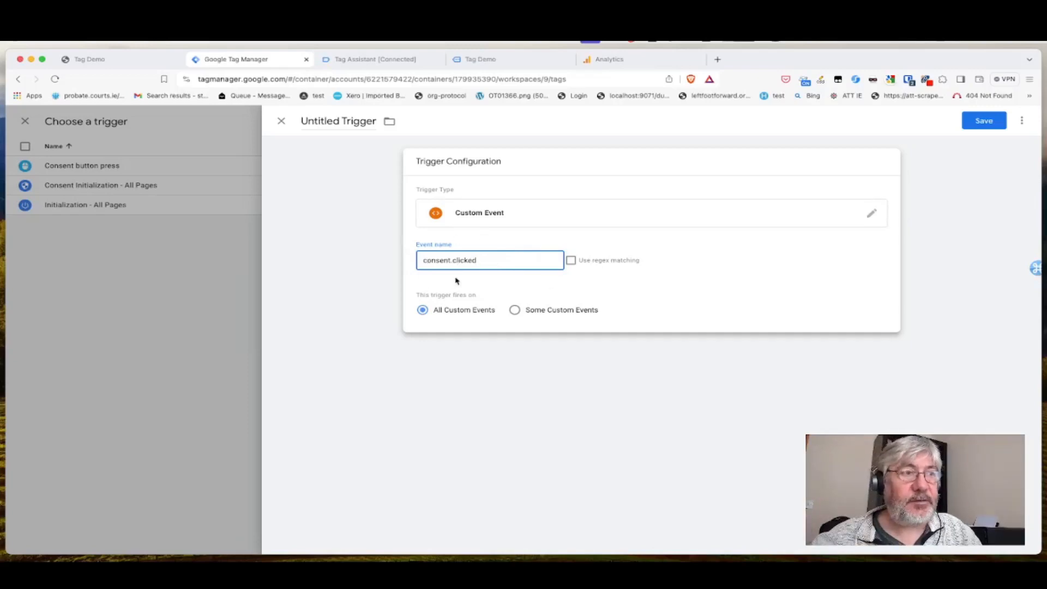
Step: Name the new trigger "Consent button after timer" and save both the trigger and the Update consent tag
click(346, 120)
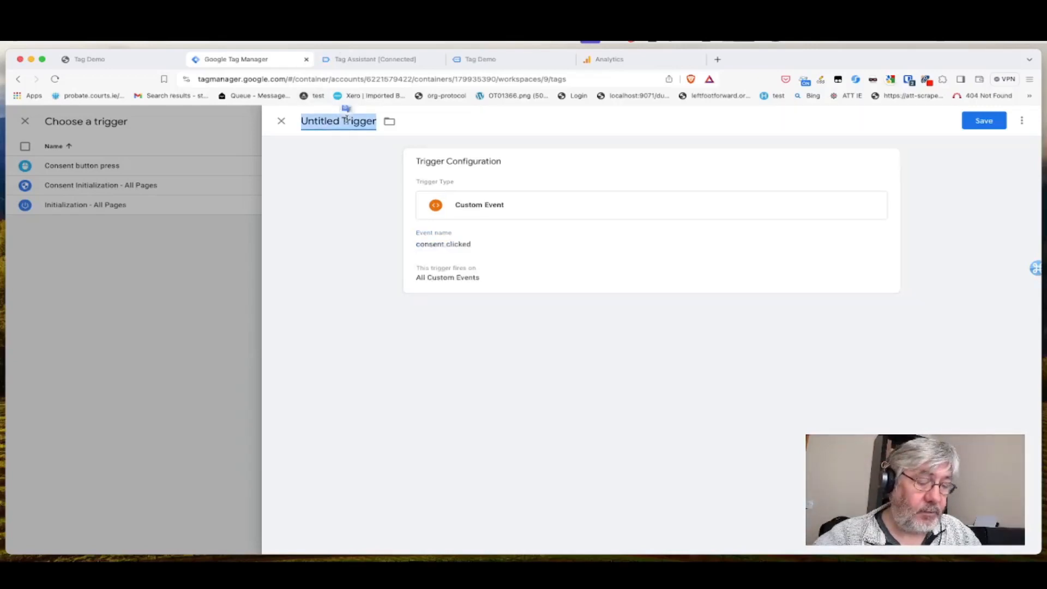
text(Consent)
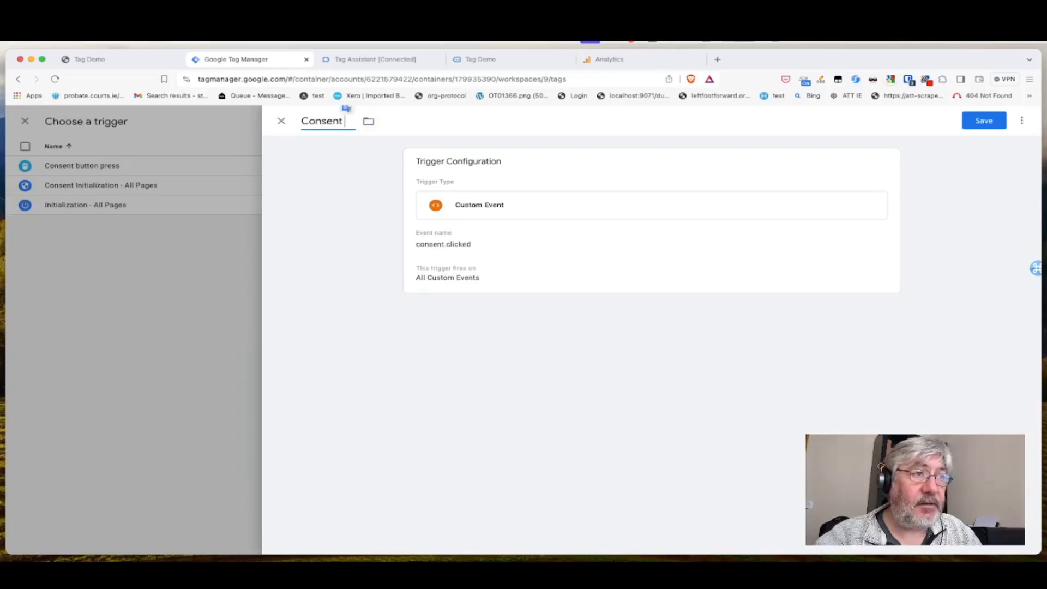
text( button aft)
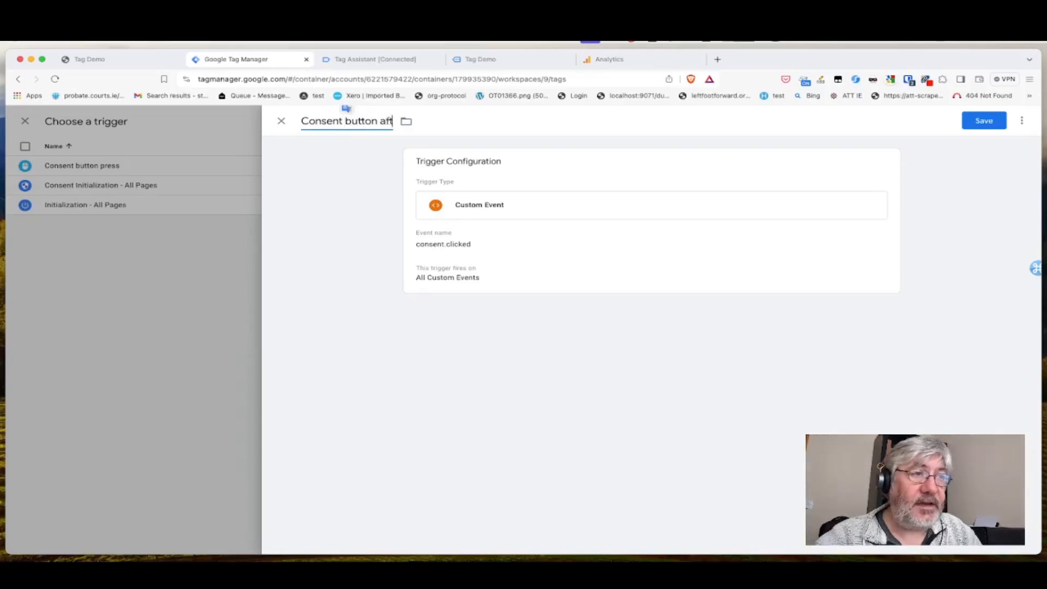
text(er timer)
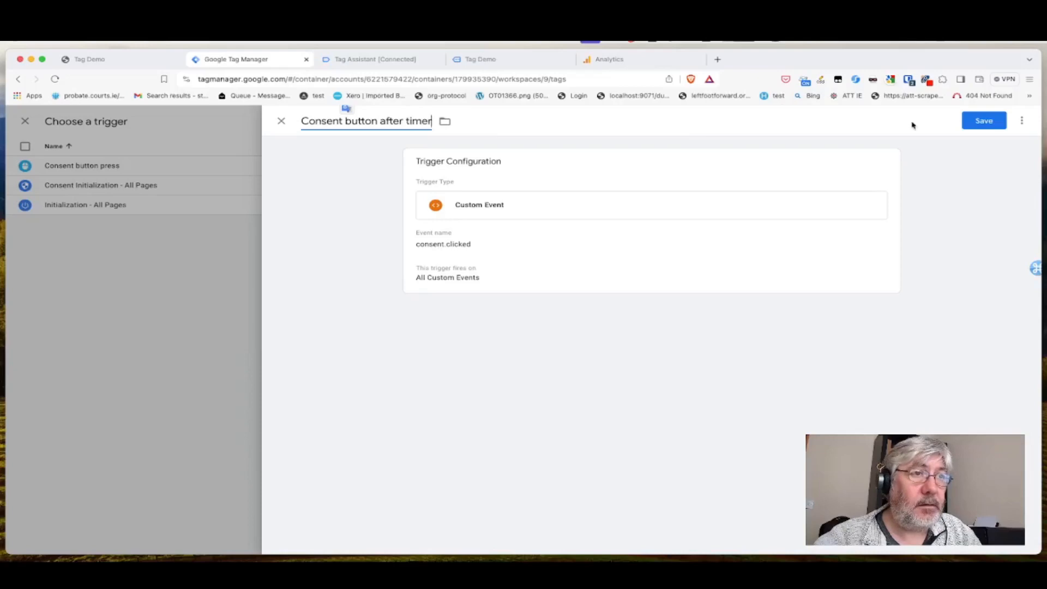
click(981, 122)
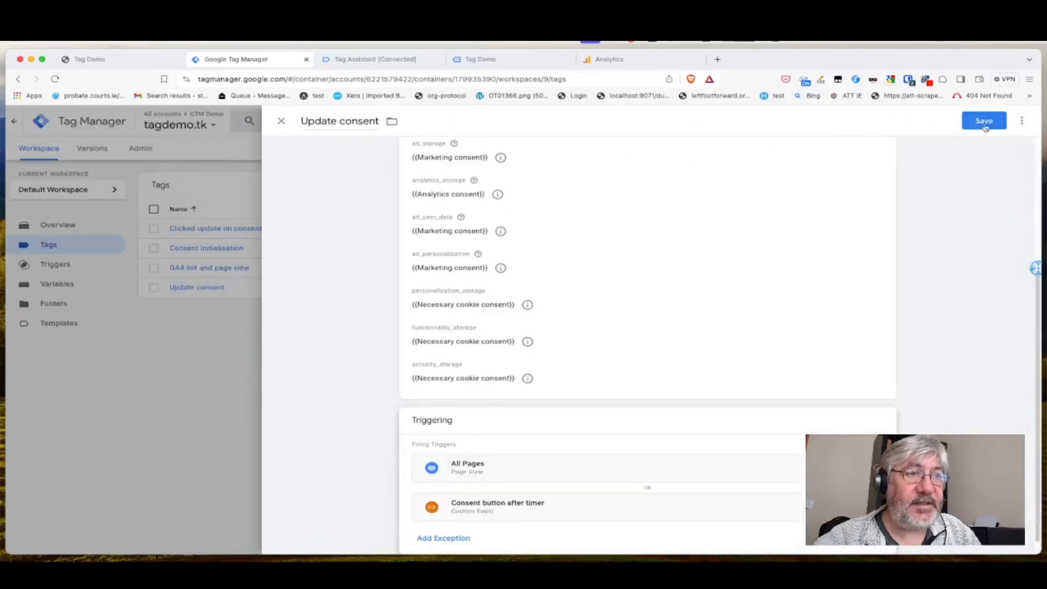
click(984, 122)
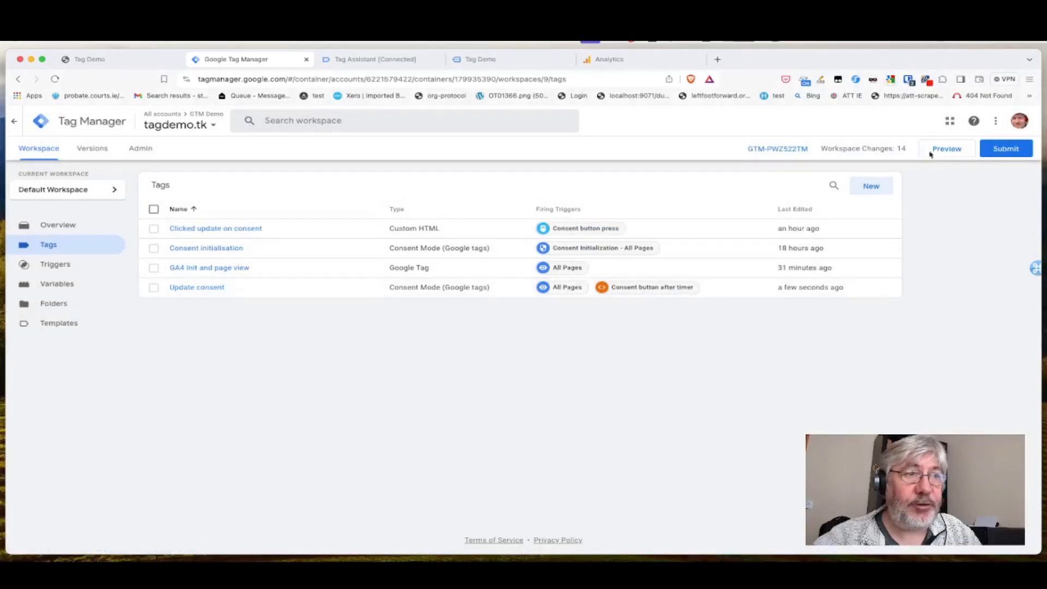
Step: Preview the updated container in Tag Assistant and switch to the connected Tag Demo page
click(949, 148)
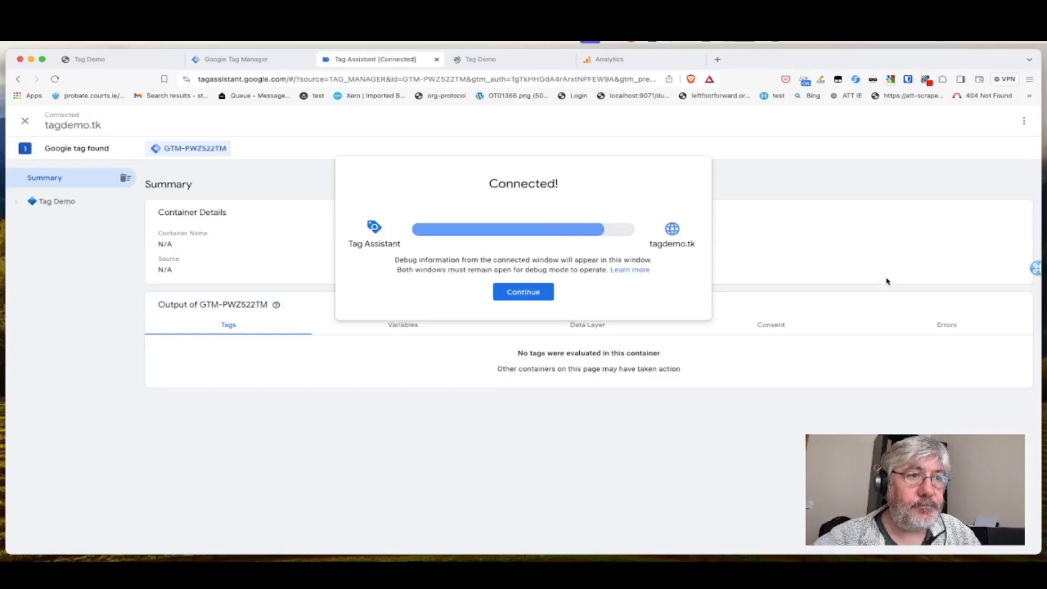
click(545, 293)
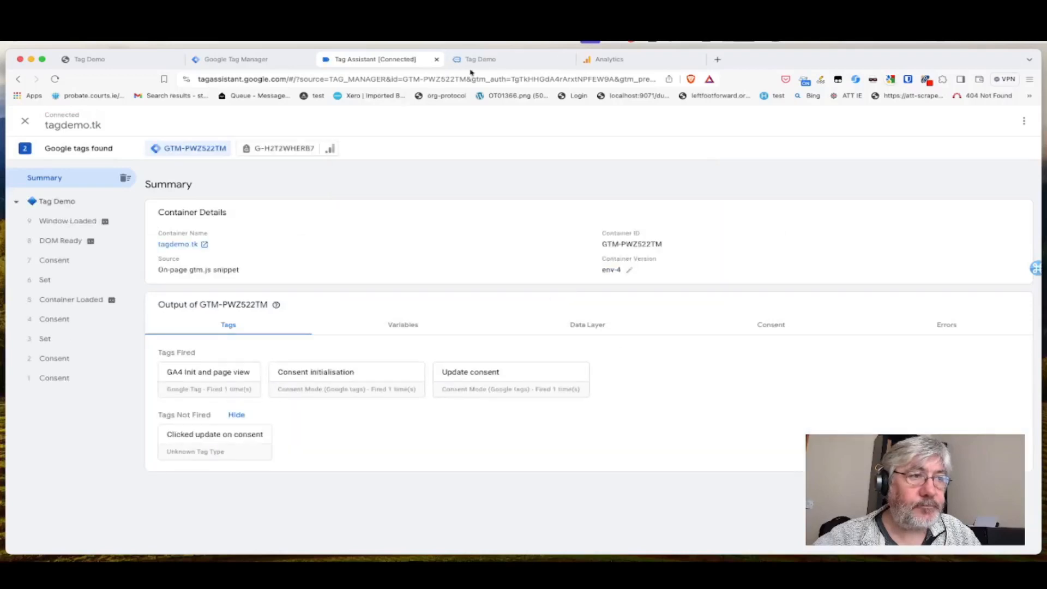
click(512, 61)
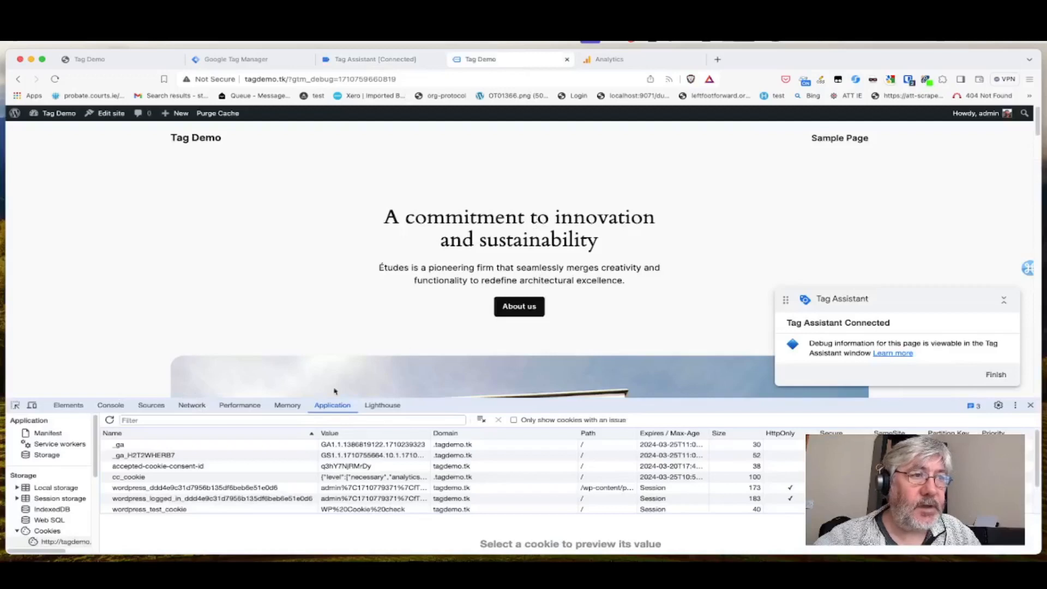
Step: Delete the cc_cookie cookie and reload the Tag Demo page to bring back the consent banner
click(207, 476)
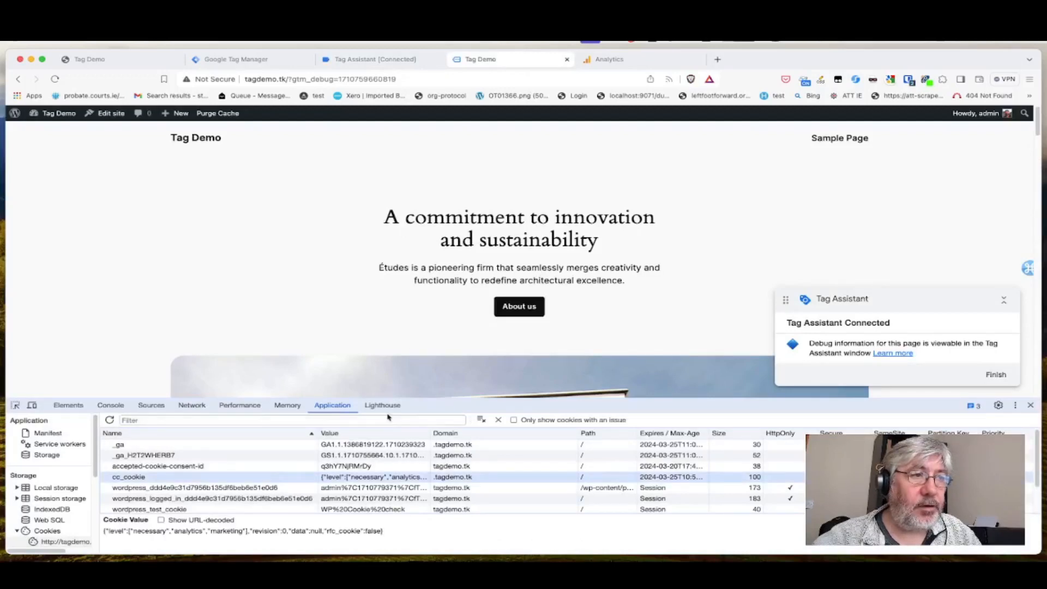
click(497, 420)
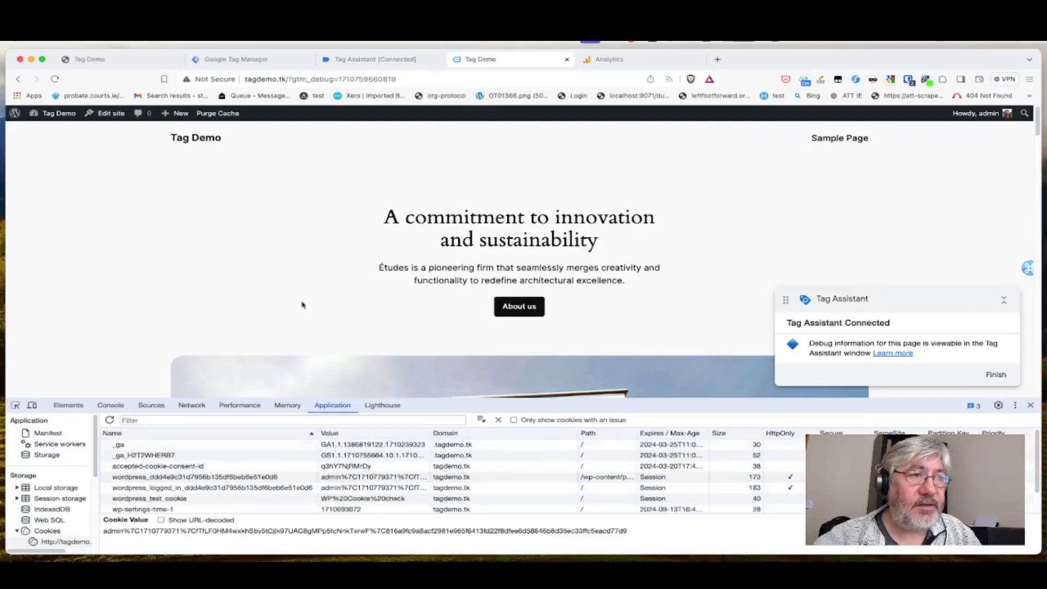
click(54, 79)
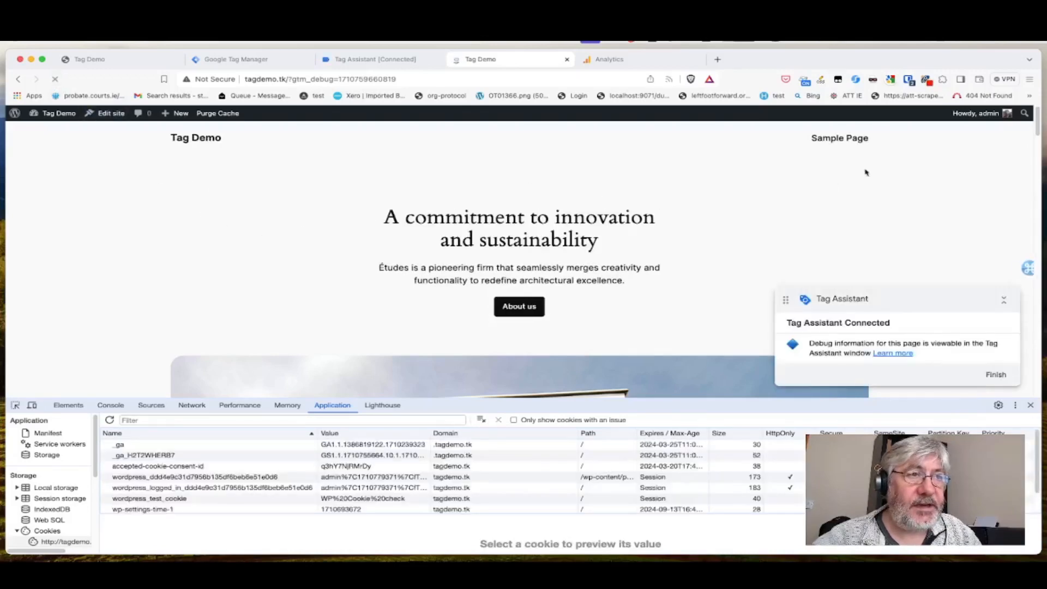
Step: Check the consent signals in the InfoTrust extension before and after accepting all cookies in the banner
click(928, 82)
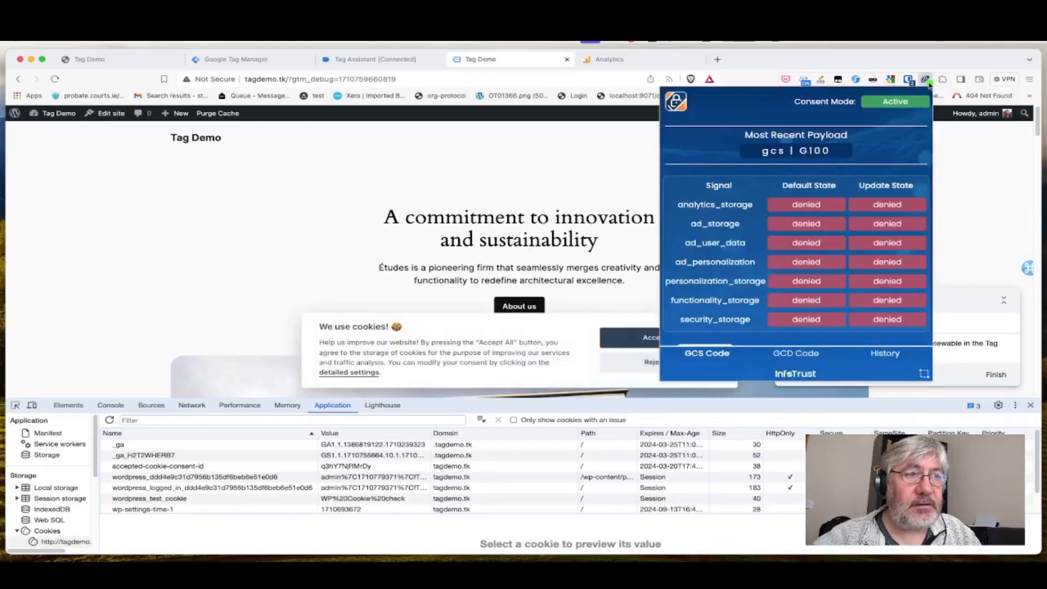
click(960, 164)
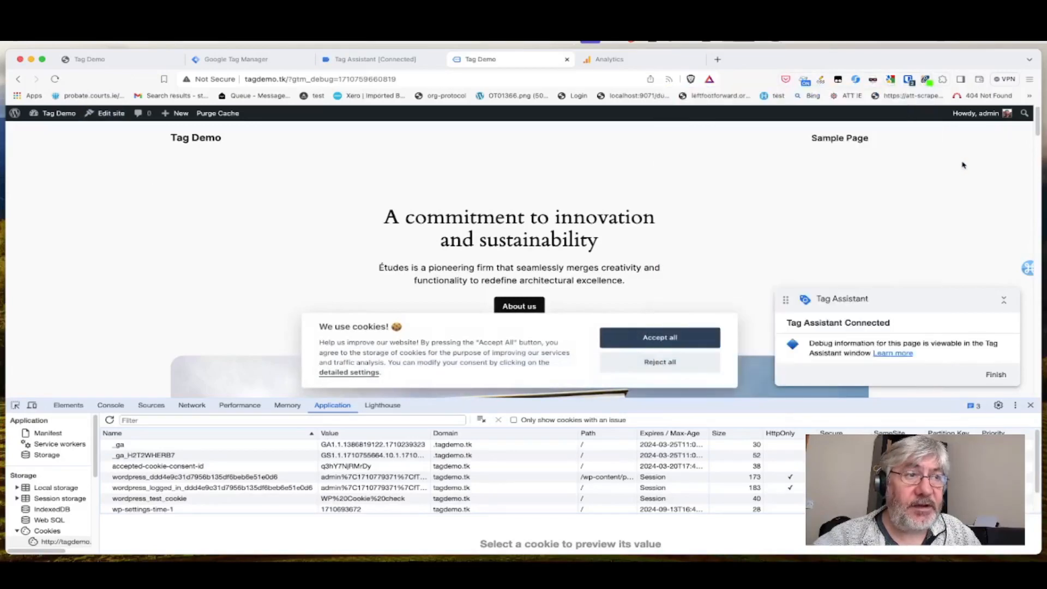
click(687, 338)
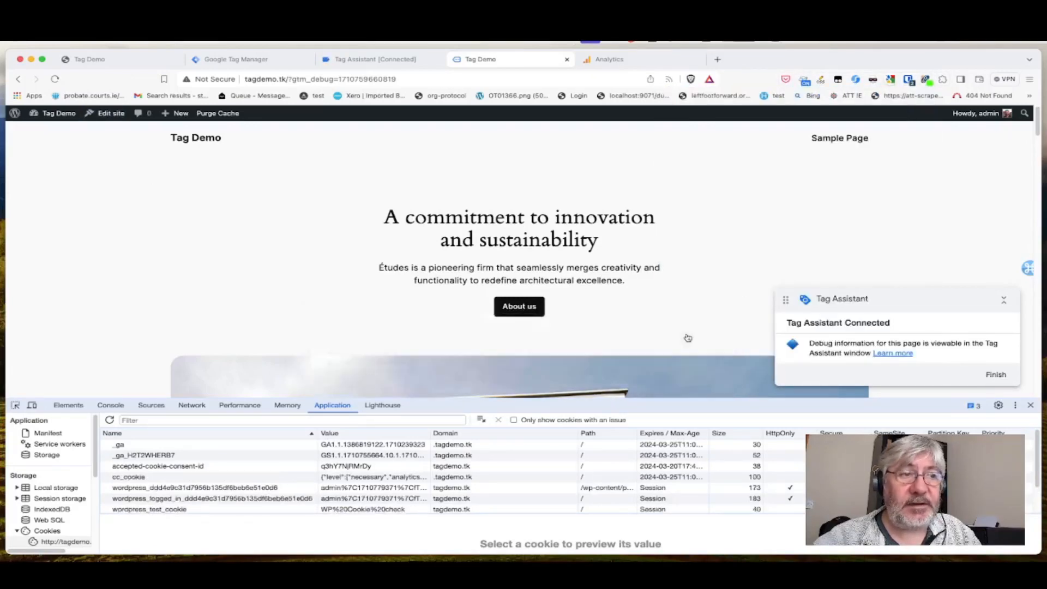
click(926, 80)
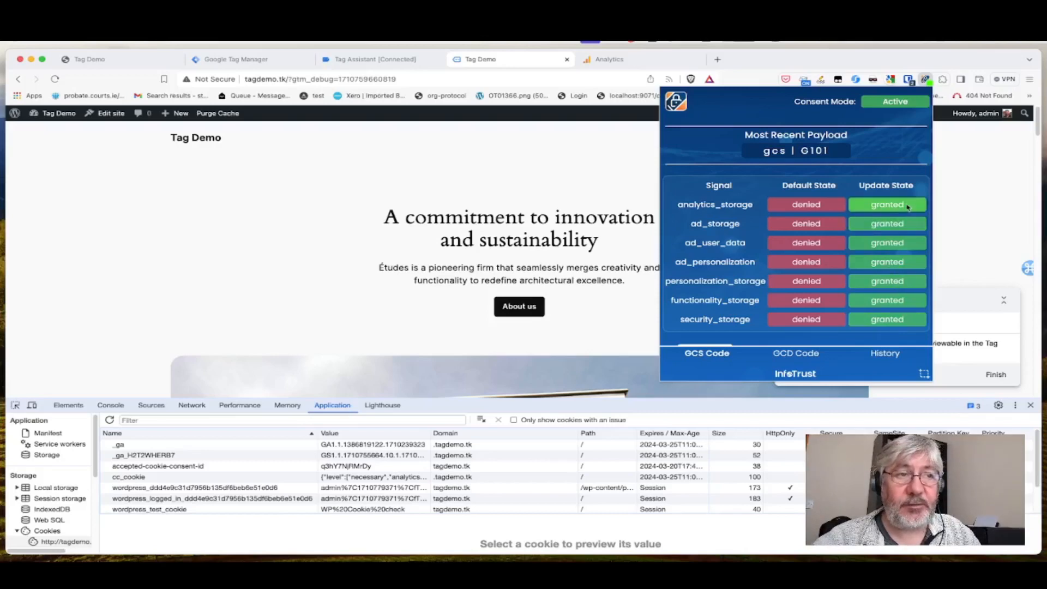
click(949, 175)
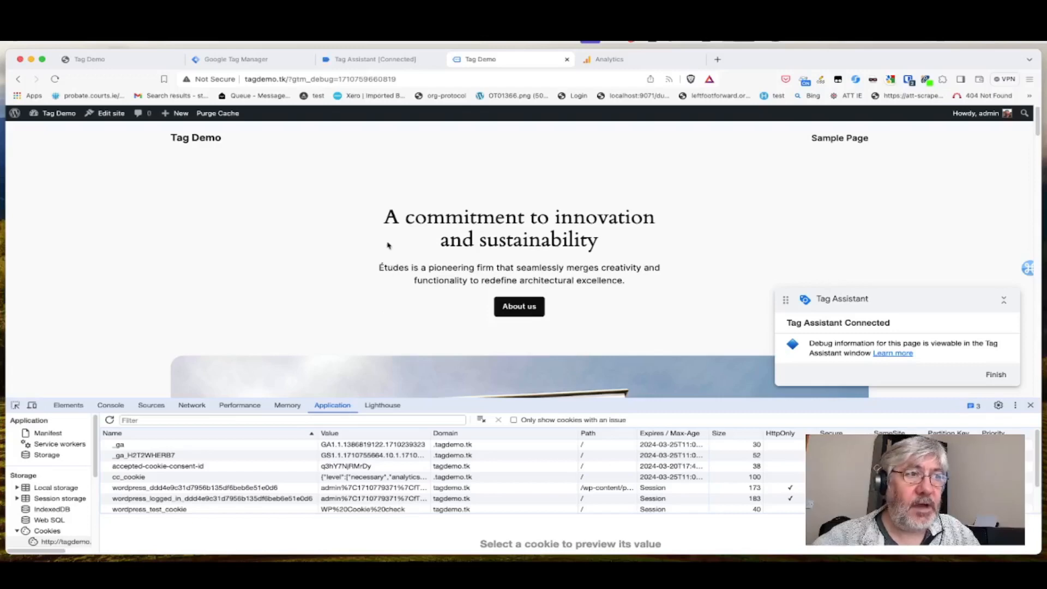
Step: In Google Tag Manager, rename the GA4 Init and page view tag as "GA4 Init"
click(240, 59)
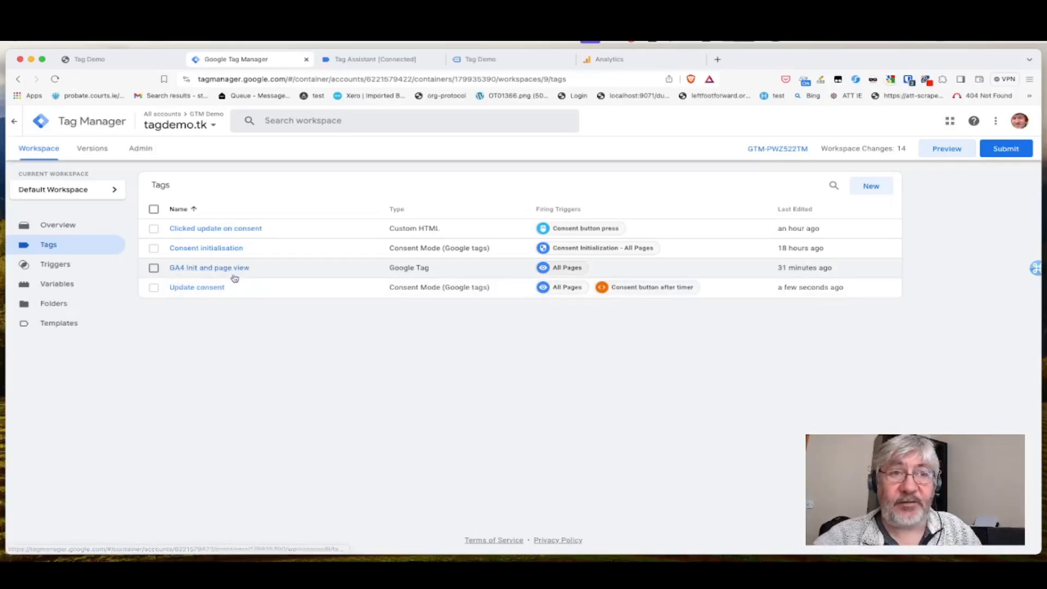
click(201, 270)
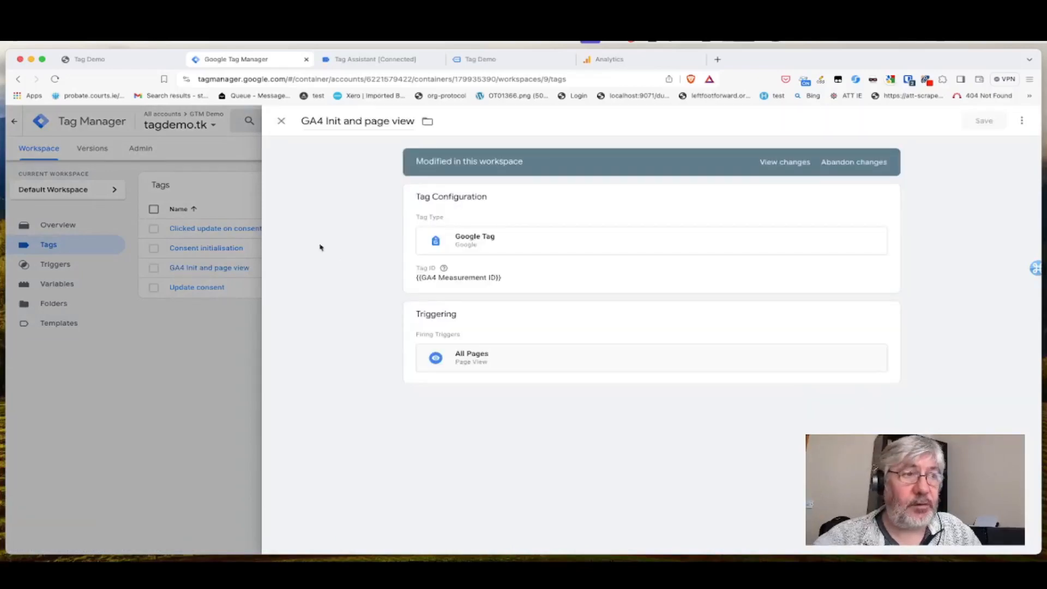
drag(345, 121, 409, 122)
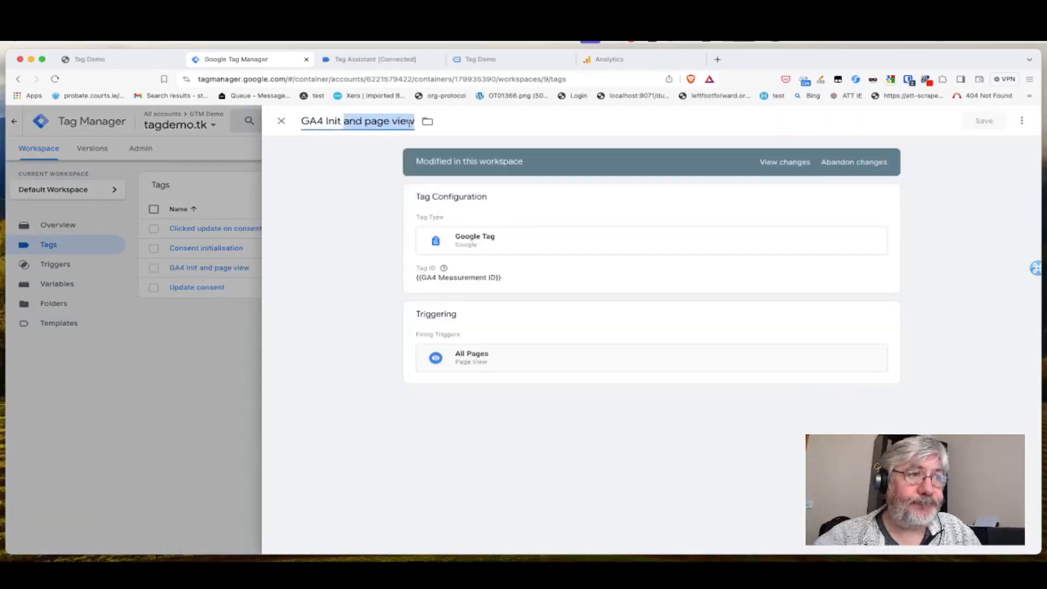
key(BackSpace)
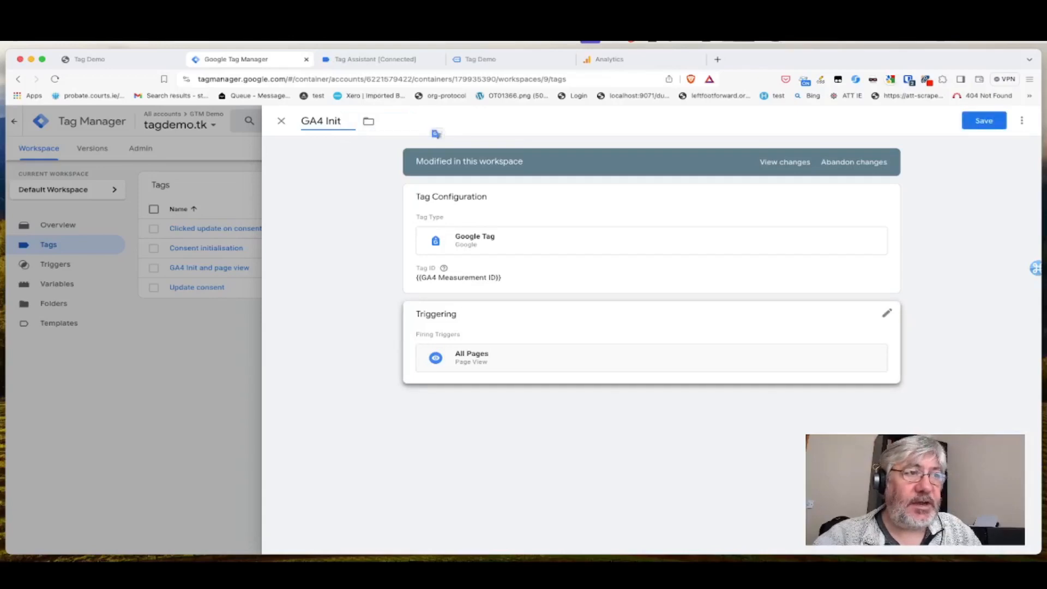
Step: Add the configuration parameter send_page_view with the value false to the Google Tag and save the tag
click(512, 288)
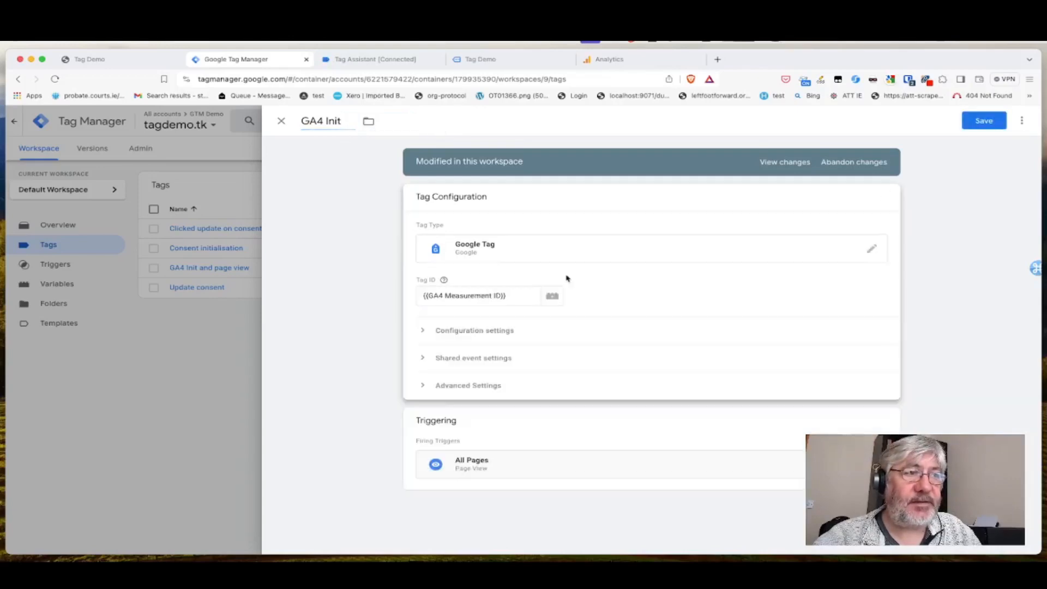
click(569, 325)
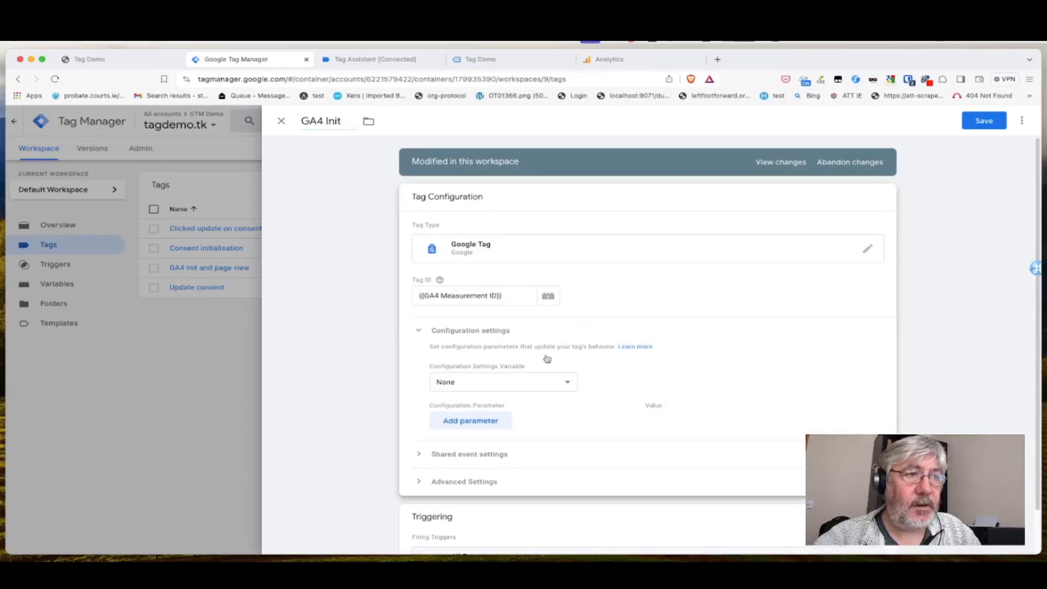
click(486, 423)
click(494, 427)
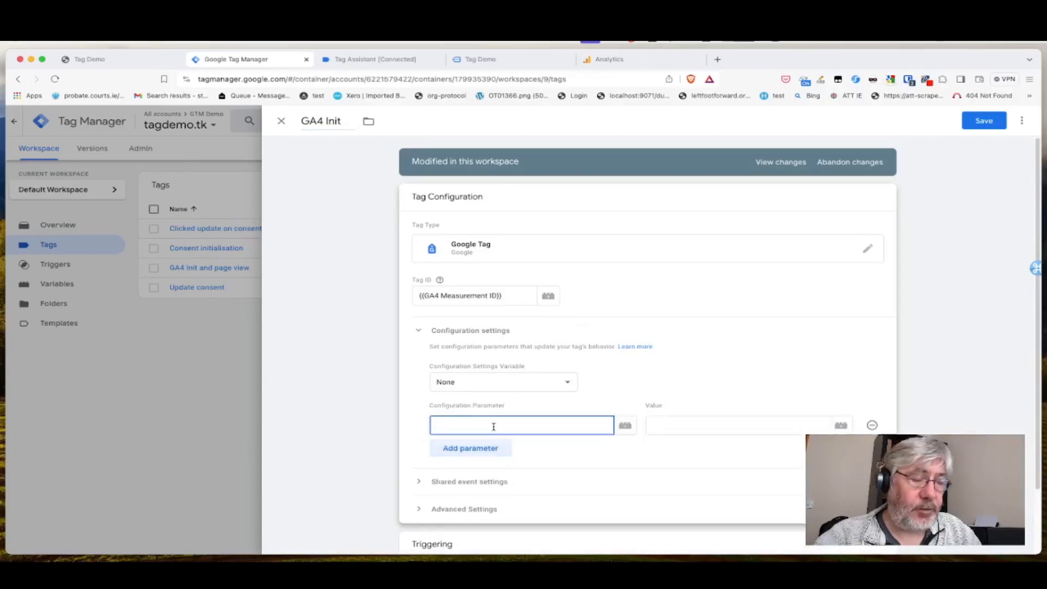
text(page_view)
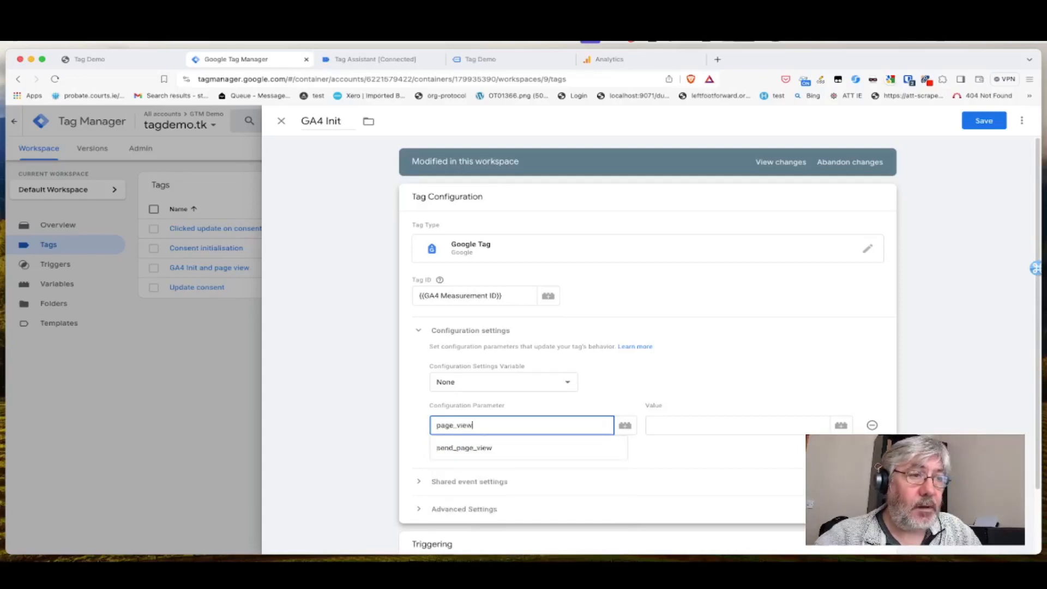
click(497, 455)
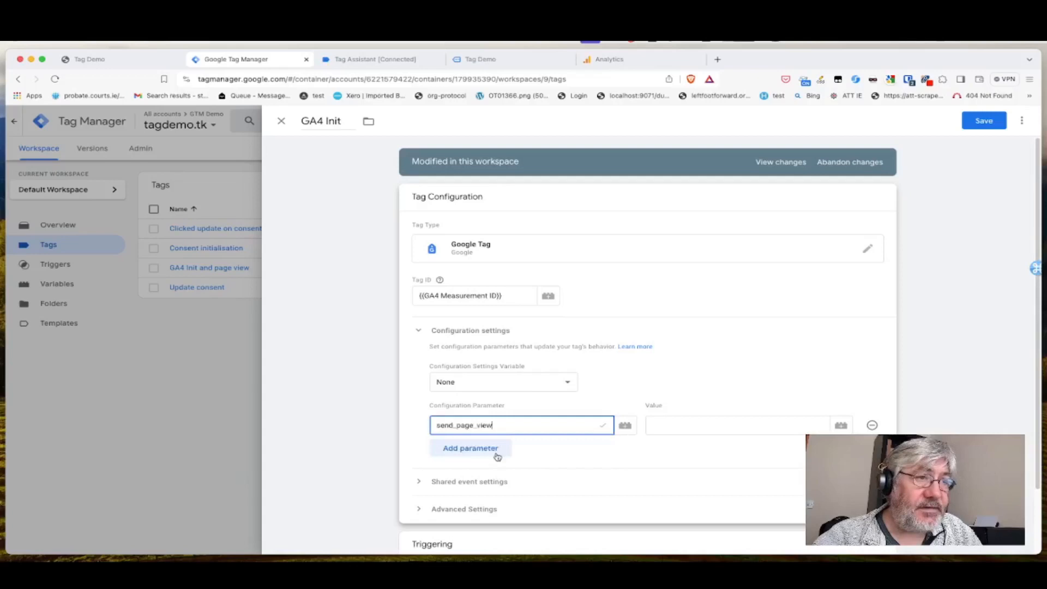
click(678, 424)
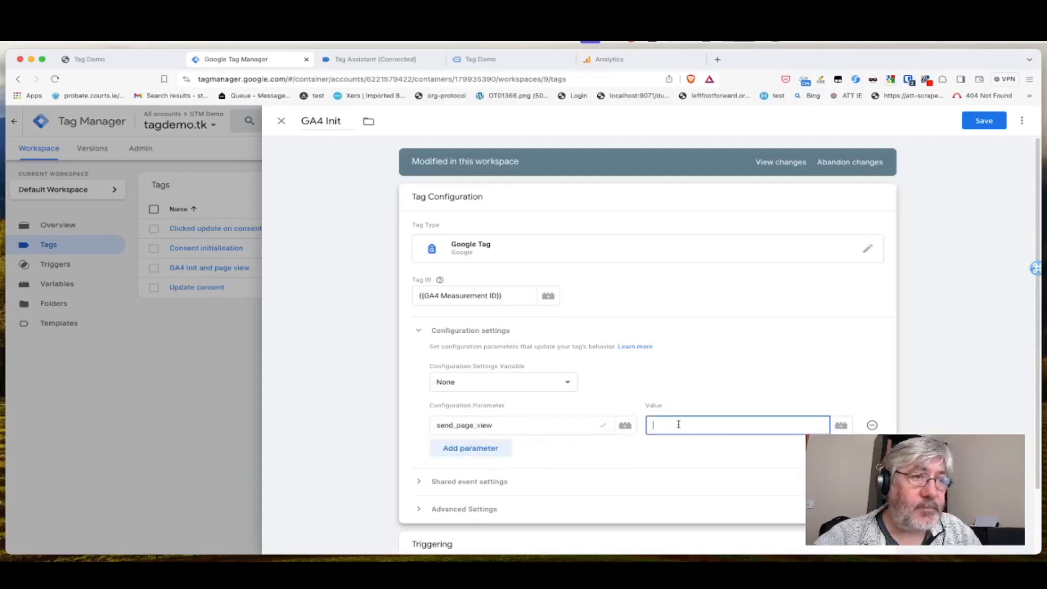
text(fasle)
key(BackSpace)
key(super+a)
text(false)
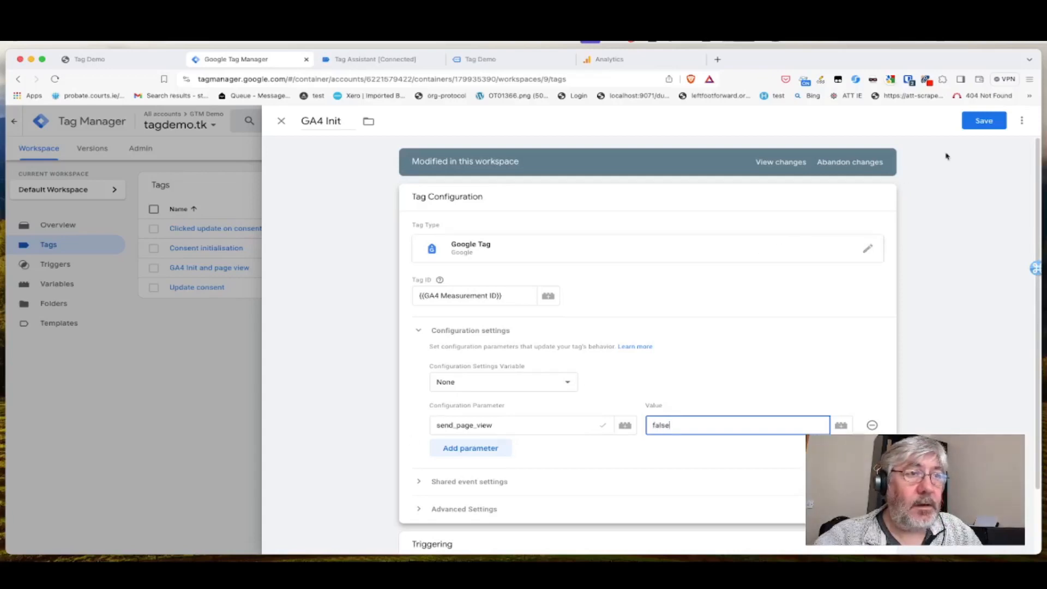
click(994, 129)
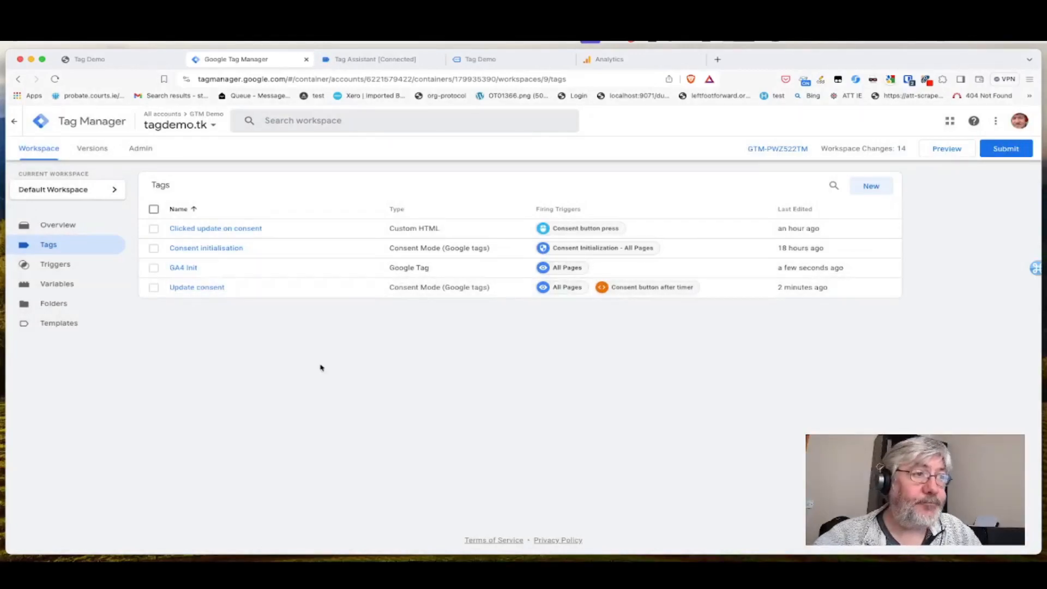
Step: Create a new tag named "GA4 page view" with the type Google Analytics: GA4 Event
click(871, 186)
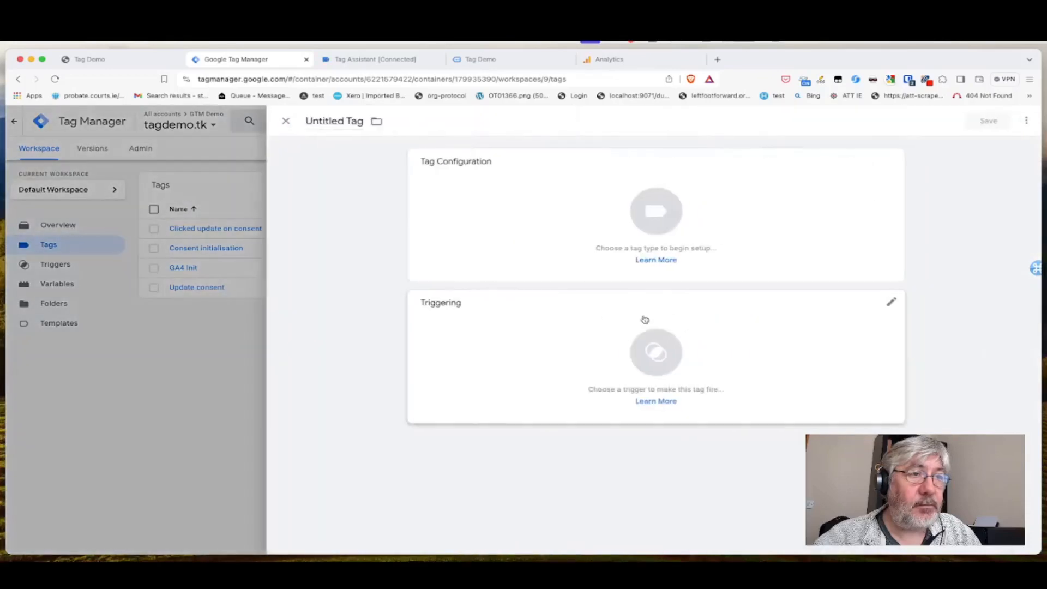
click(344, 120)
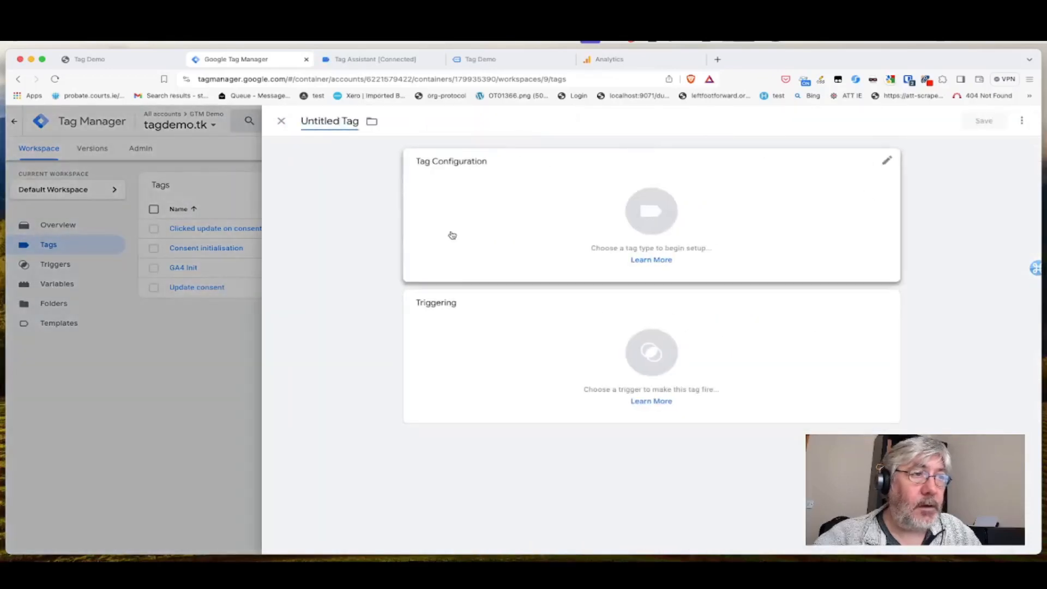
text(GA4 page view)
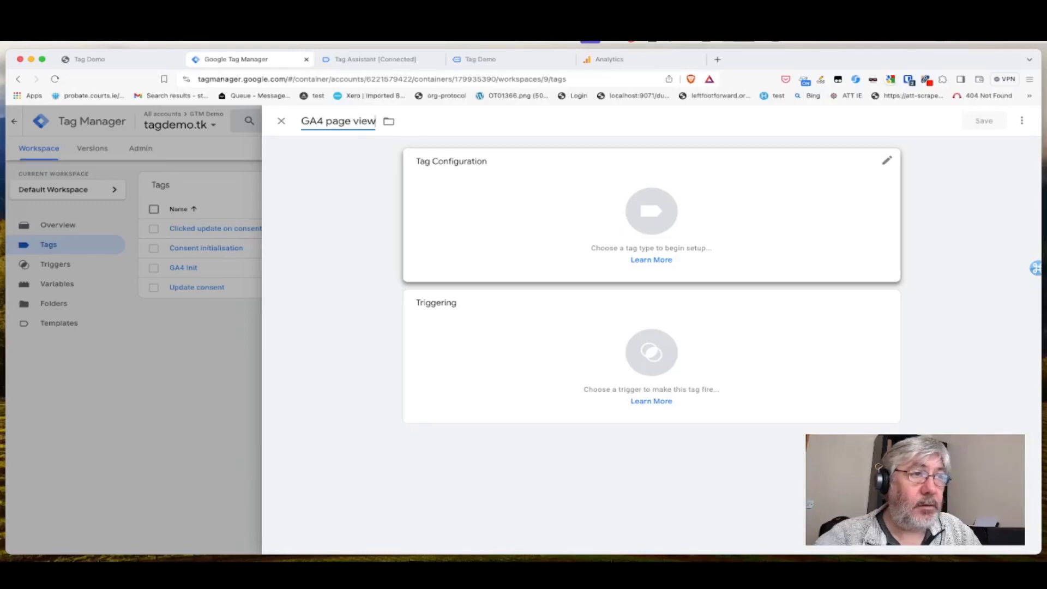
click(676, 232)
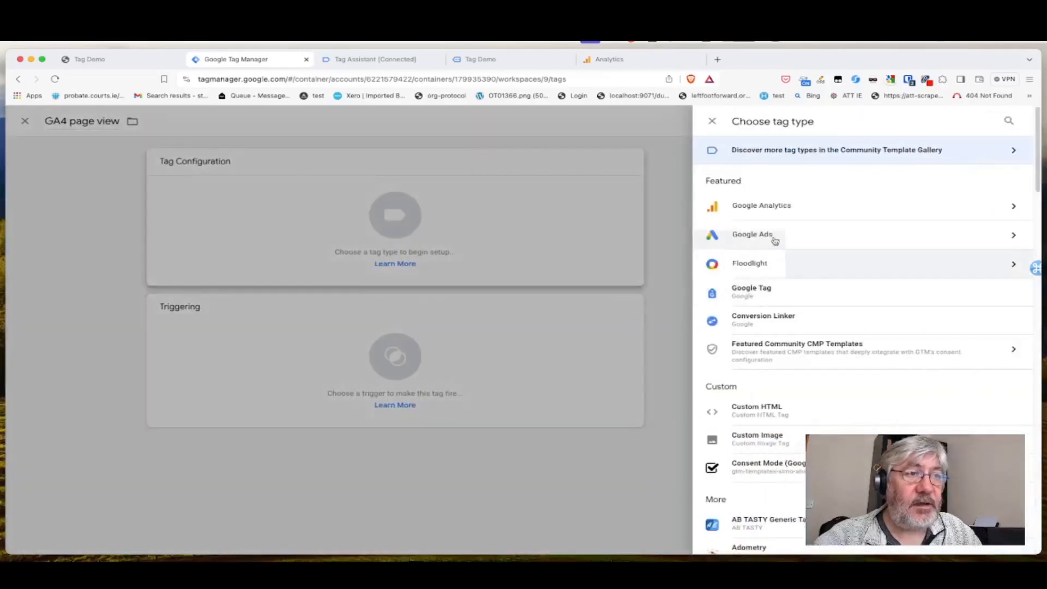
click(773, 212)
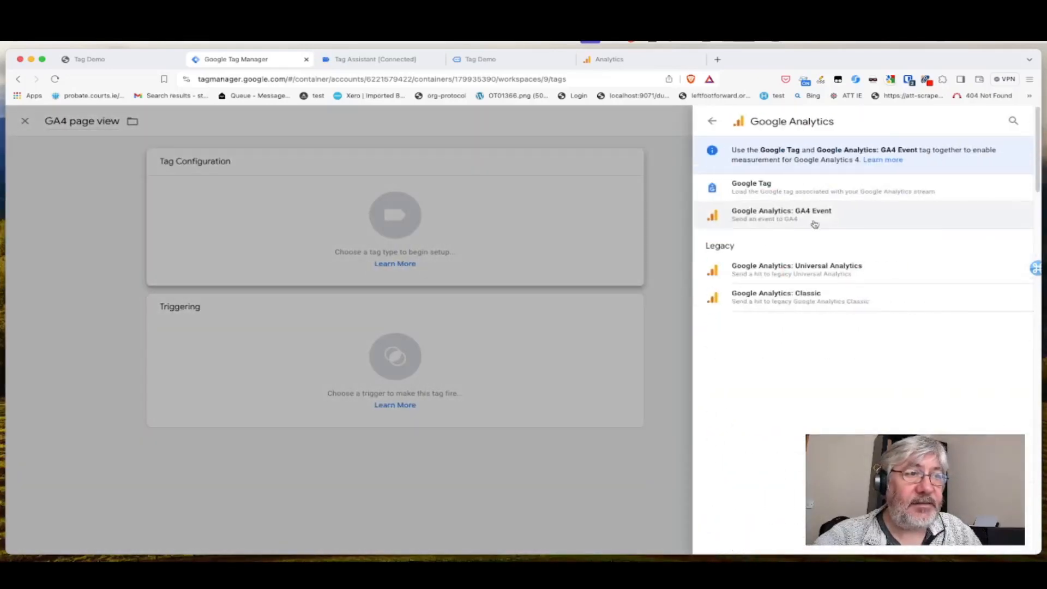
click(809, 217)
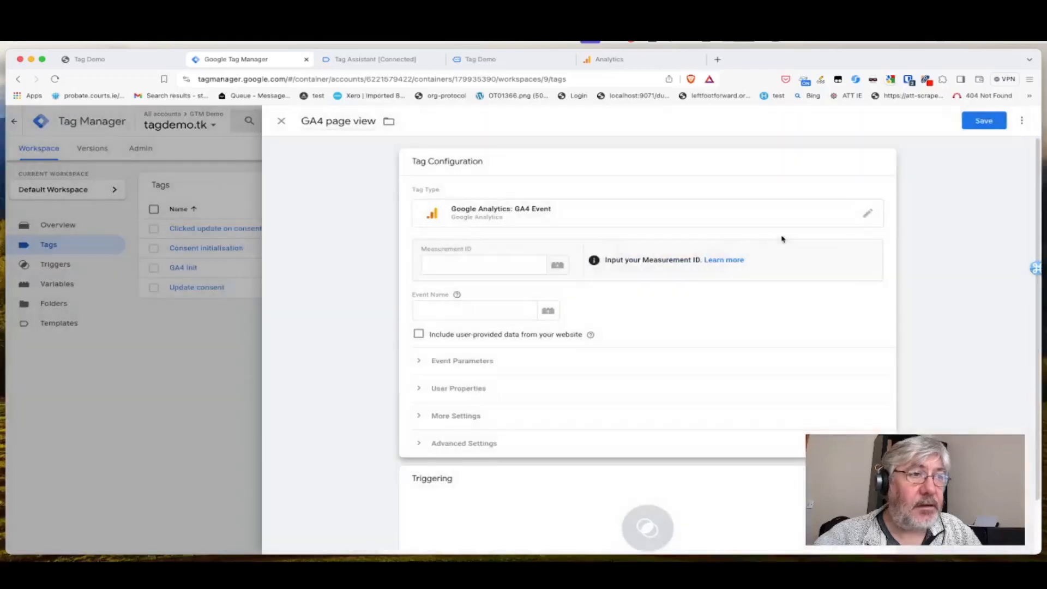
Step: Set the tag's Measurement ID to the GA4 Measurement ID variable and its event name to page_view
click(496, 262)
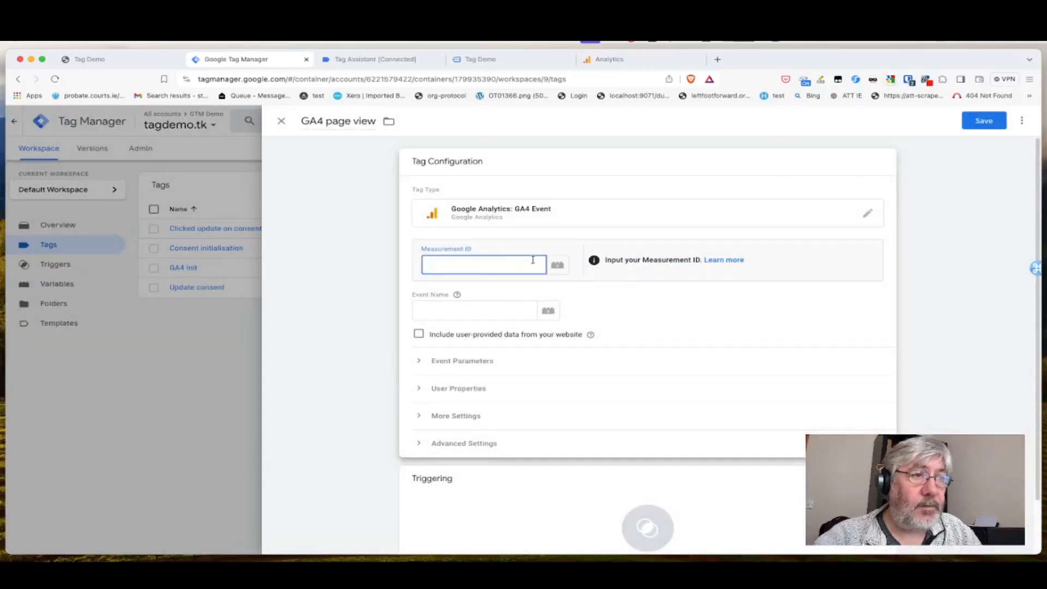
click(557, 265)
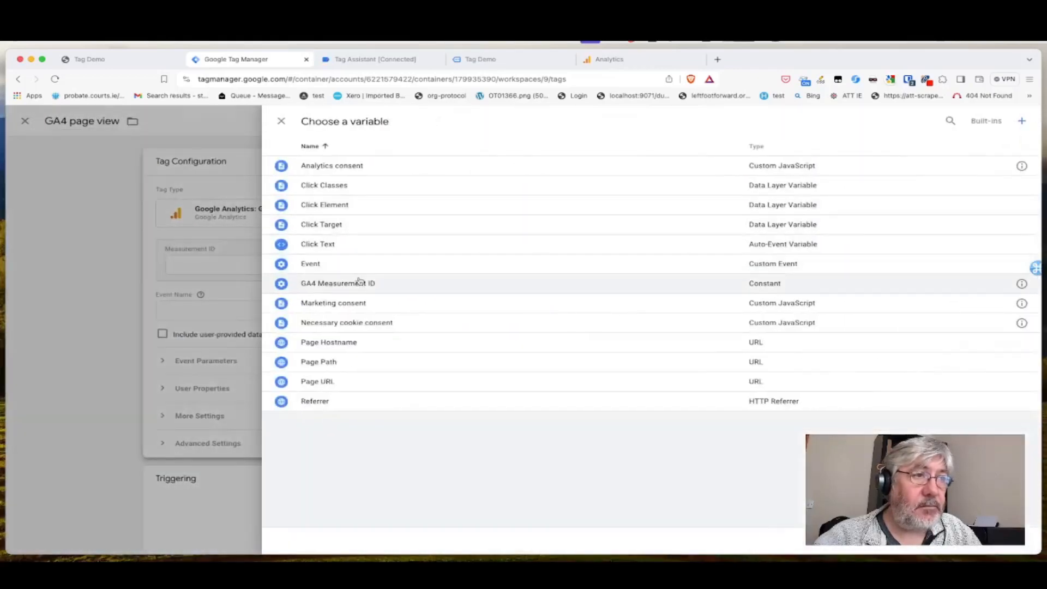
click(359, 282)
click(459, 307)
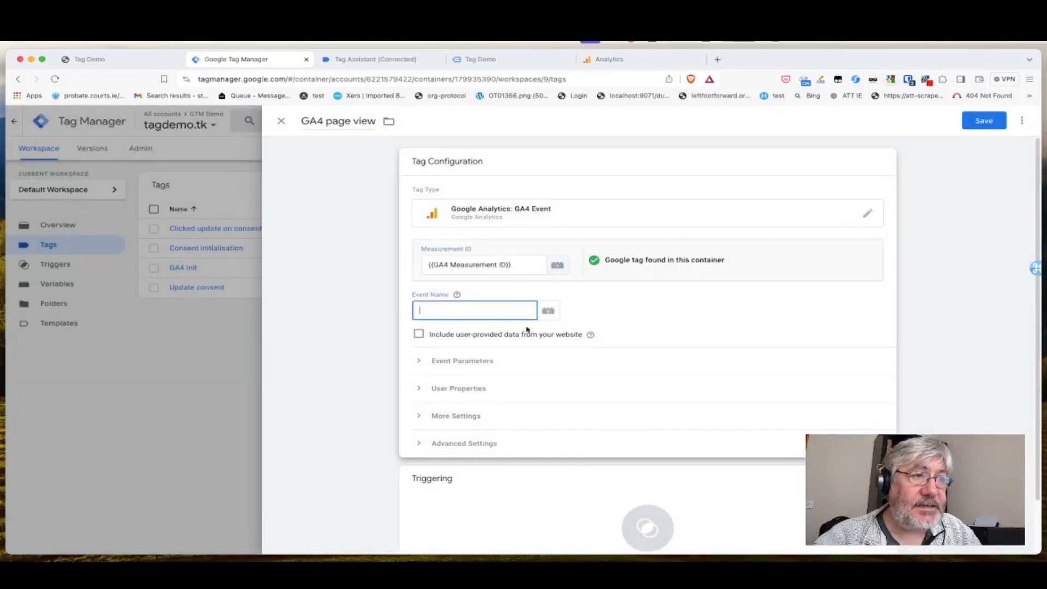
text(page_view)
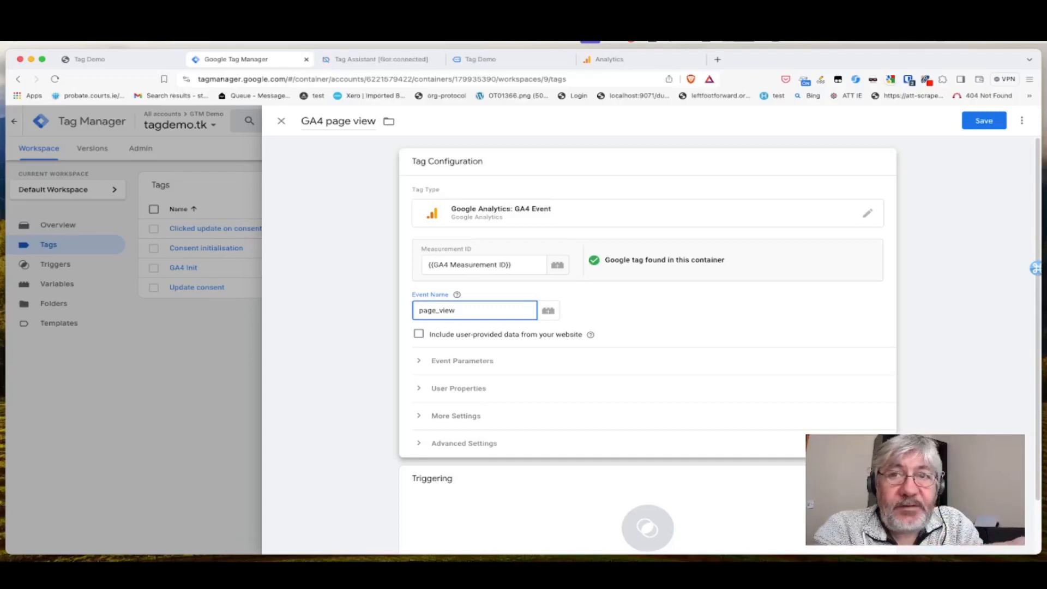
Step: Require additional consent for analytics_storage before the GA4 page view tag fires, and save the tag without a trigger
click(481, 445)
scroll(485, 453, down, 4)
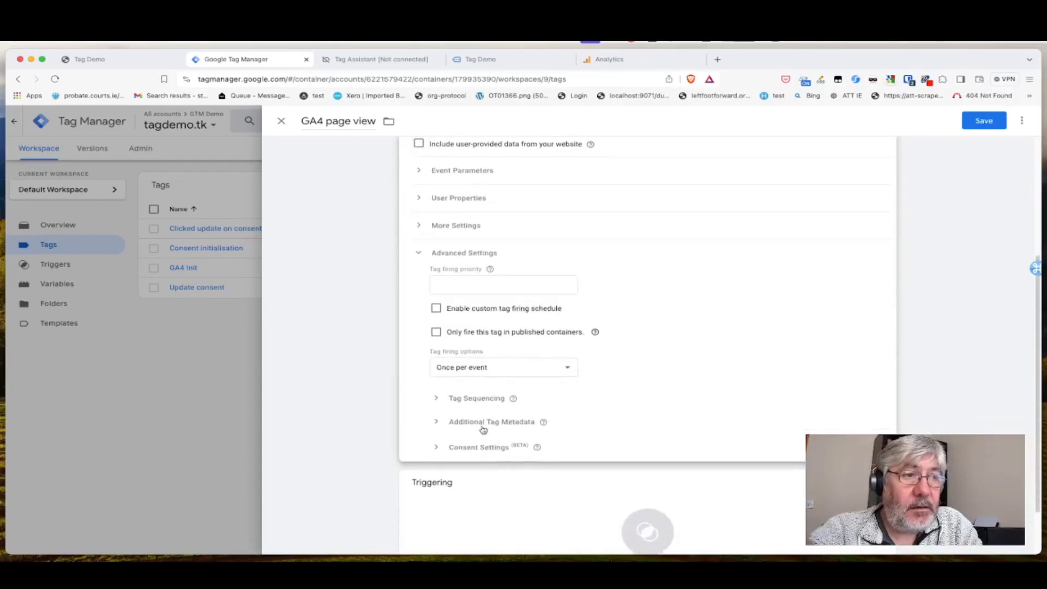
click(487, 446)
scroll(540, 409, down, 3)
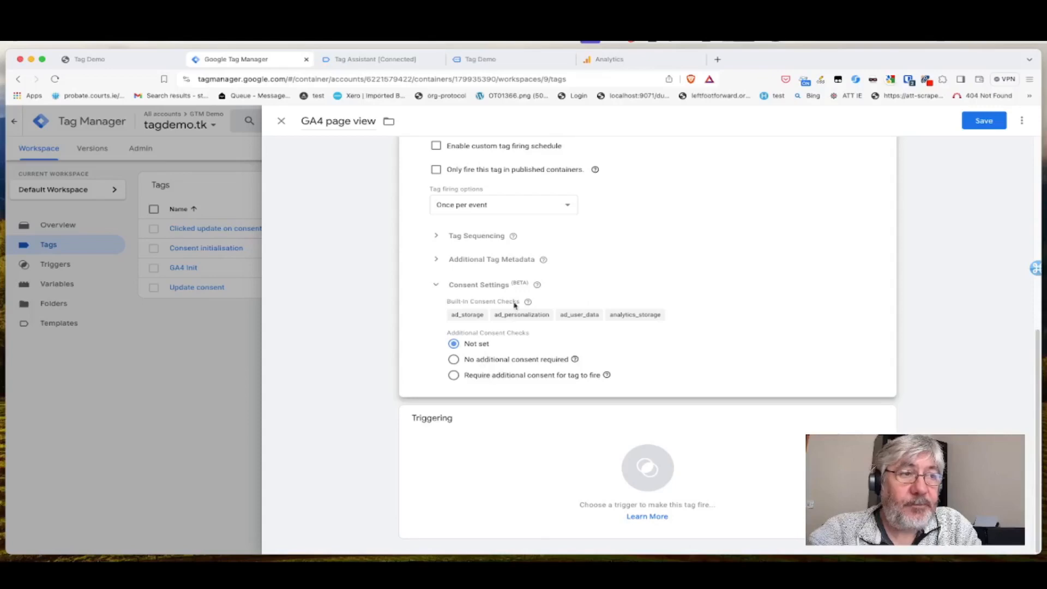
click(497, 376)
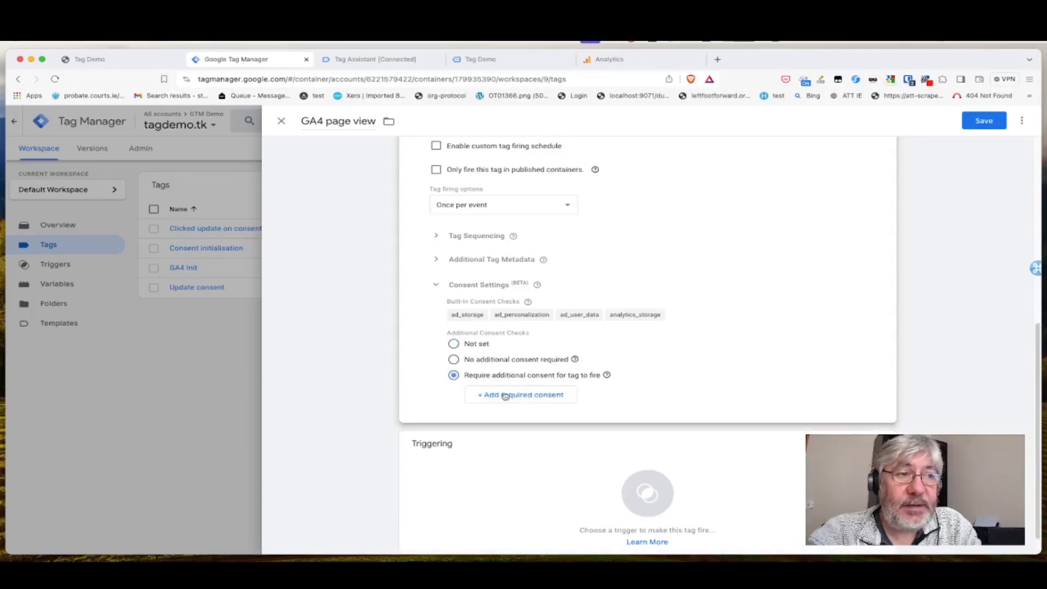
click(506, 395)
click(505, 394)
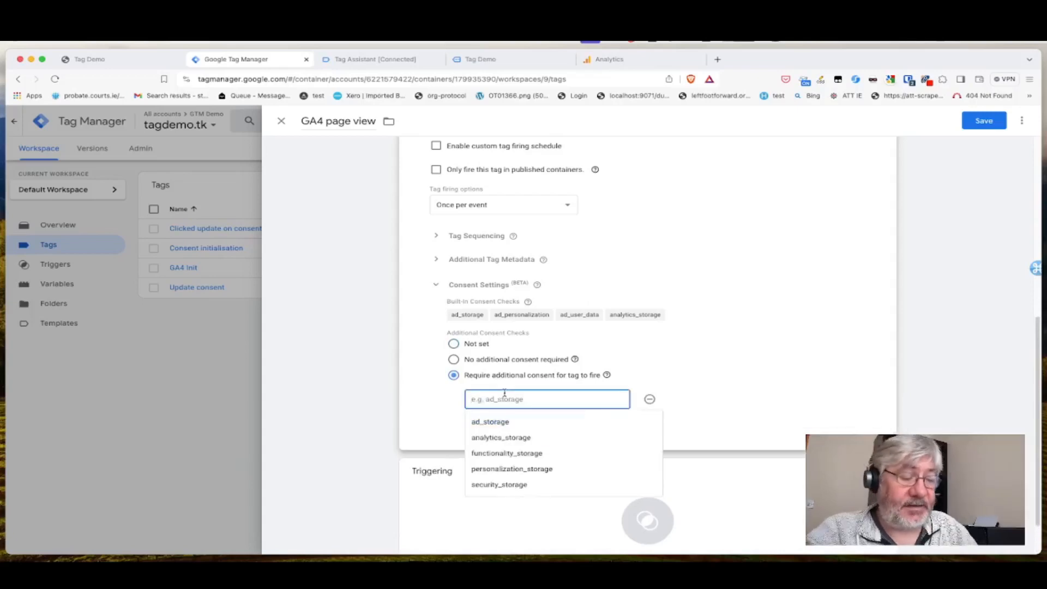
text(analy)
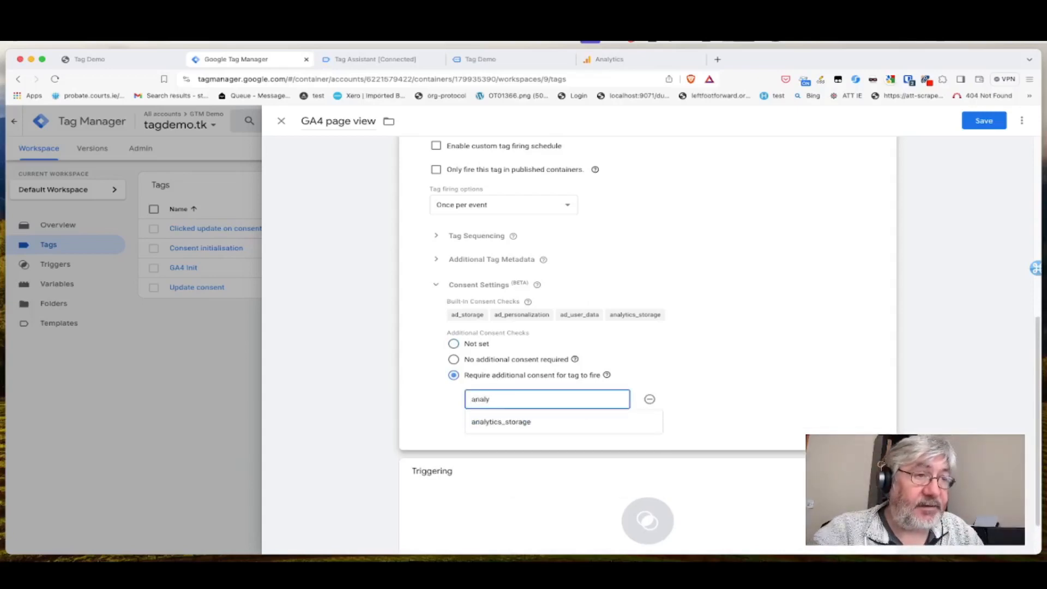
click(526, 421)
click(603, 367)
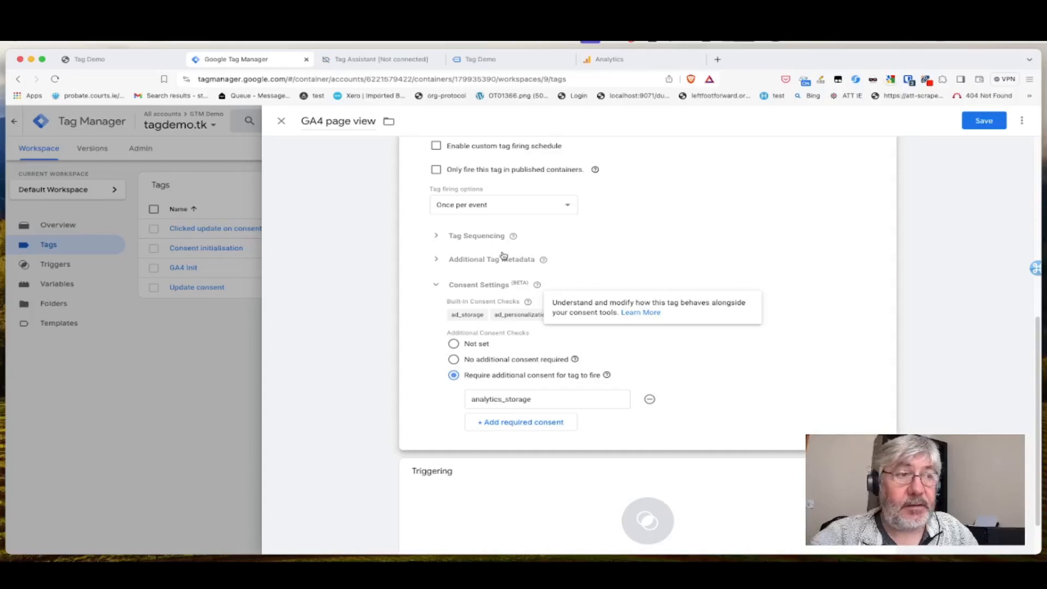
mouse_move(527, 300)
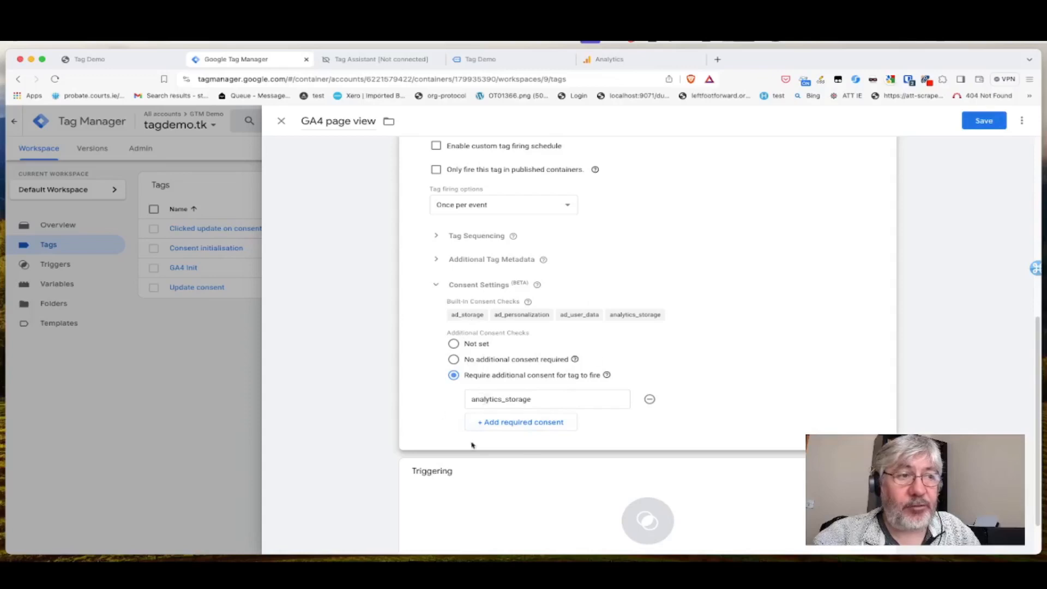
click(993, 123)
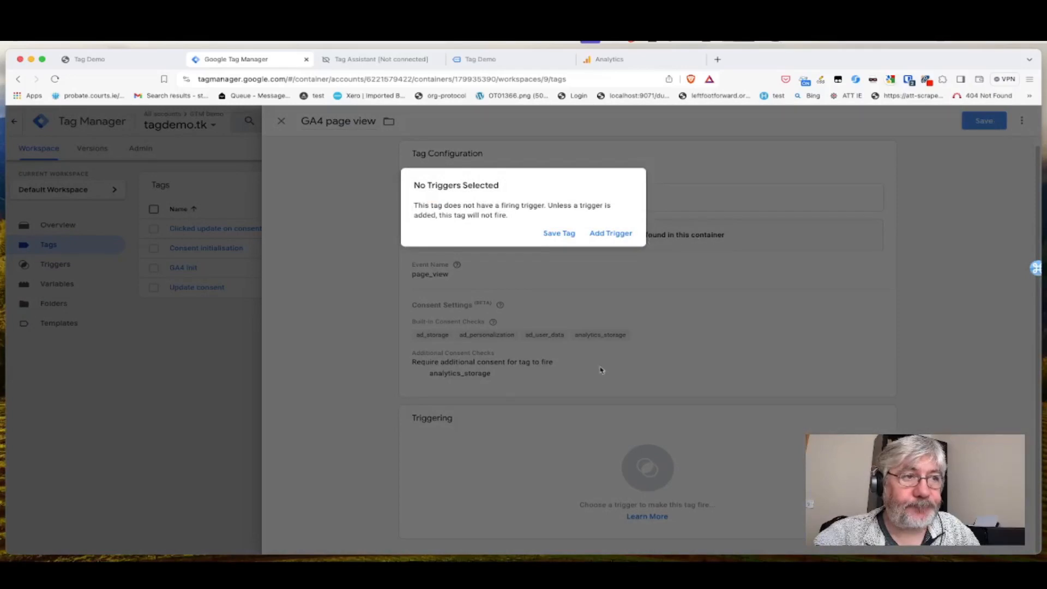
click(570, 236)
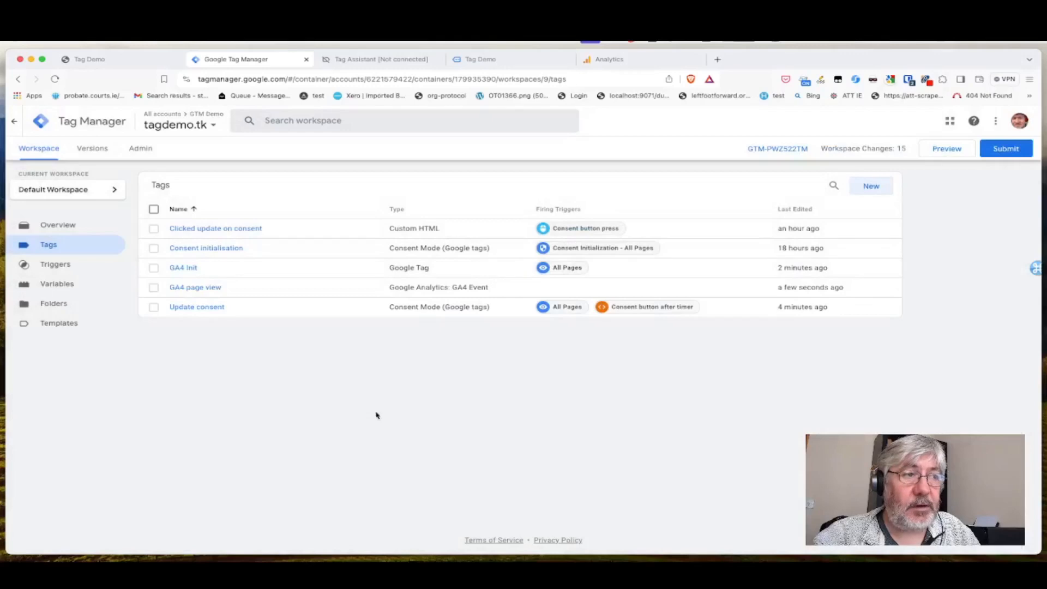
Step: Set the Update consent tag's sequencing to fire the GA4 page view tag after it, and save the tag
click(207, 308)
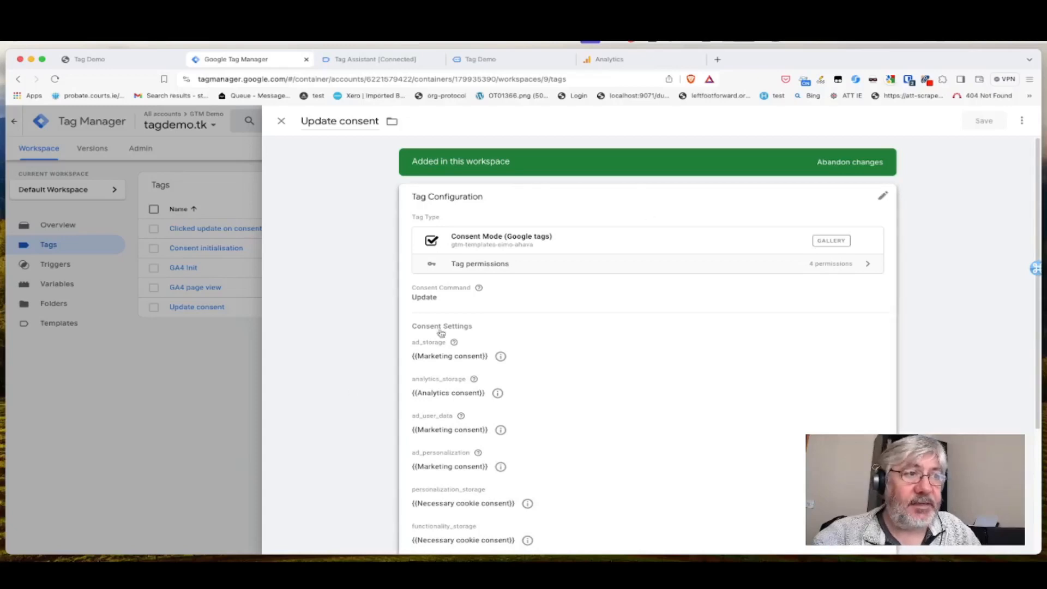
scroll(543, 324, down, 3)
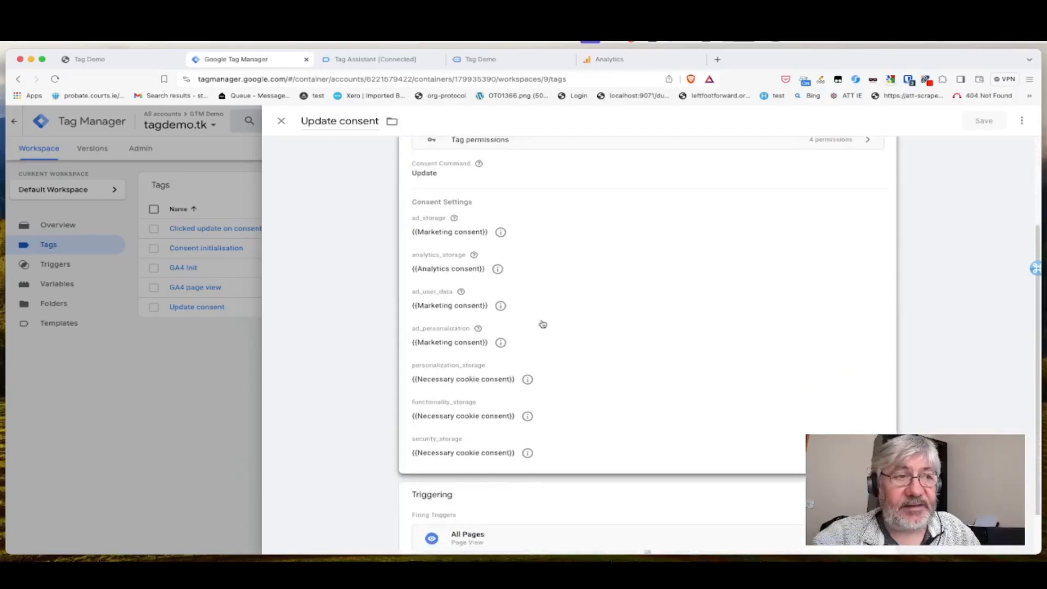
scroll(543, 324, down, 1)
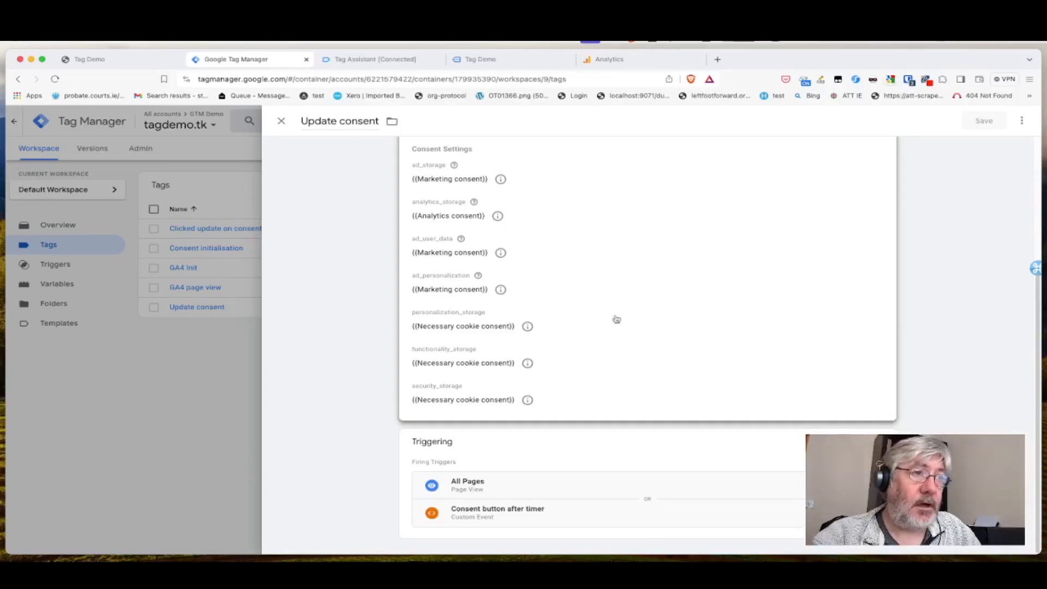
click(562, 414)
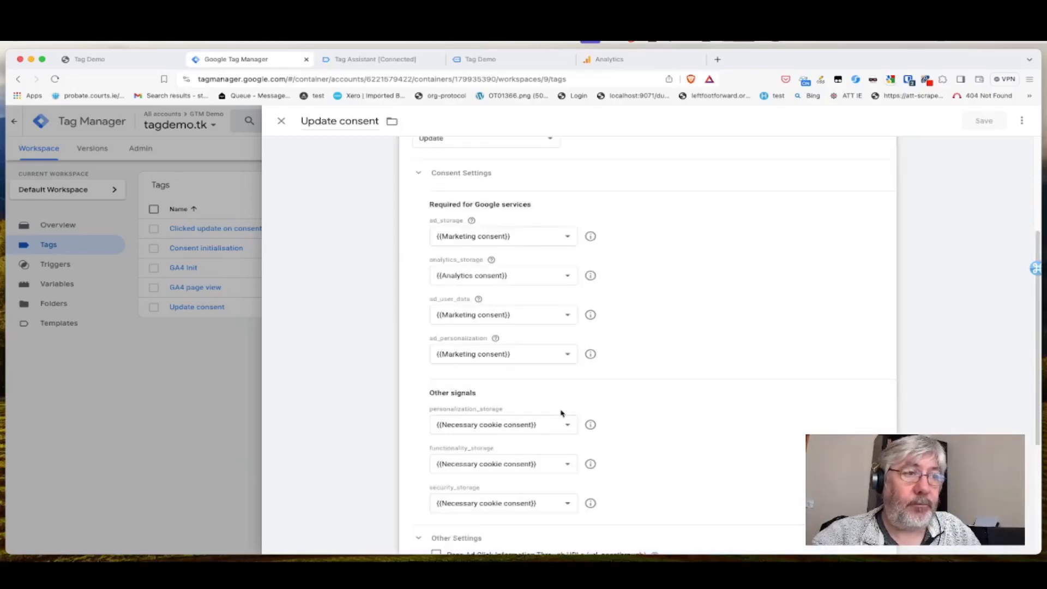
scroll(562, 414, down, 4)
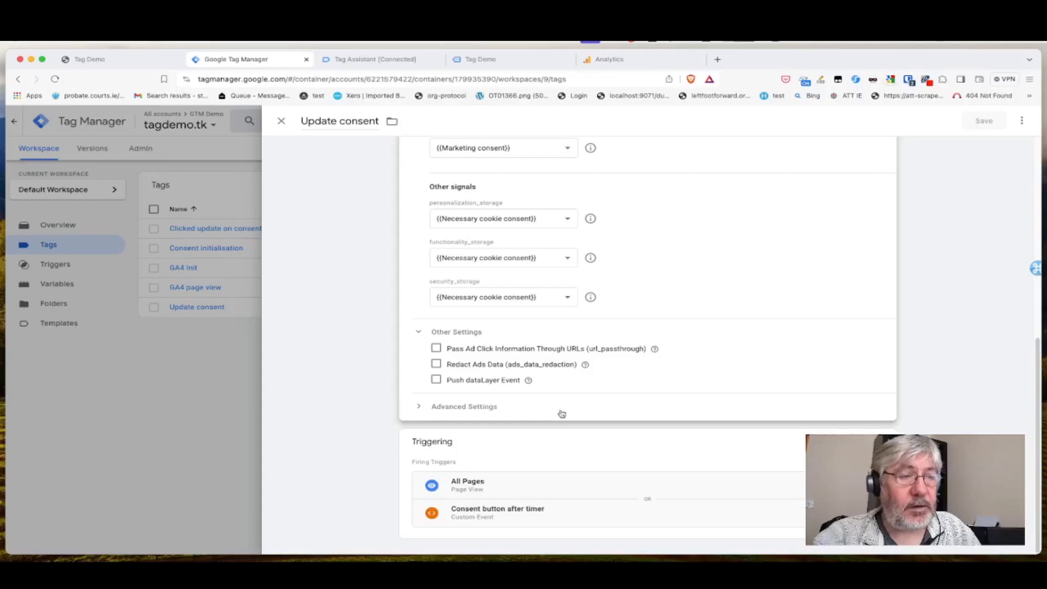
click(491, 407)
scroll(491, 406, down, 4)
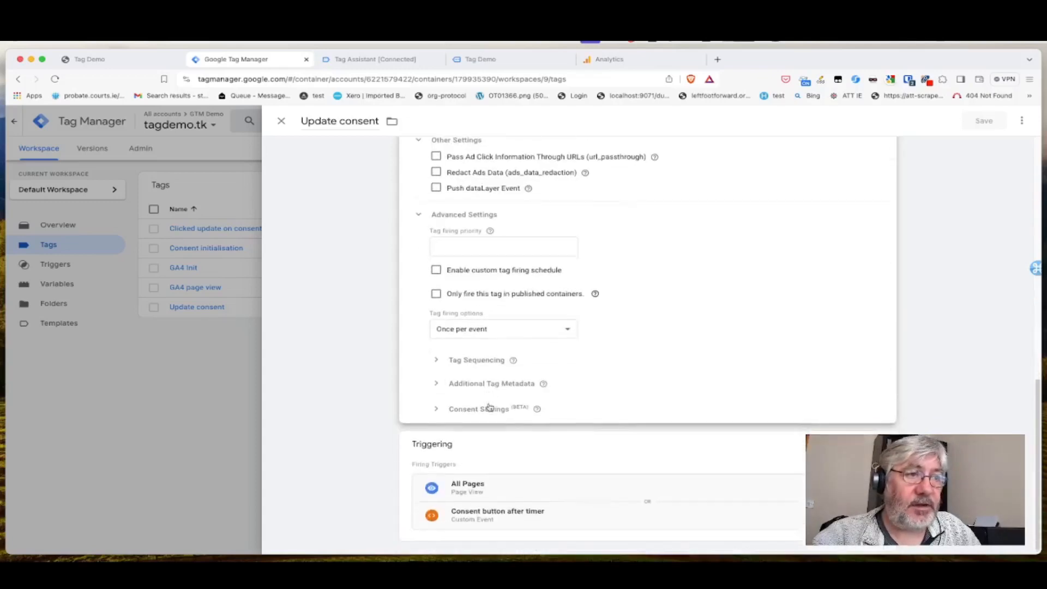
click(489, 362)
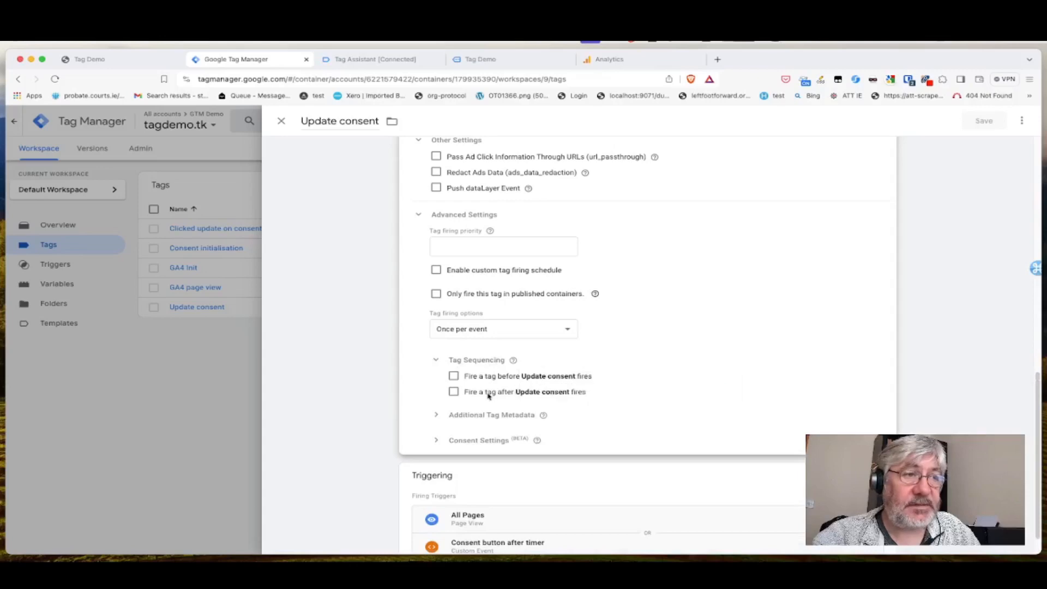
click(453, 391)
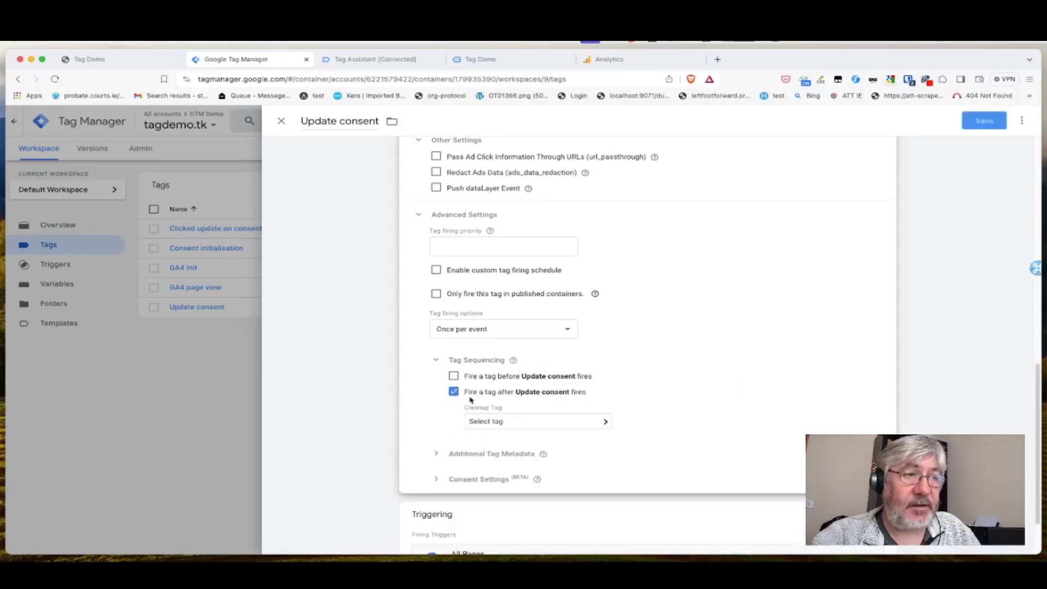
click(527, 423)
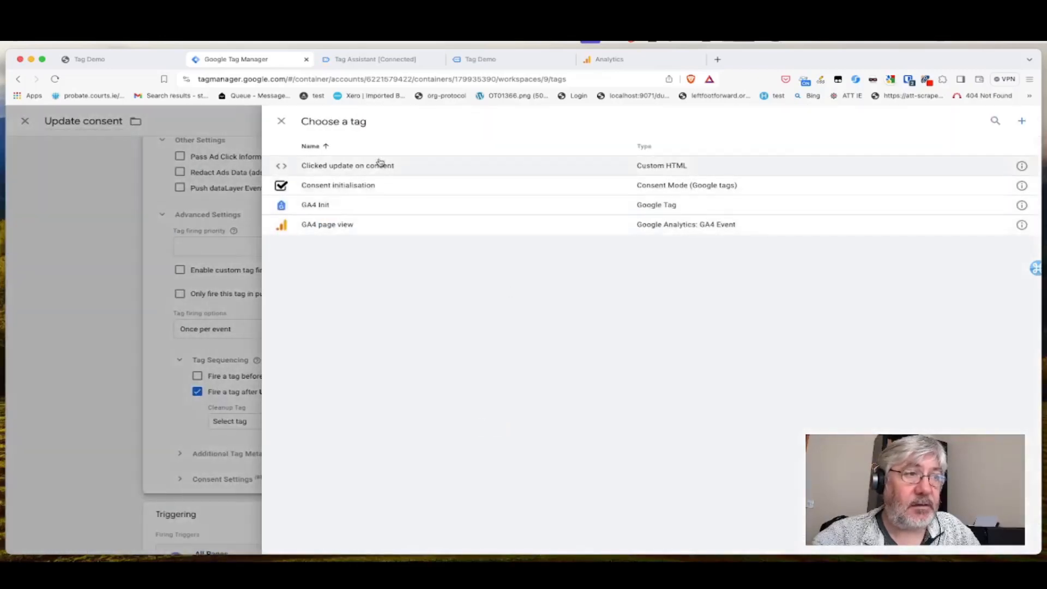
click(364, 224)
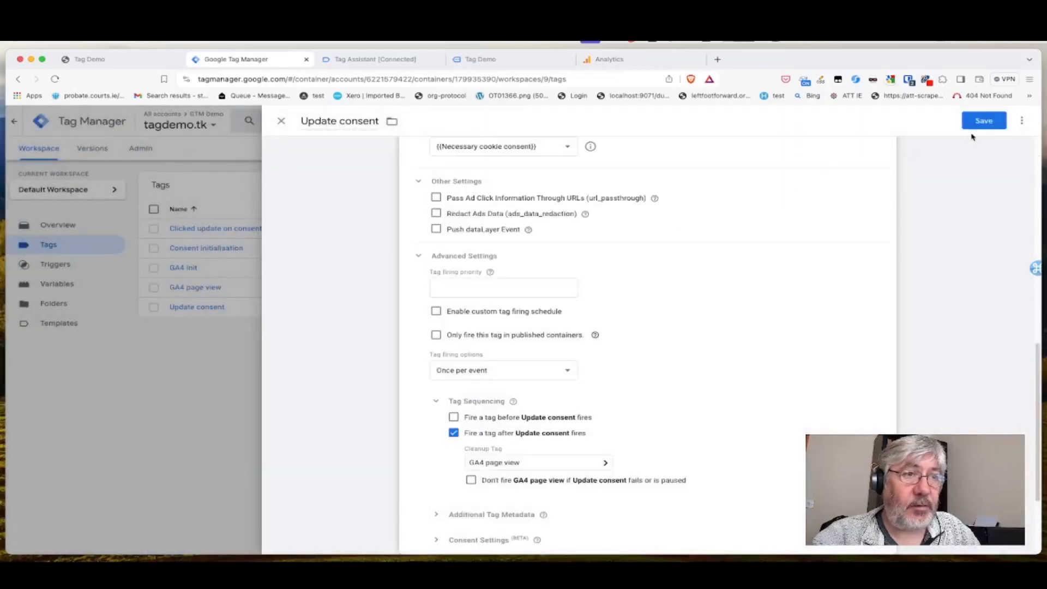
click(985, 123)
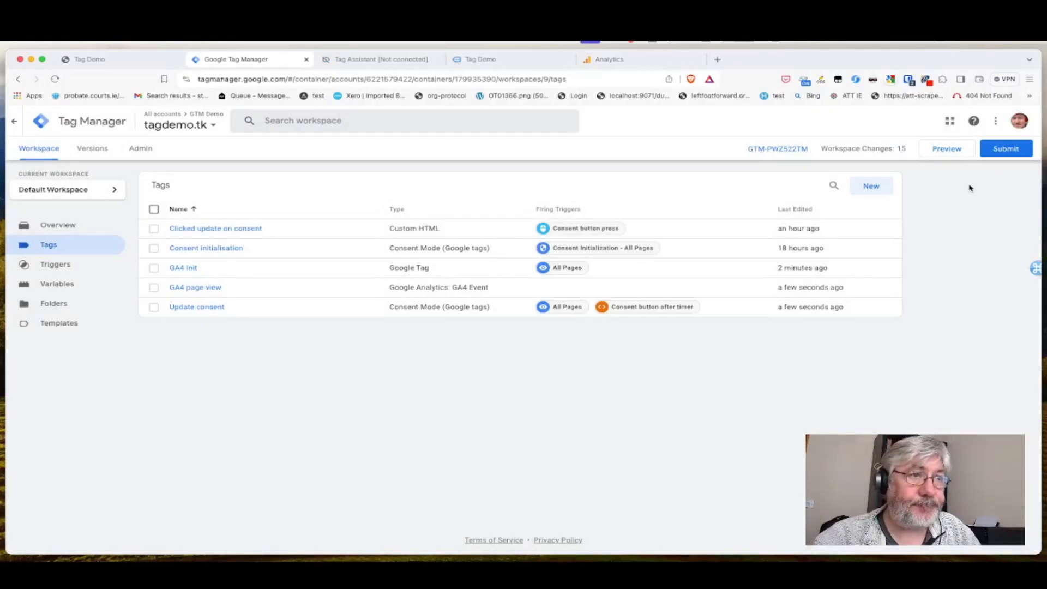
Step: Preview the container in Tag Assistant, continue past the connection notice, and switch to the Tag Demo site
click(956, 150)
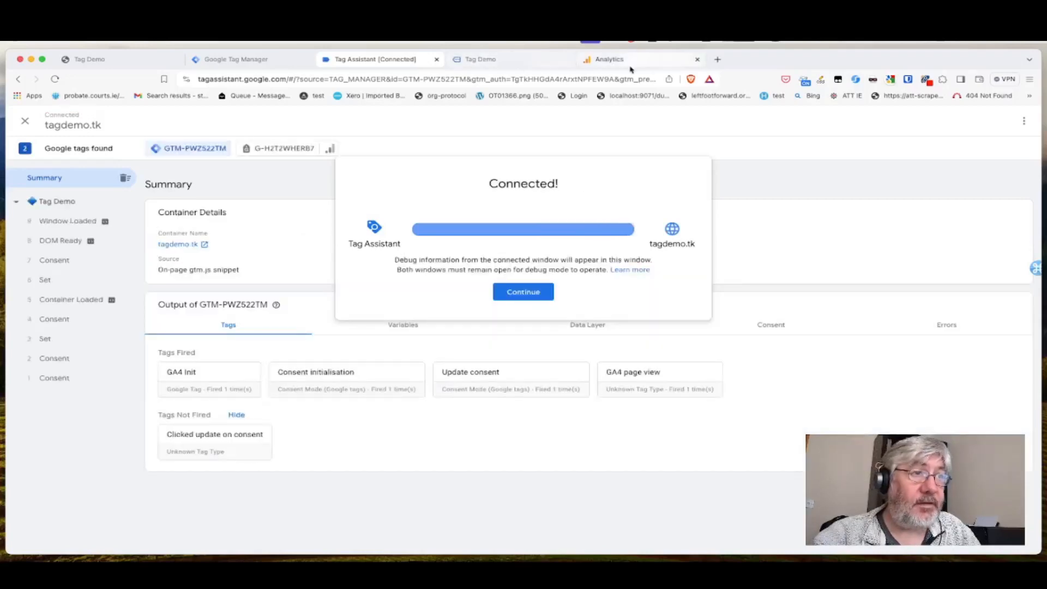
click(539, 289)
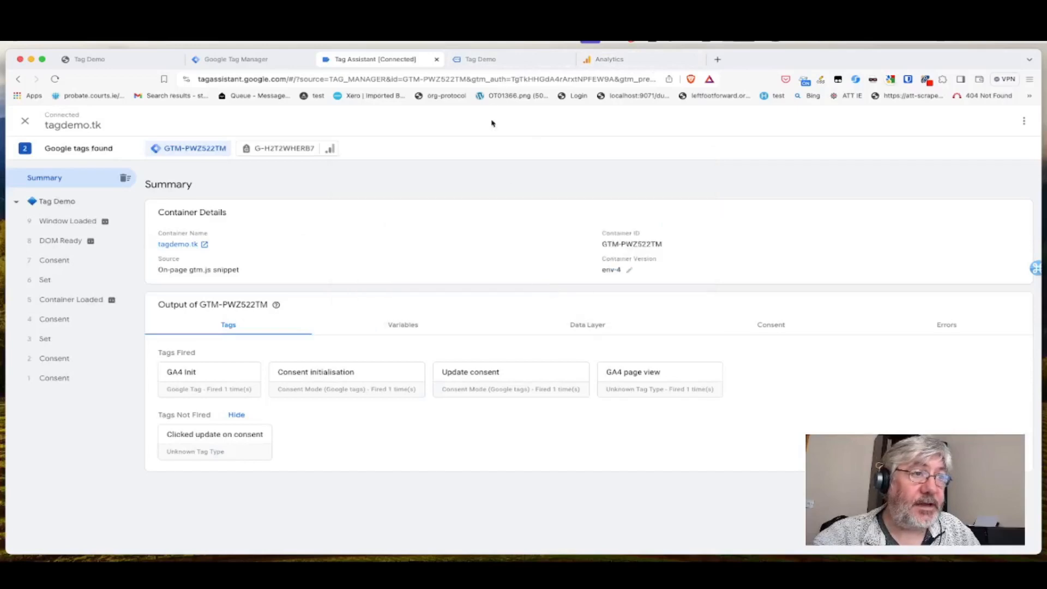
click(488, 60)
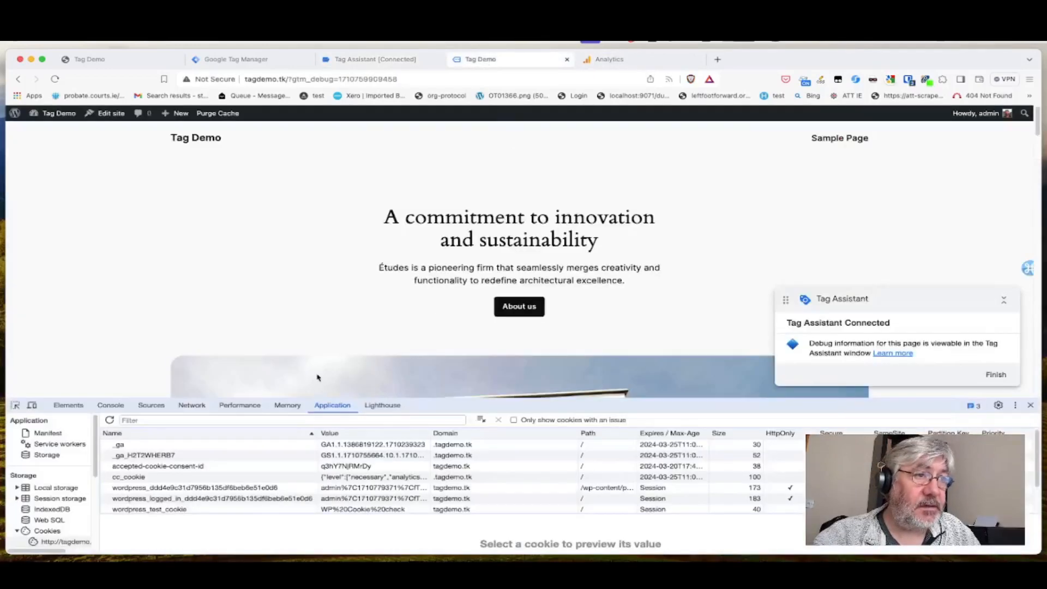
Step: Delete the cc_cookie cookie from the site's stored cookies and reload the page
click(187, 479)
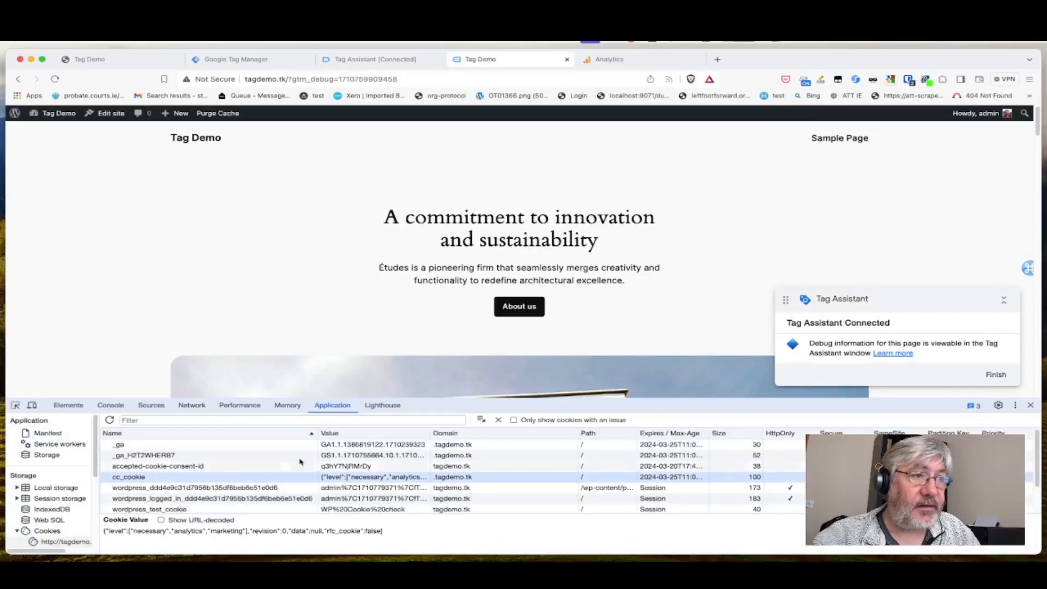
click(497, 420)
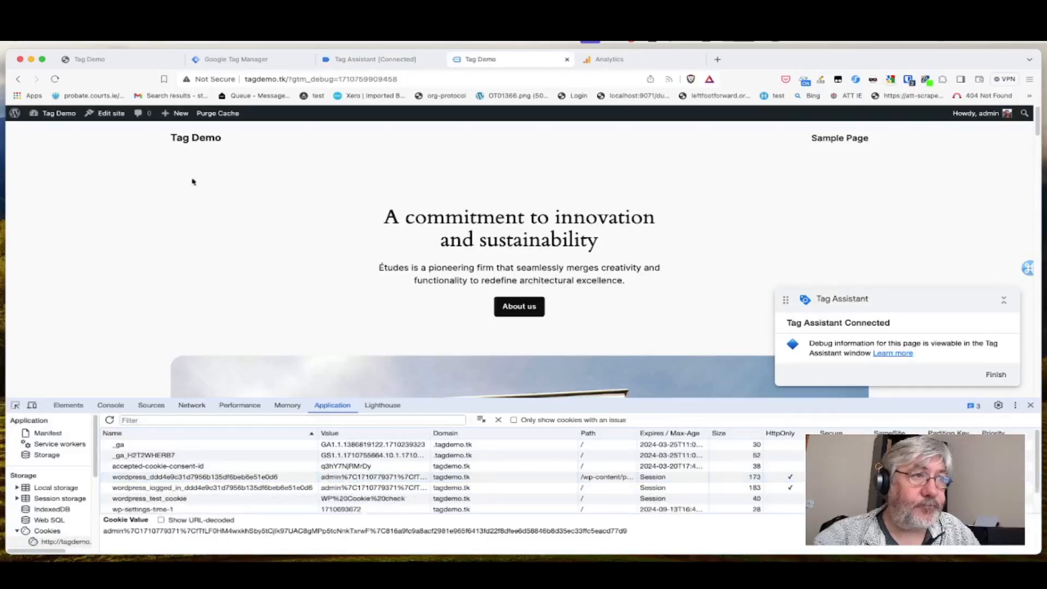
click(54, 79)
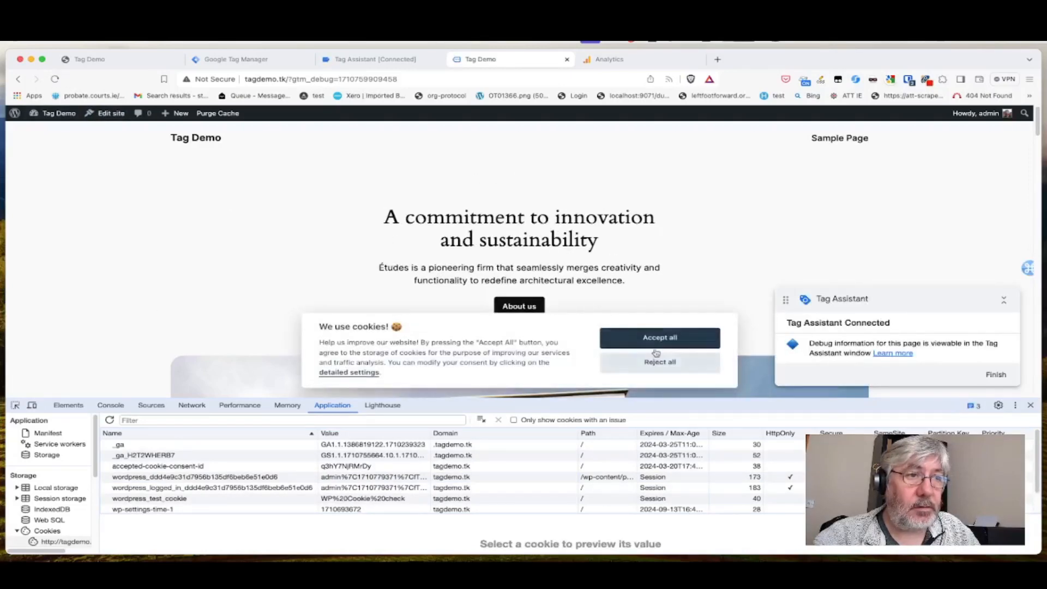
Step: Switch to Google Analytics and check the DebugView timeline for page_view events at an enlarged page zoom of 100%
click(606, 60)
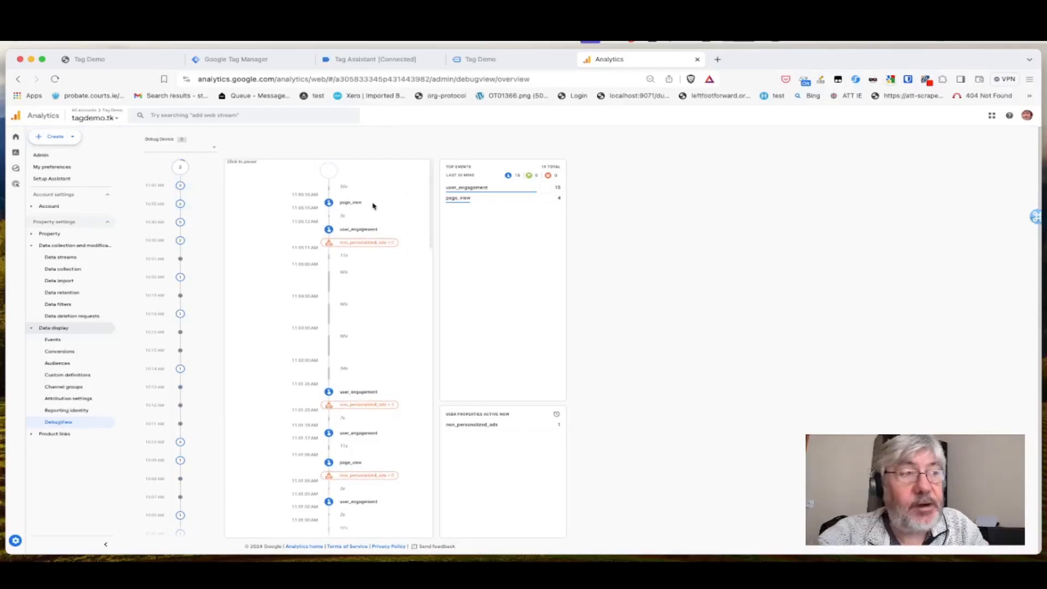
key(super+equal)
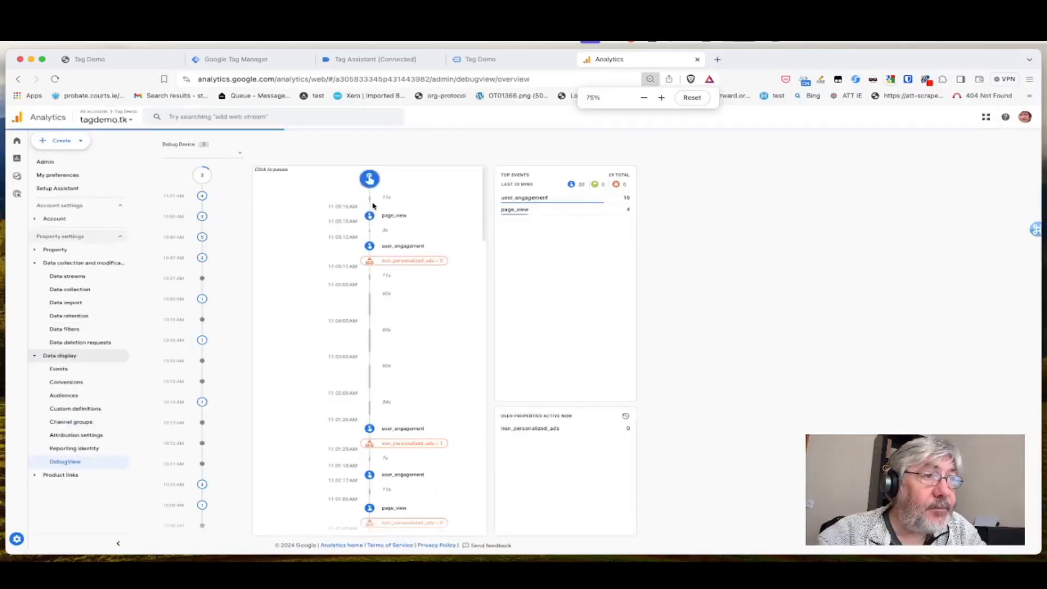
key(super+equal)
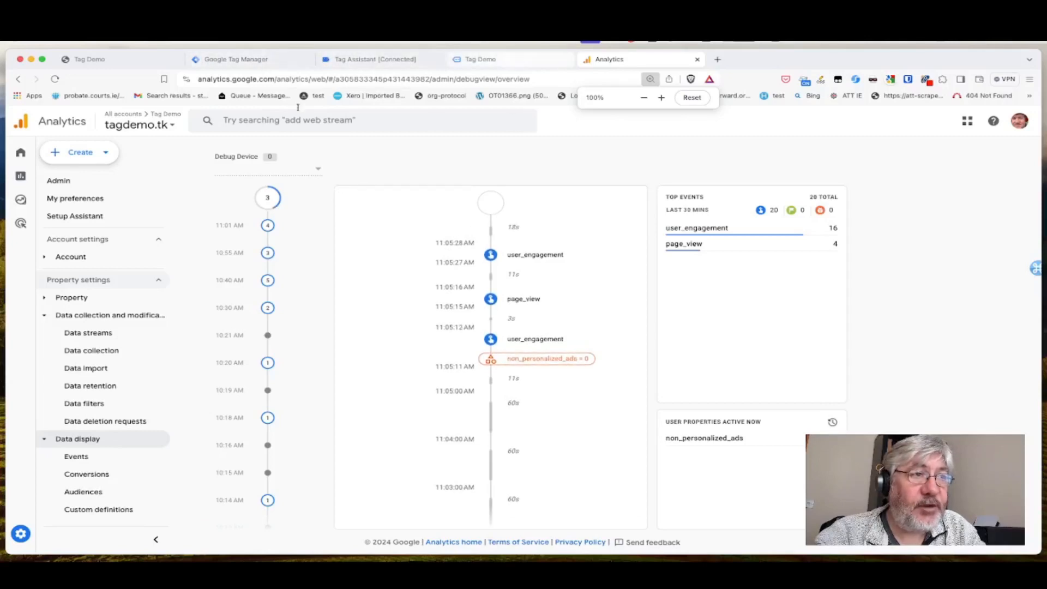
Step: Return to the Tag Demo site and check the default and update consent states in the InfoTrust extension
click(480, 58)
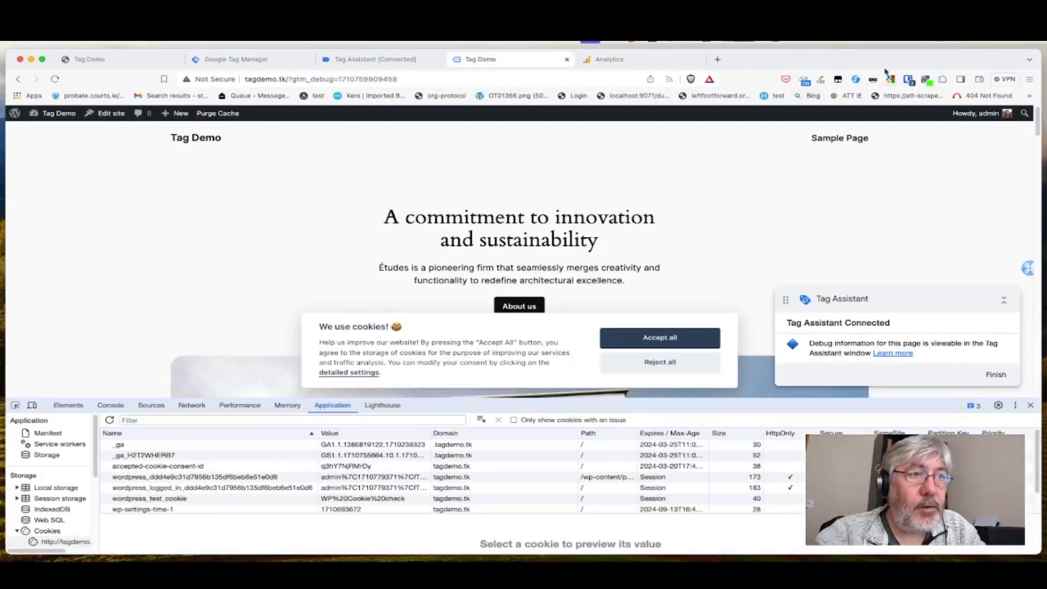
click(927, 80)
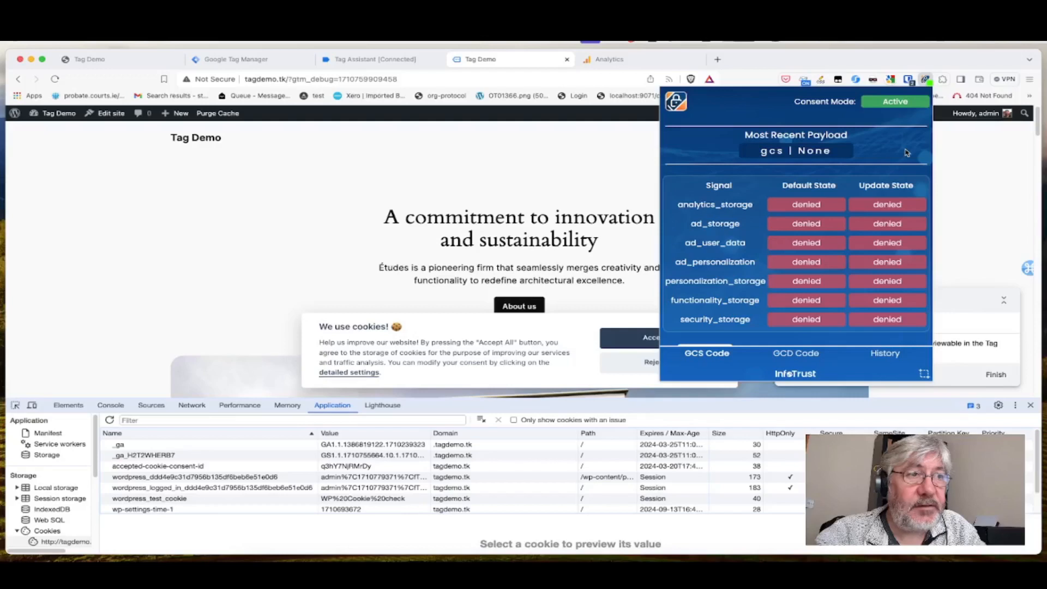
click(607, 192)
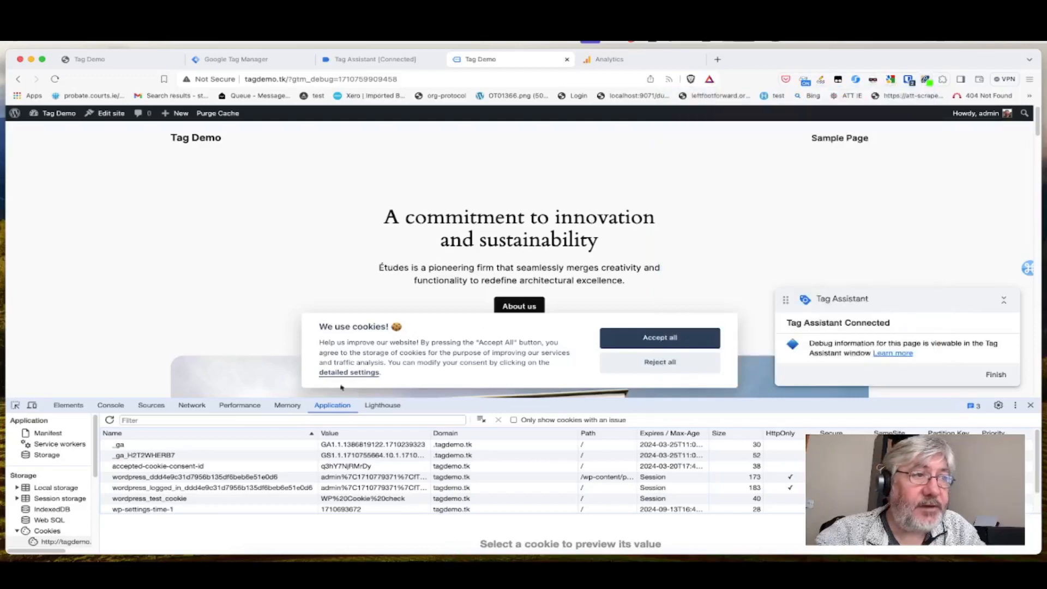
Step: Examine the Tag Demo page's console log for the GA4 config command, consent update and data layer pushes before consent is given
click(115, 407)
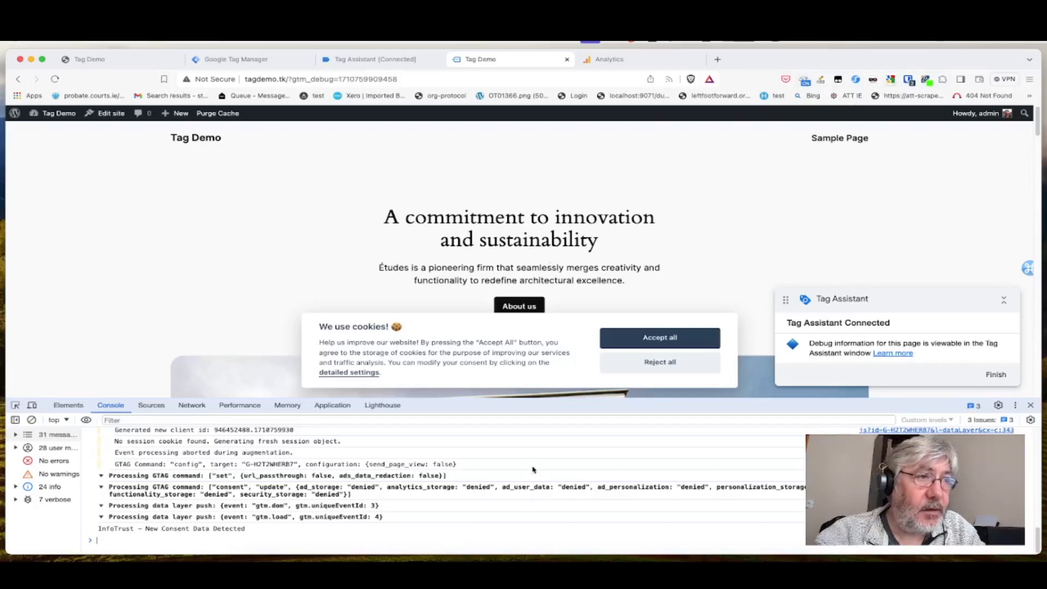
scroll(531, 469, up, 3)
scroll(532, 469, up, 3)
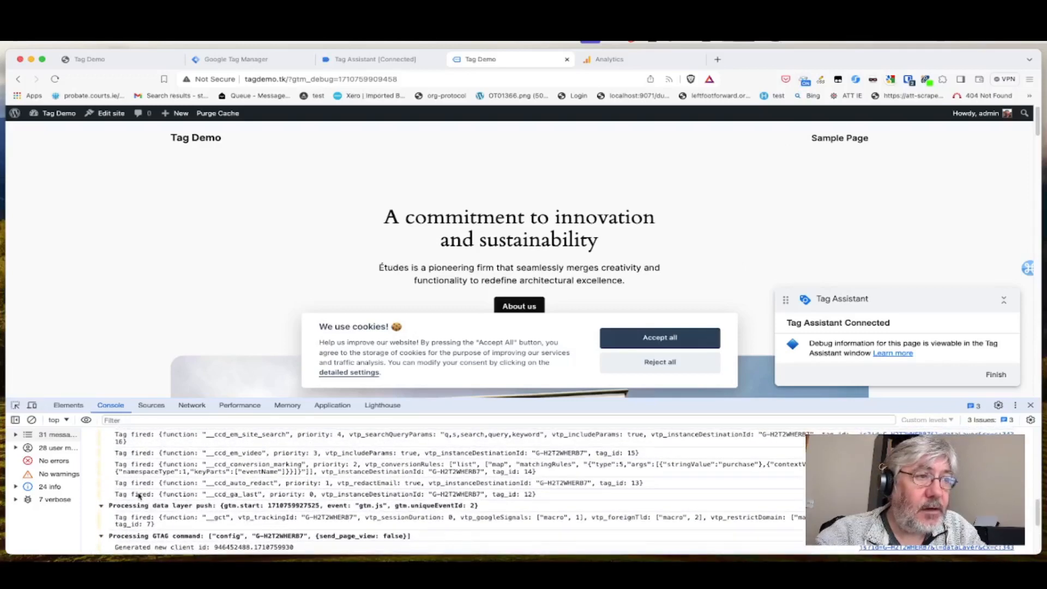
scroll(246, 488, up, 3)
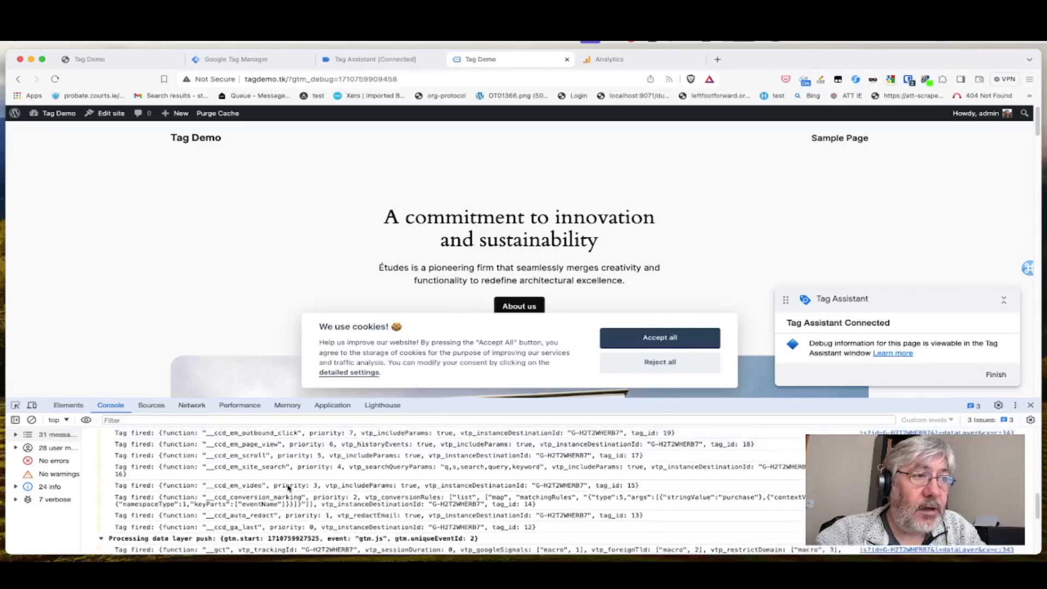
scroll(288, 487, down, 6)
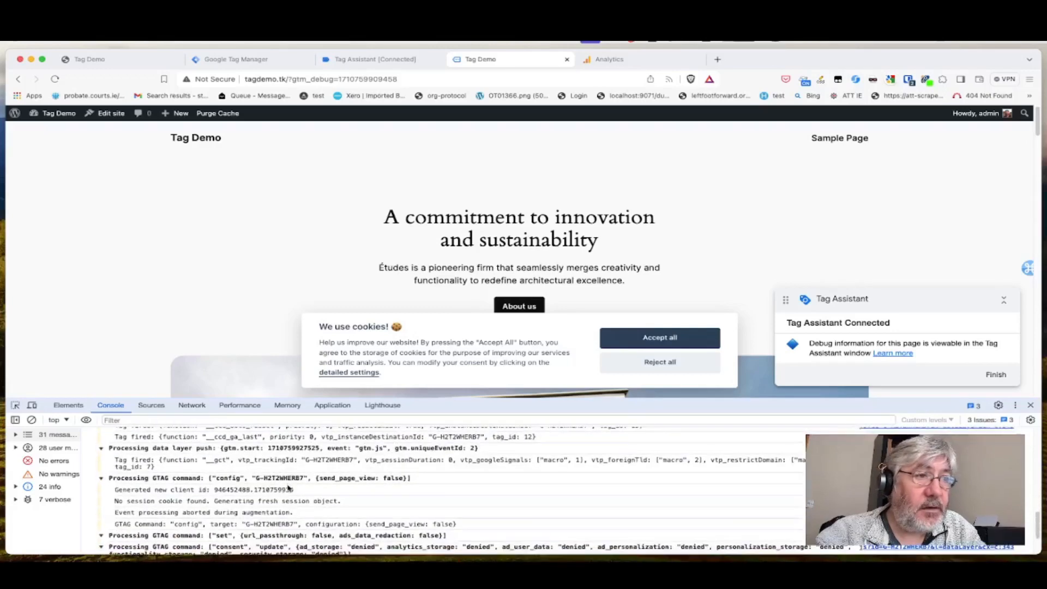
scroll(290, 488, down, 1)
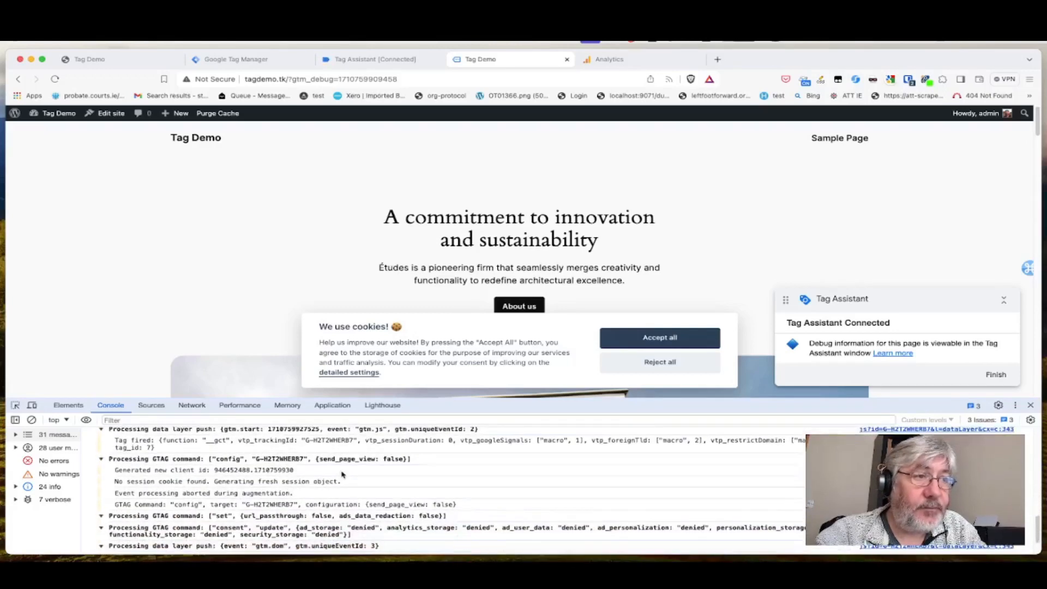
scroll(221, 469, down, 1)
scroll(221, 469, down, 2)
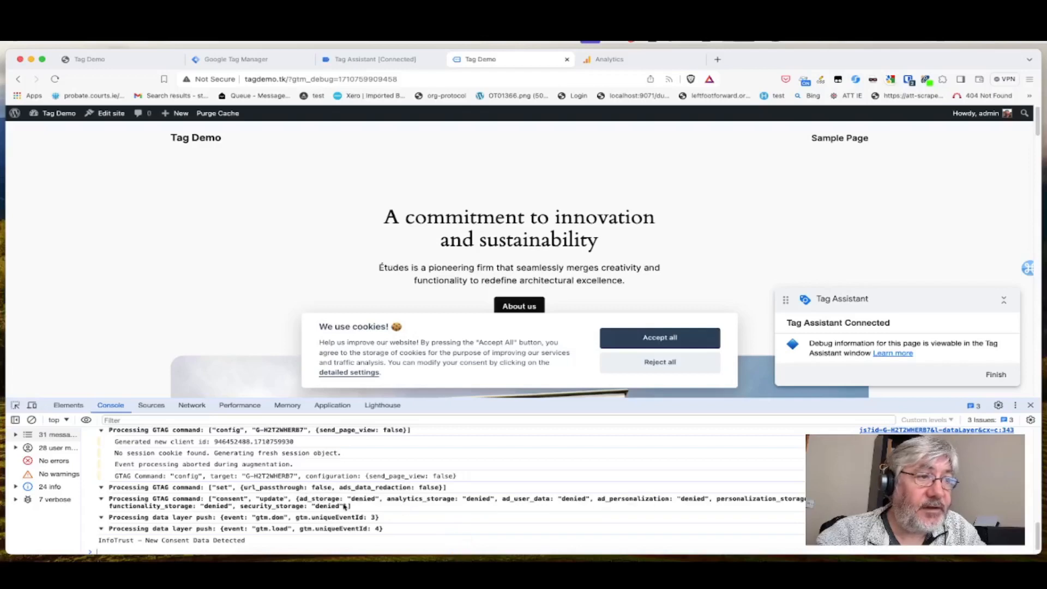
scroll(344, 506, down, 1)
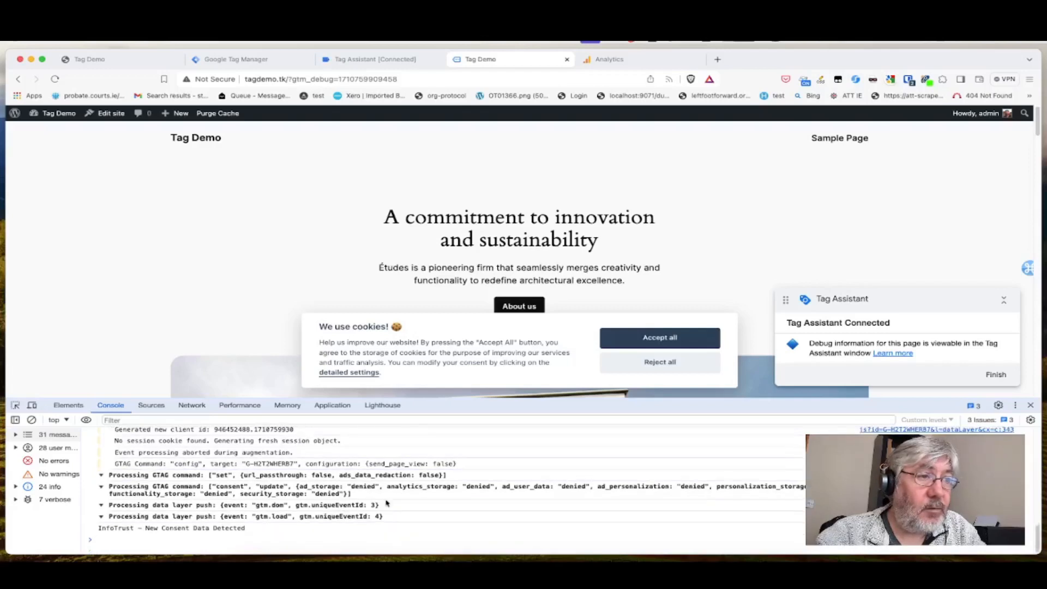
Step: Search the console log for page_view and go through all the matches
click(304, 535)
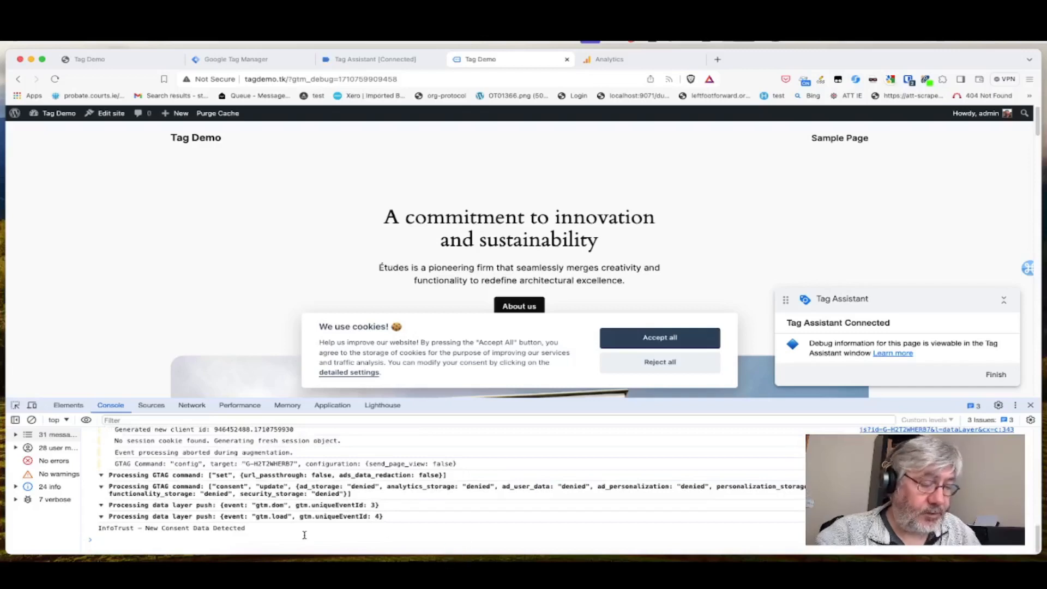
key(super+f)
text(page_view)
key(Return)
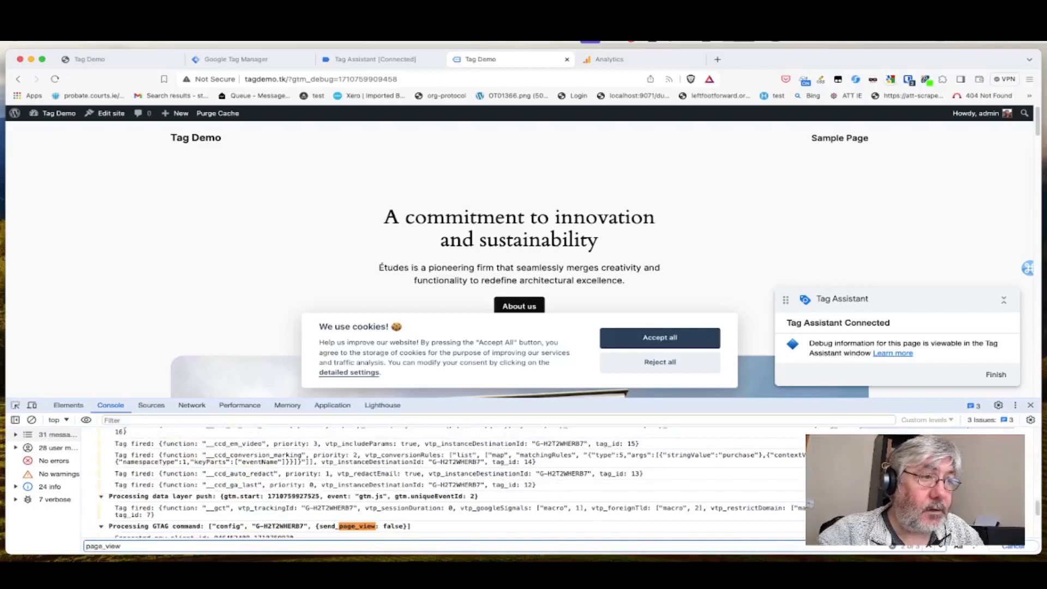
key(Return)
key(Return)
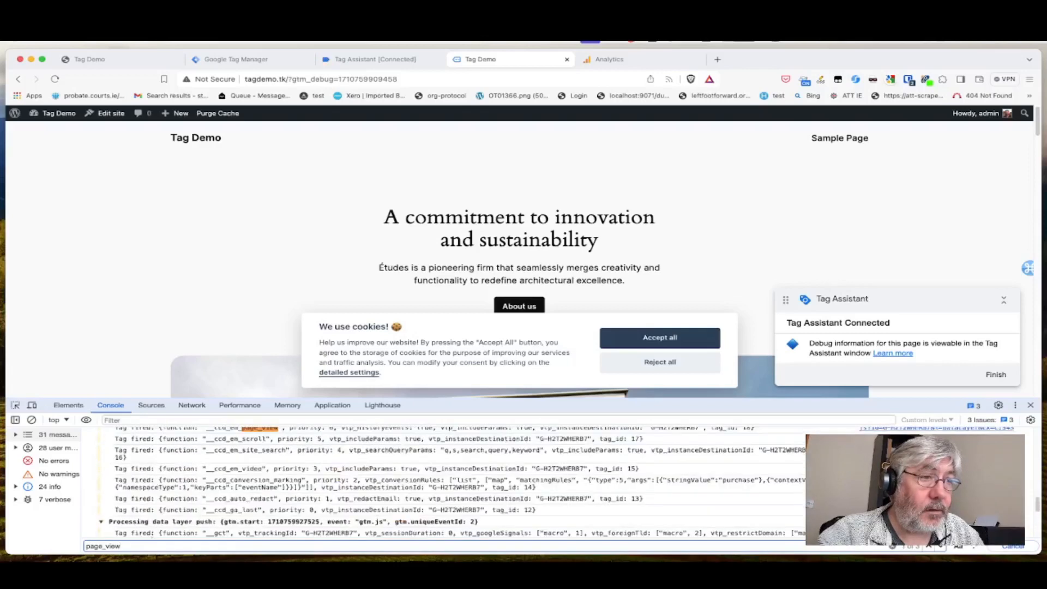
key(Return)
key(Return)
key(Return)
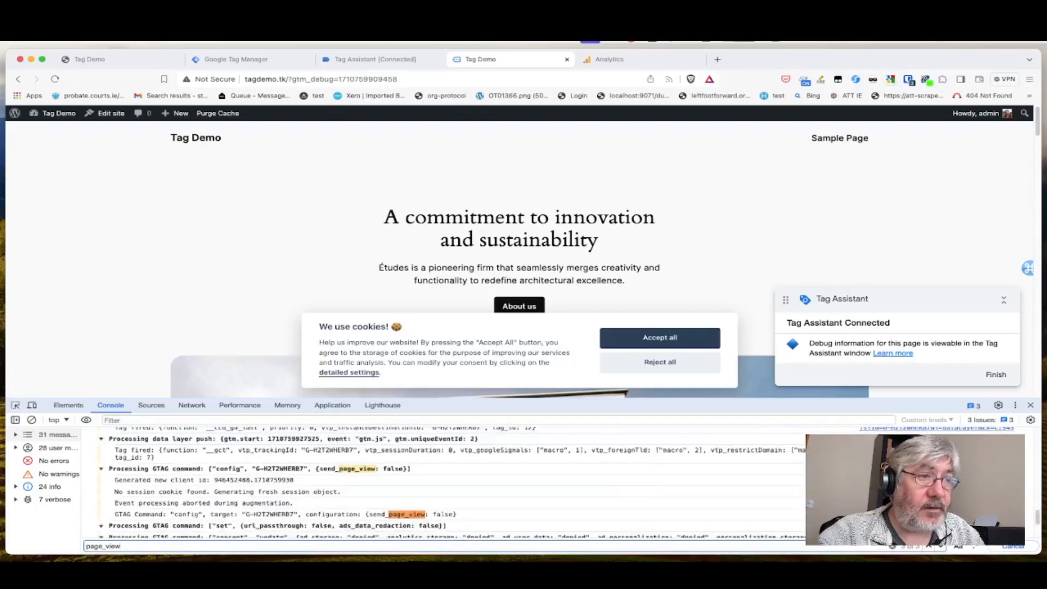
key(Return)
key(Return)
key(Return)
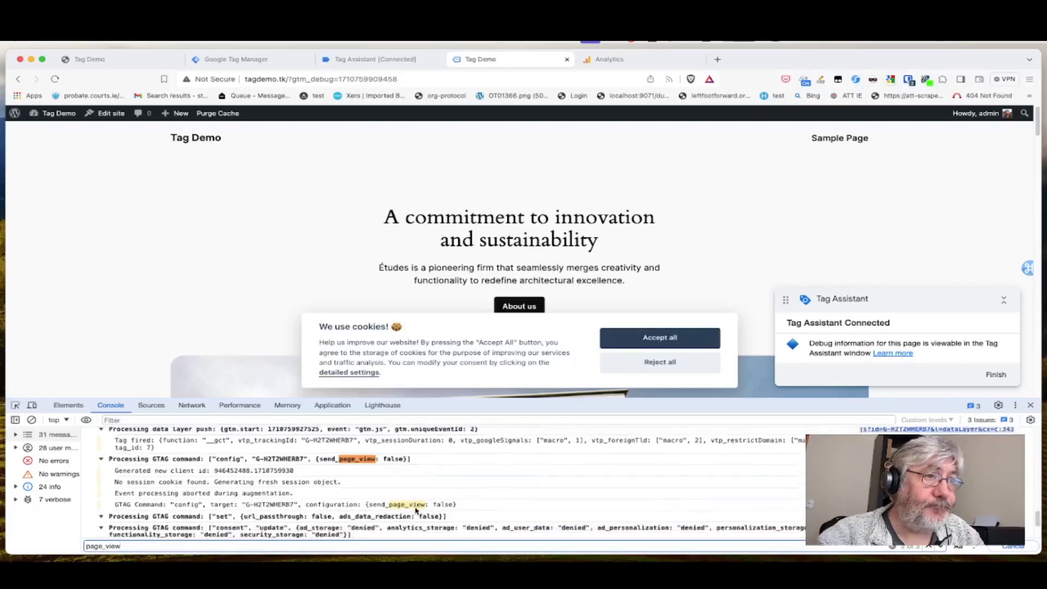
Step: Check the Analytics DebugView timeline and the Tag Assistant summary, and return to the Tag Demo site
key(ctrl+Tab)
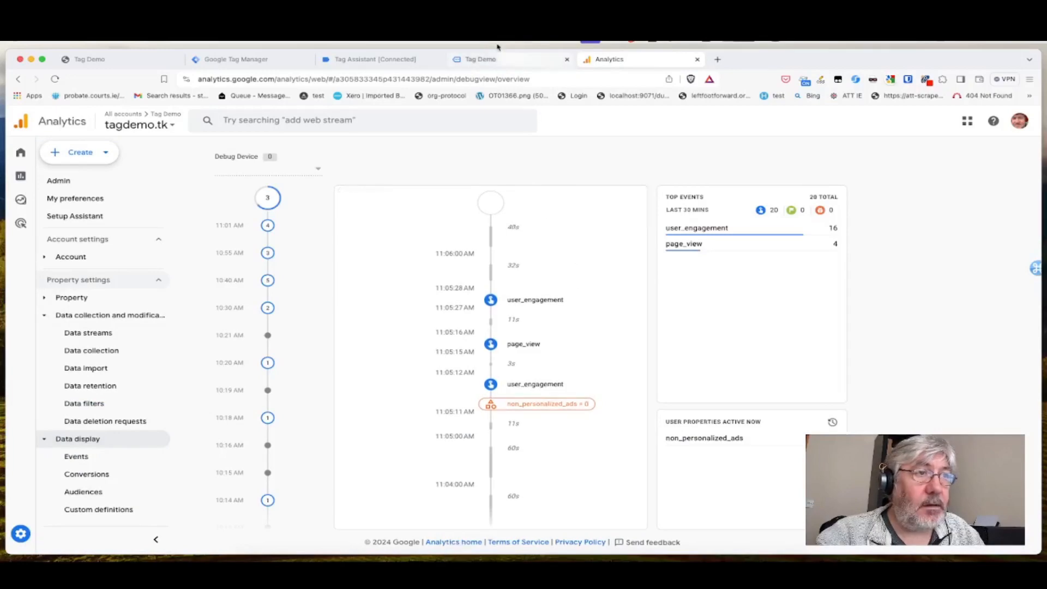
click(385, 60)
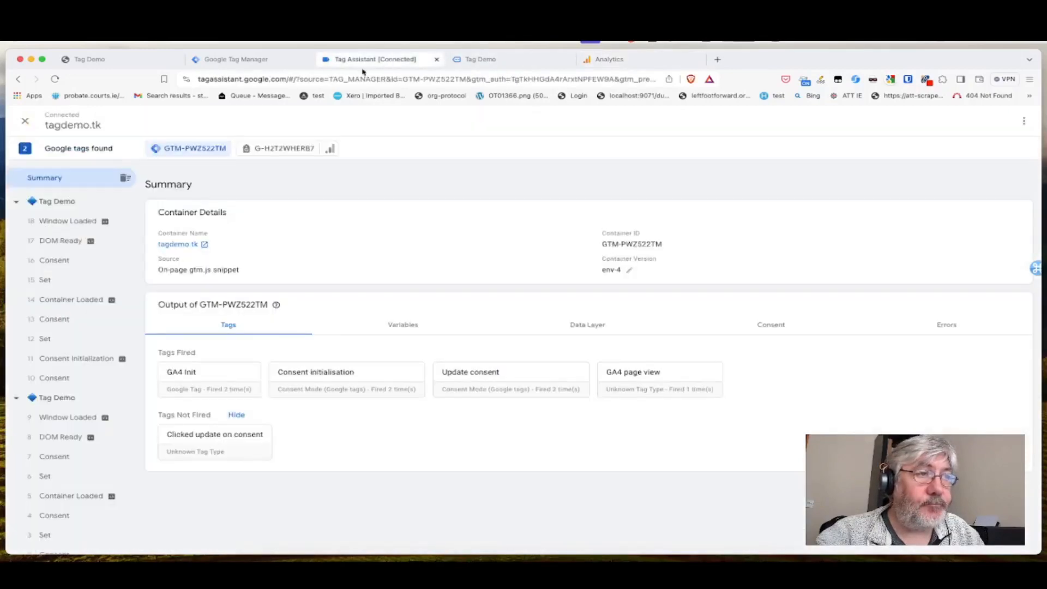
click(481, 60)
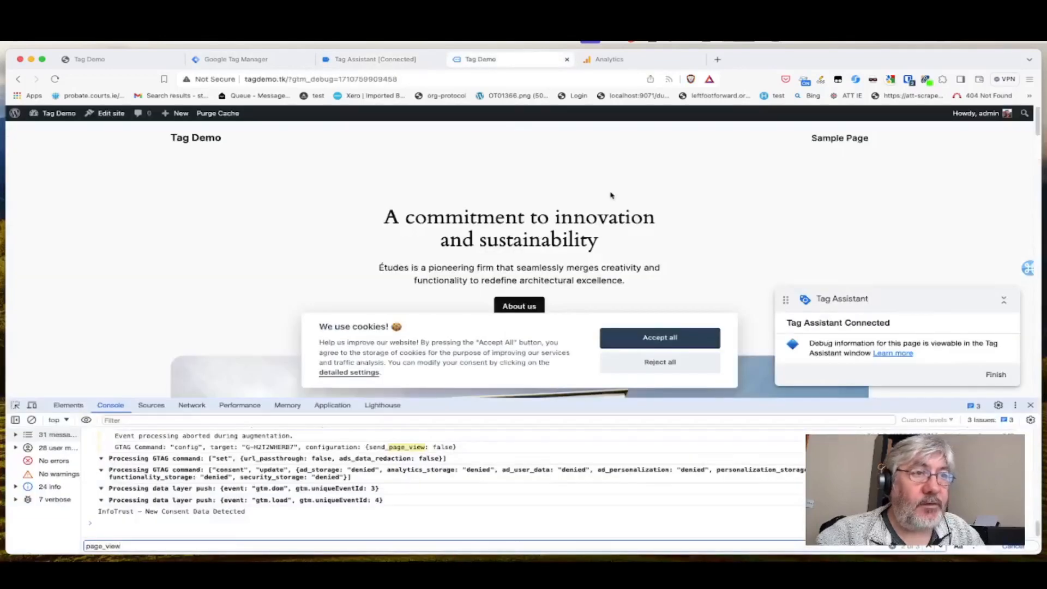
Step: Accept all cookies in the consent banner and inspect the page_view event parameters in the console
click(659, 338)
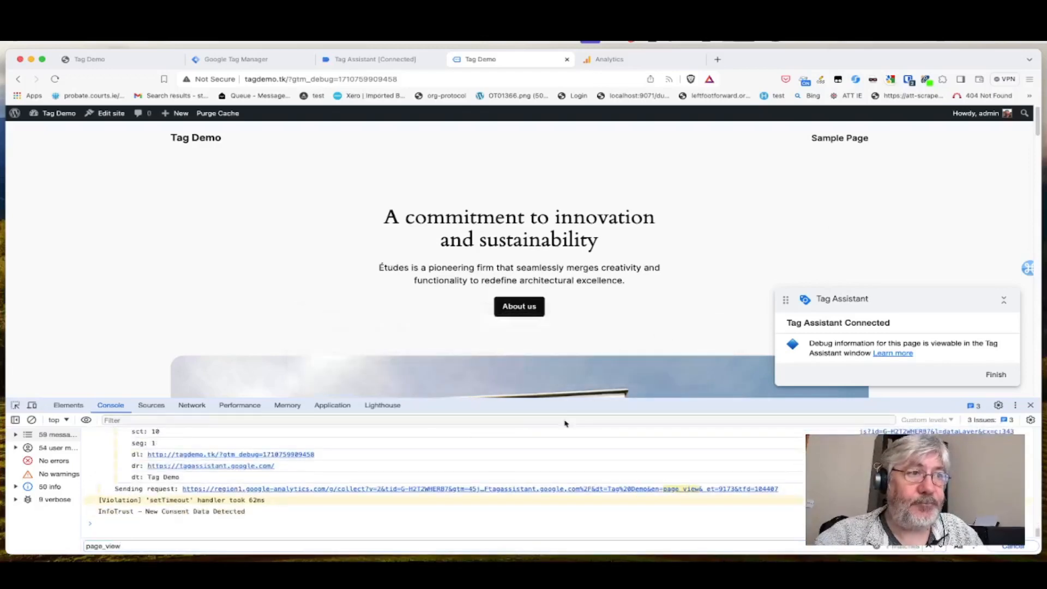
scroll(417, 464, up, 1)
scroll(417, 464, up, 2)
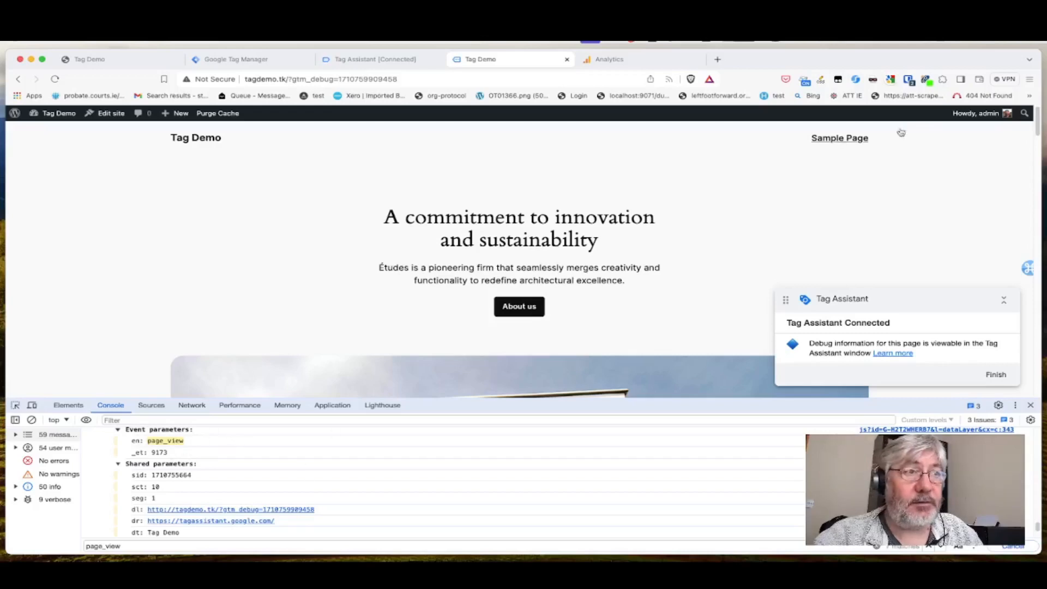
Step: Check DebugView for the new page_view event and the site's default and update consent states in the InfoTrust extension
click(649, 61)
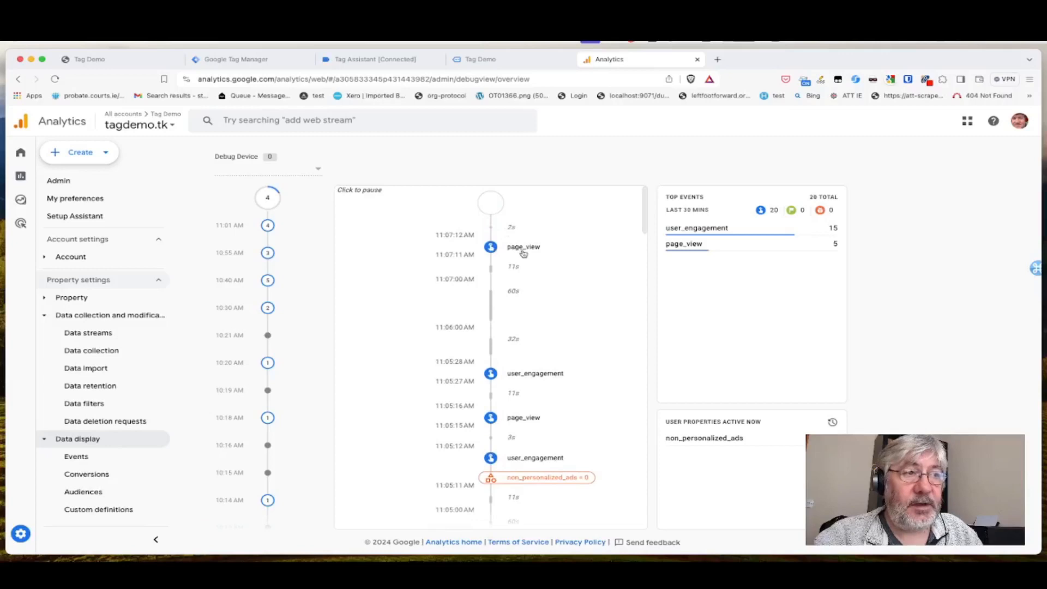
click(487, 60)
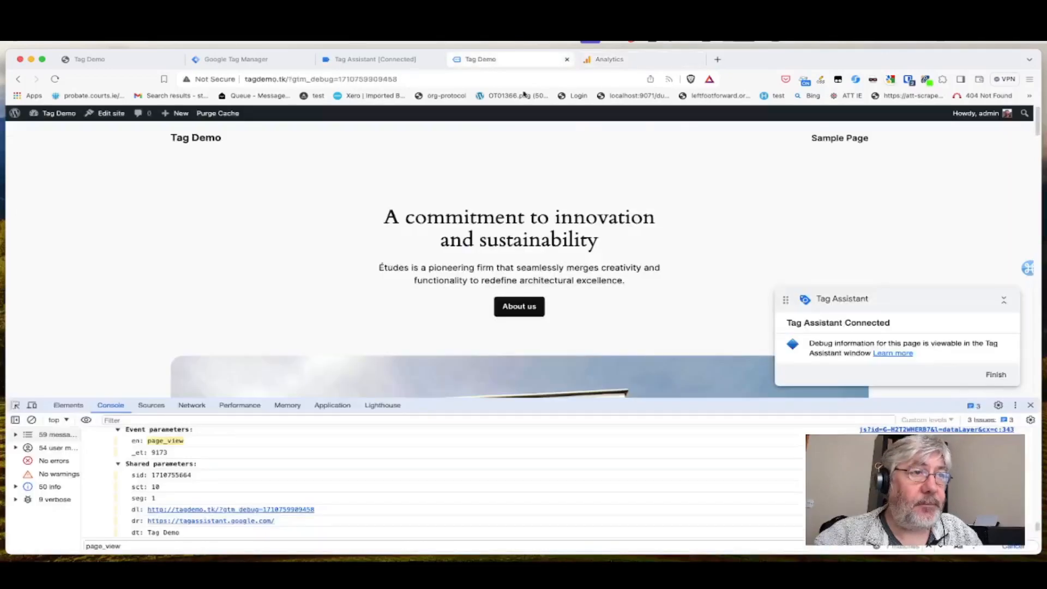
click(927, 80)
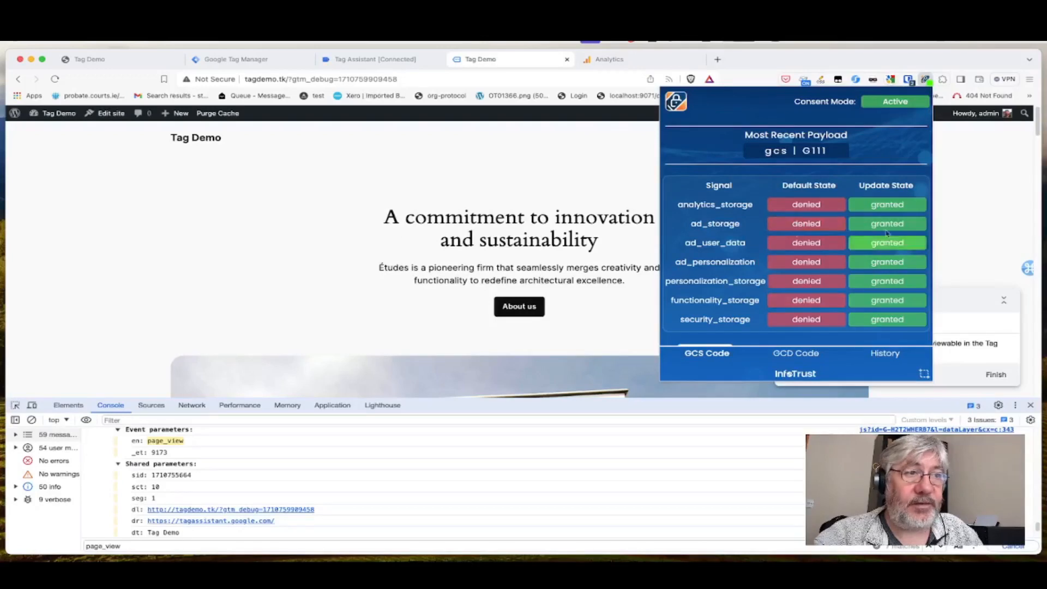
click(460, 171)
Step: Reload the Tag Demo page, open its Sample Page, and switch to the Google Analytics DebugView
click(55, 80)
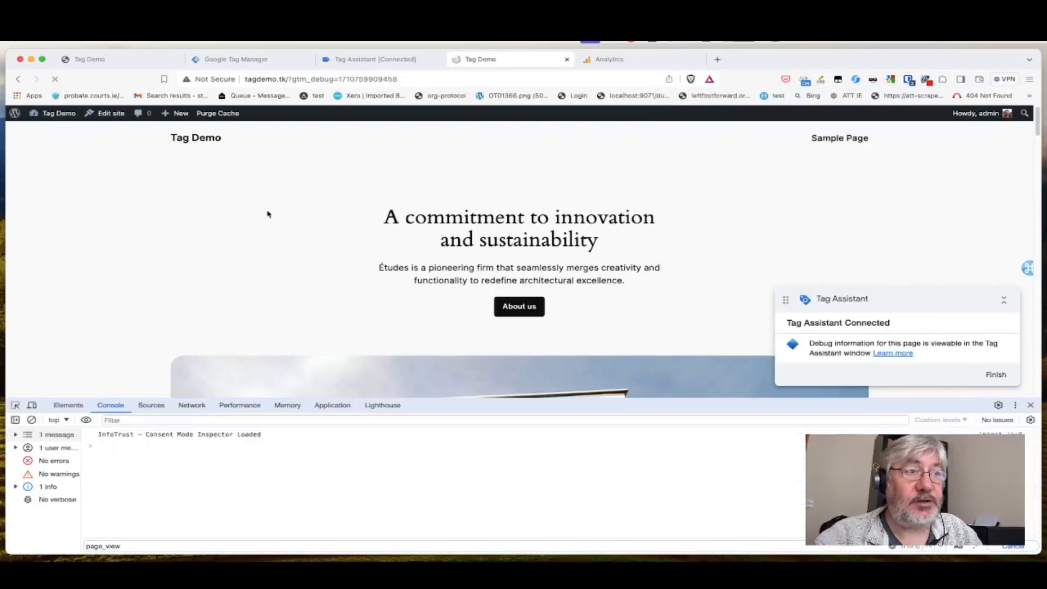
click(840, 138)
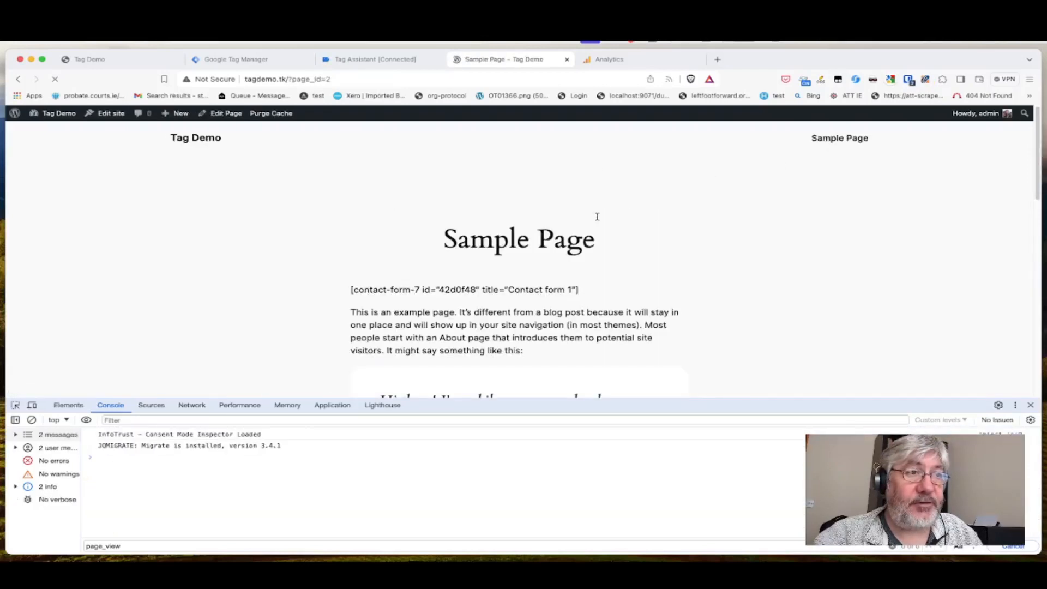
click(640, 55)
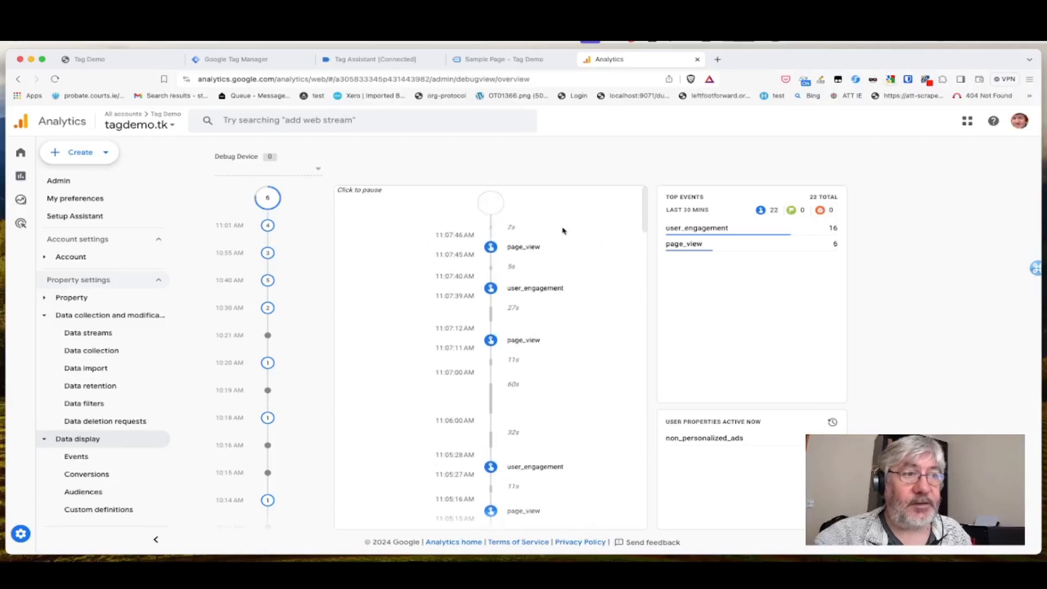
Step: Inspect the page_title parameter of the latest page_view event in DebugView and close the event details
click(532, 250)
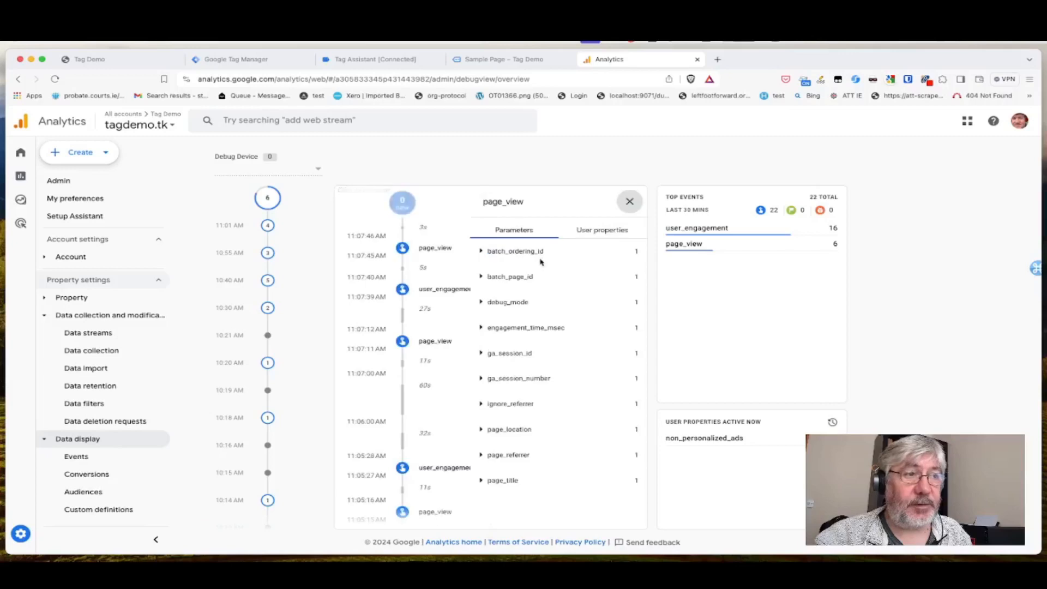
click(512, 479)
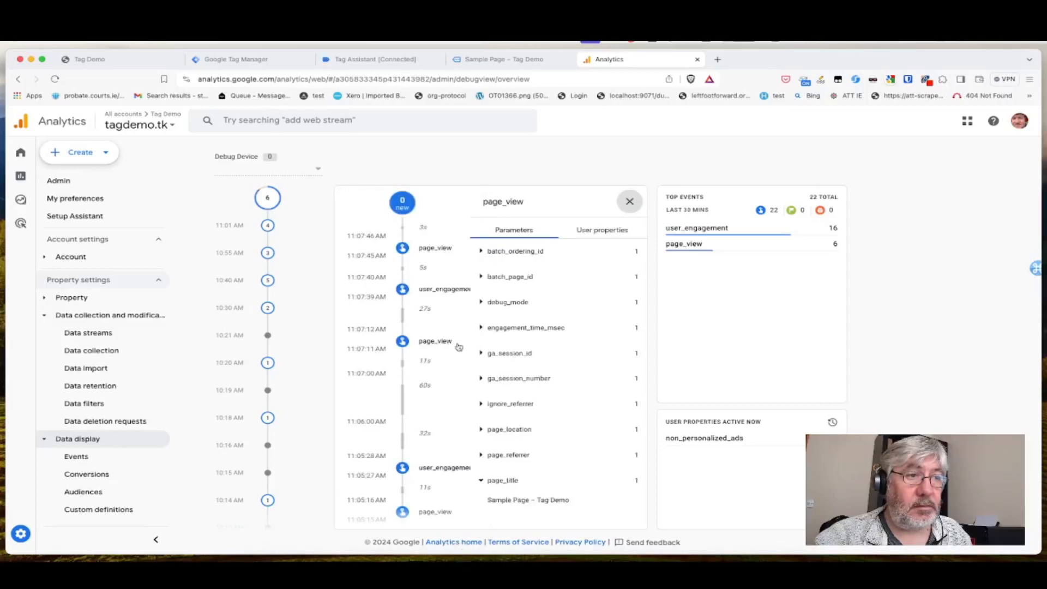
click(630, 201)
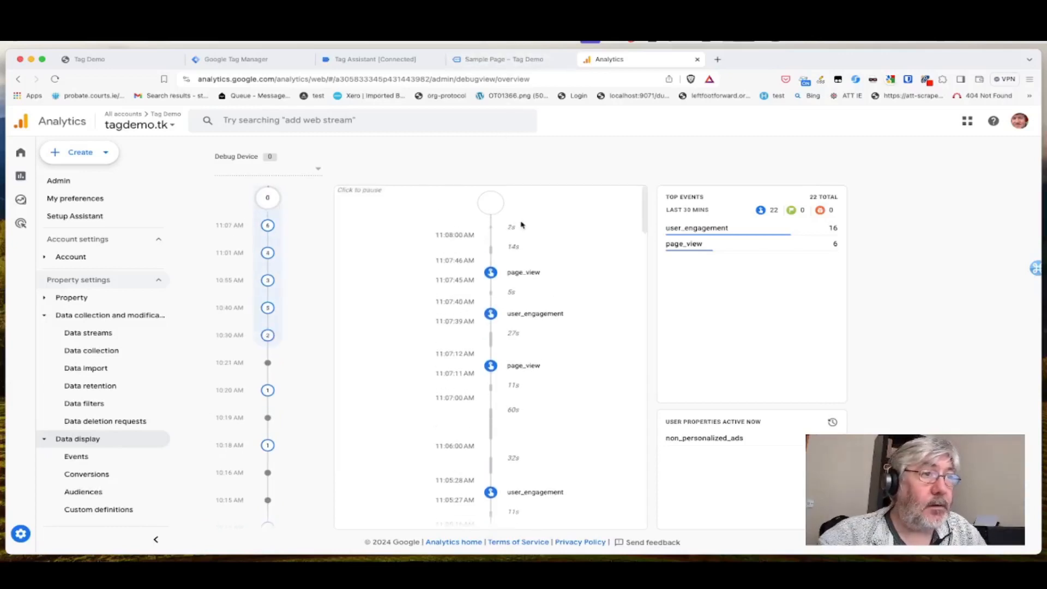
Step: Look over the open Tag Demo site pages and return to the tagdemo.tk tag list in Google Tag Manager
click(503, 63)
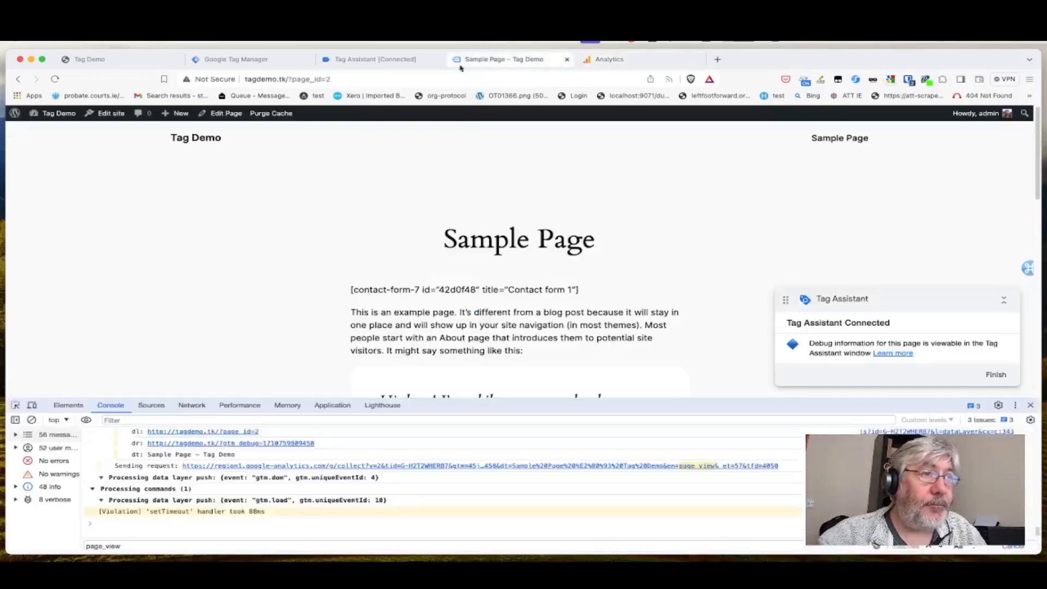
click(274, 67)
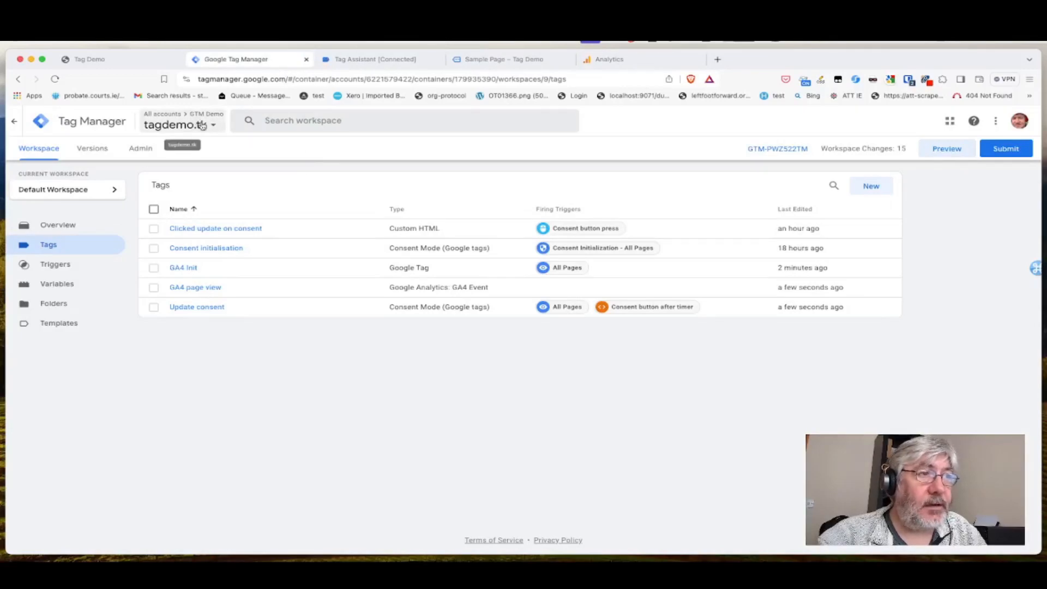
click(117, 62)
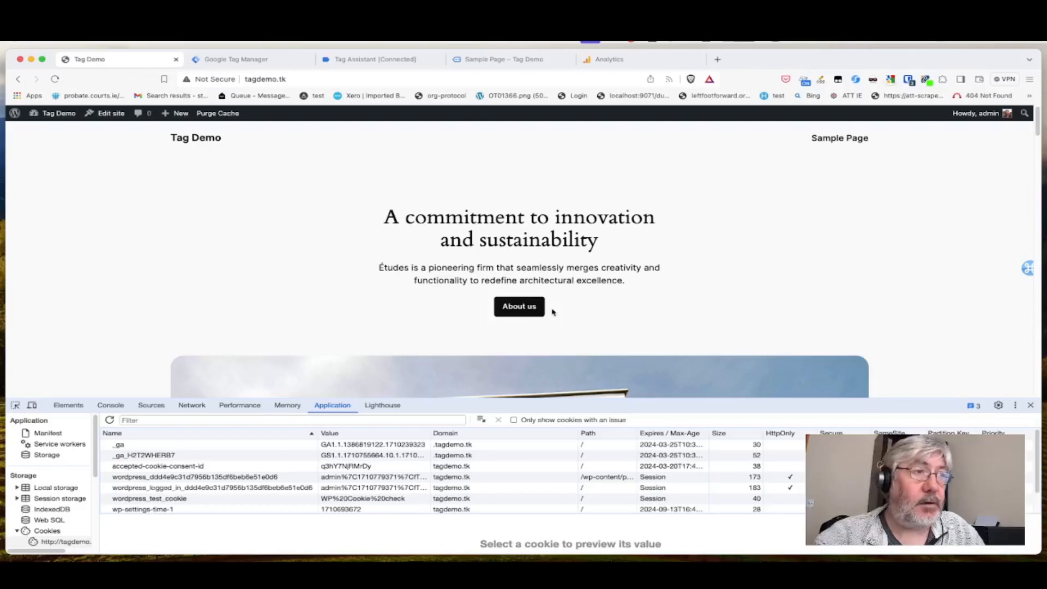
click(253, 61)
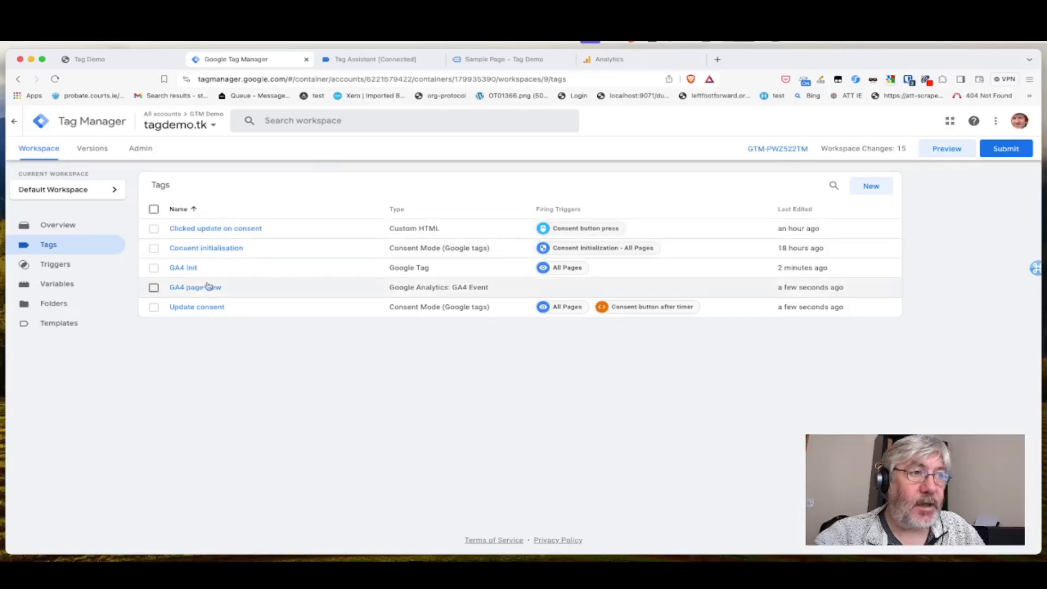